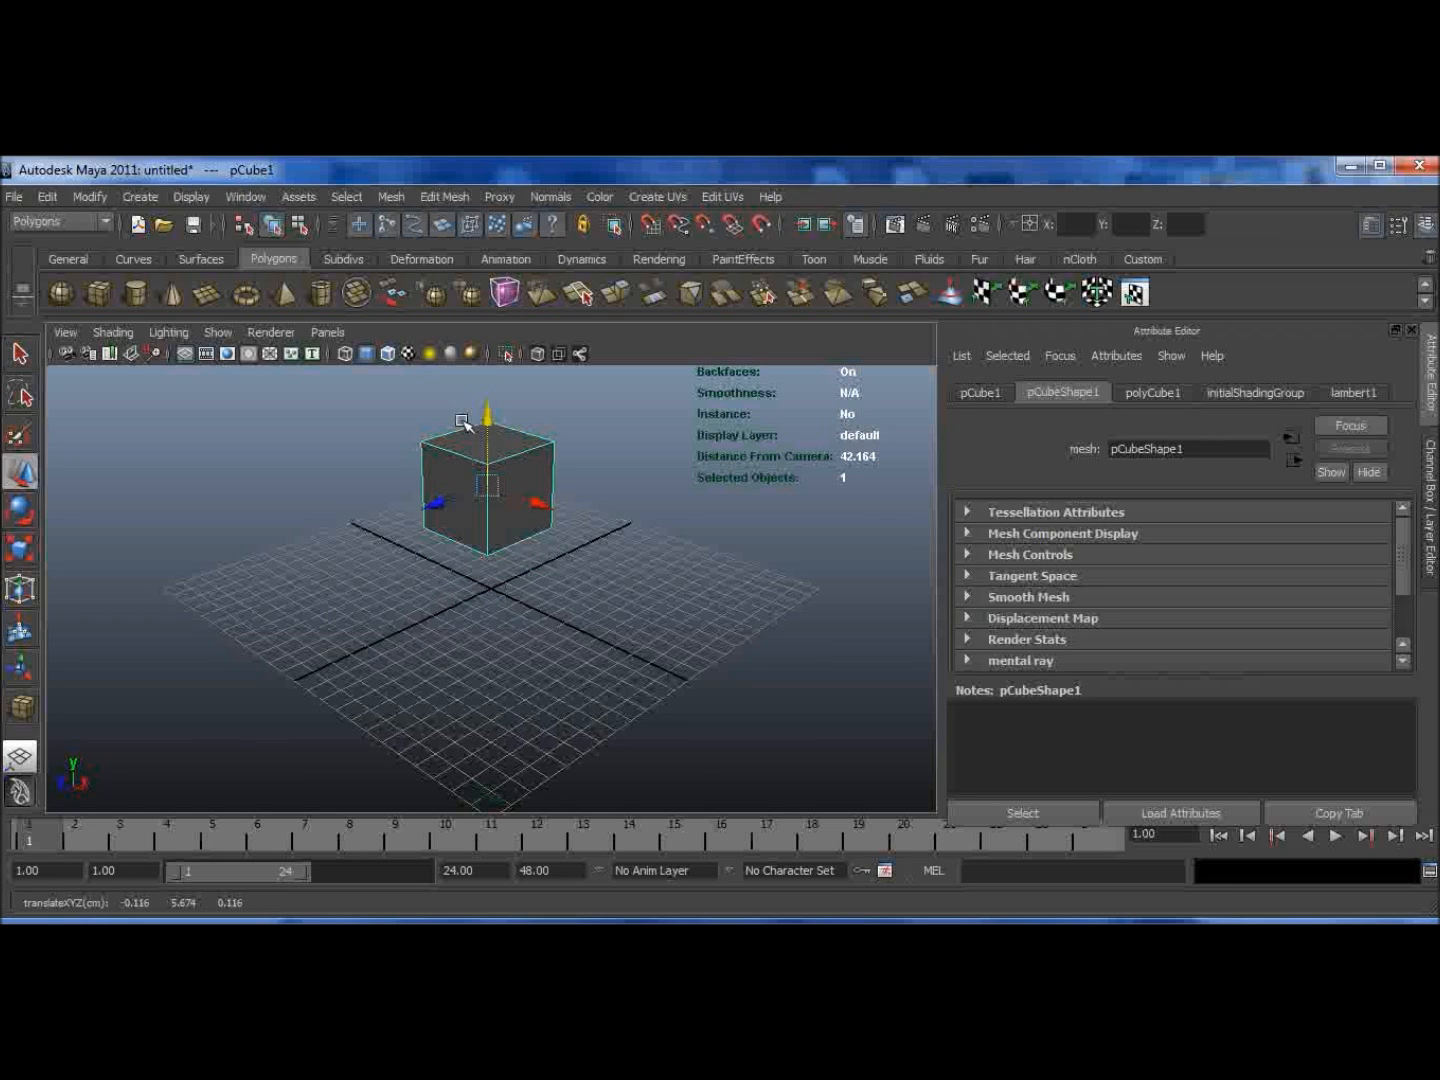
# Step: Assign a new Lambert material to the selected cube from the Rendering shelf
pyautogui.click(108, 222)
pyautogui.click(111, 221)
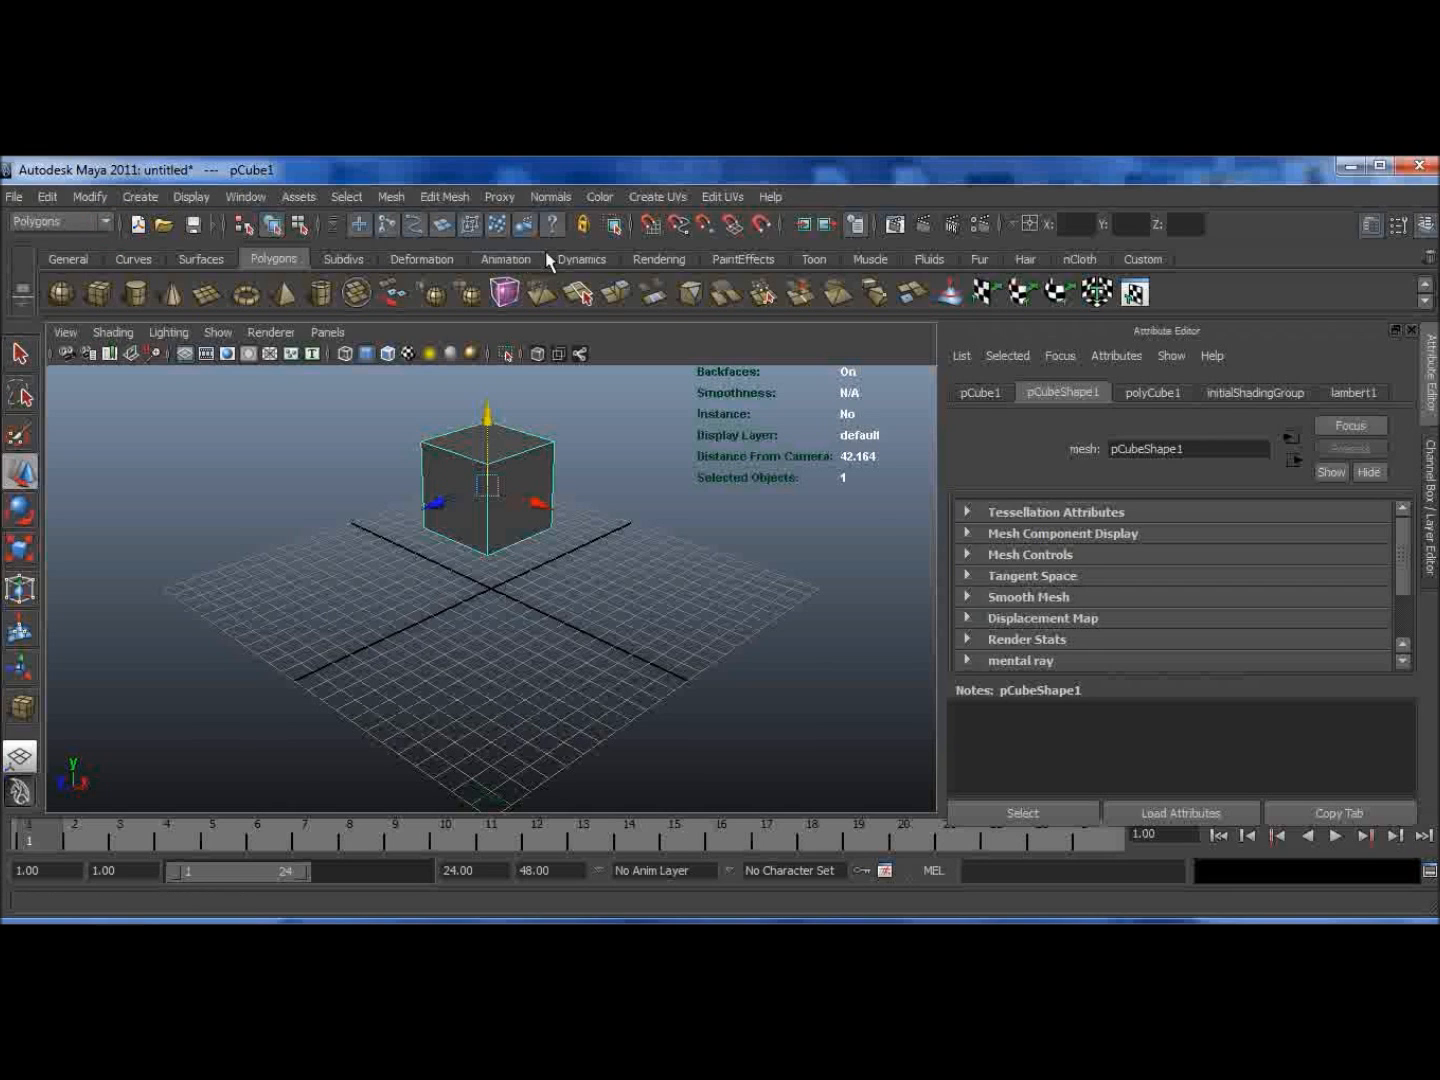
pyautogui.click(661, 252)
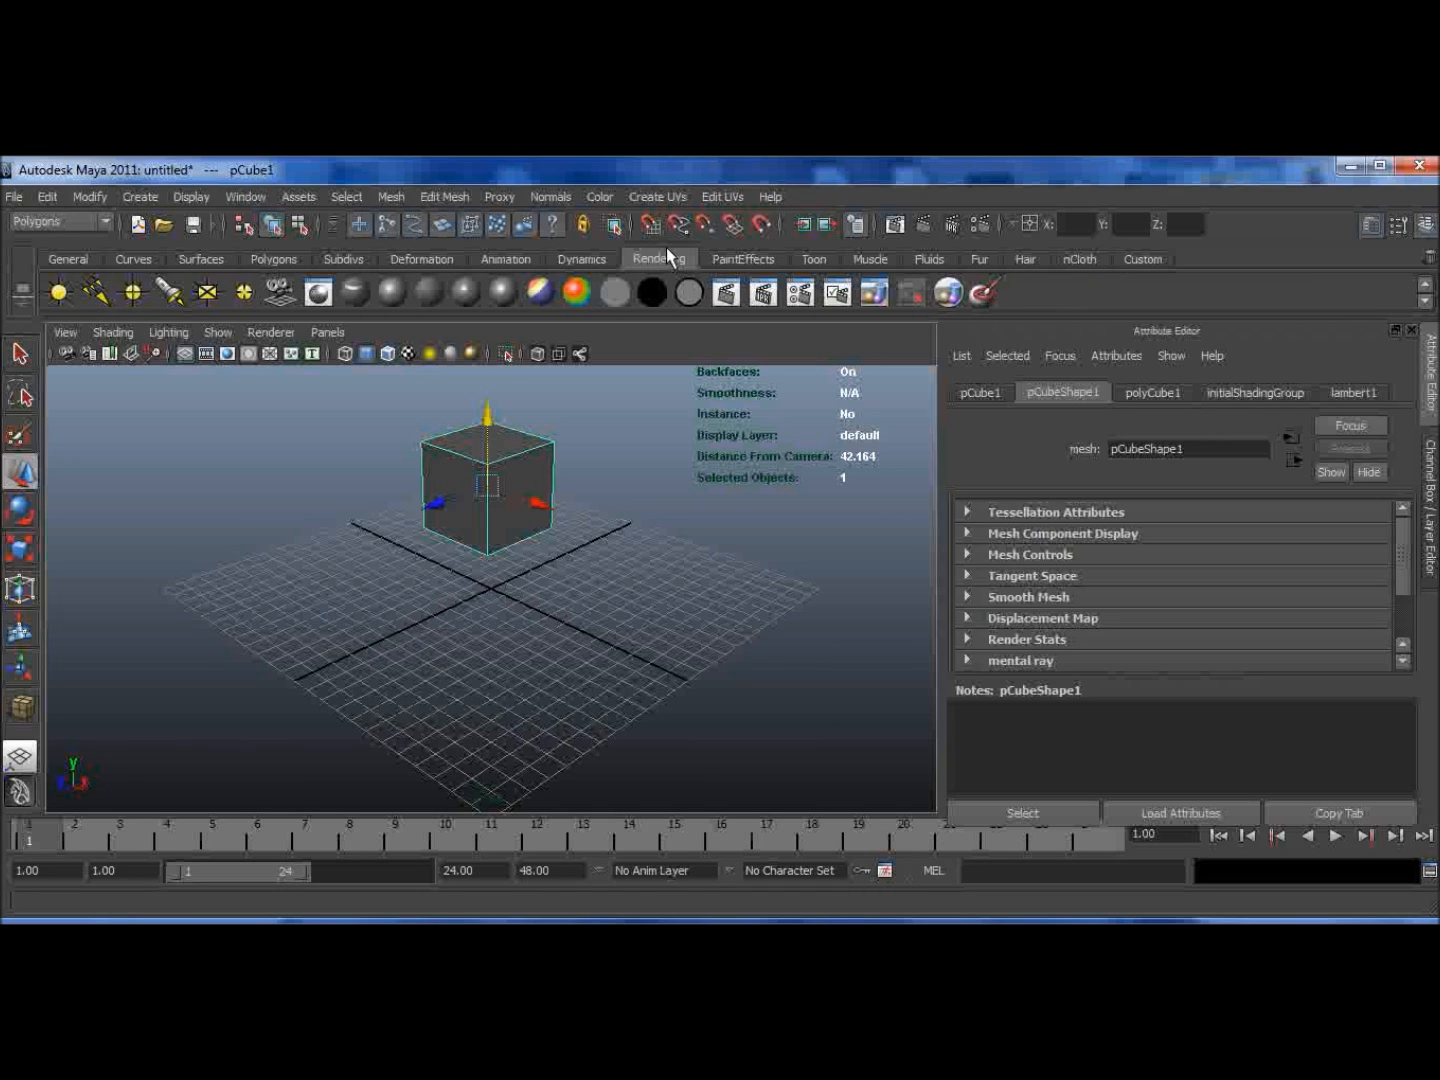
pyautogui.click(430, 293)
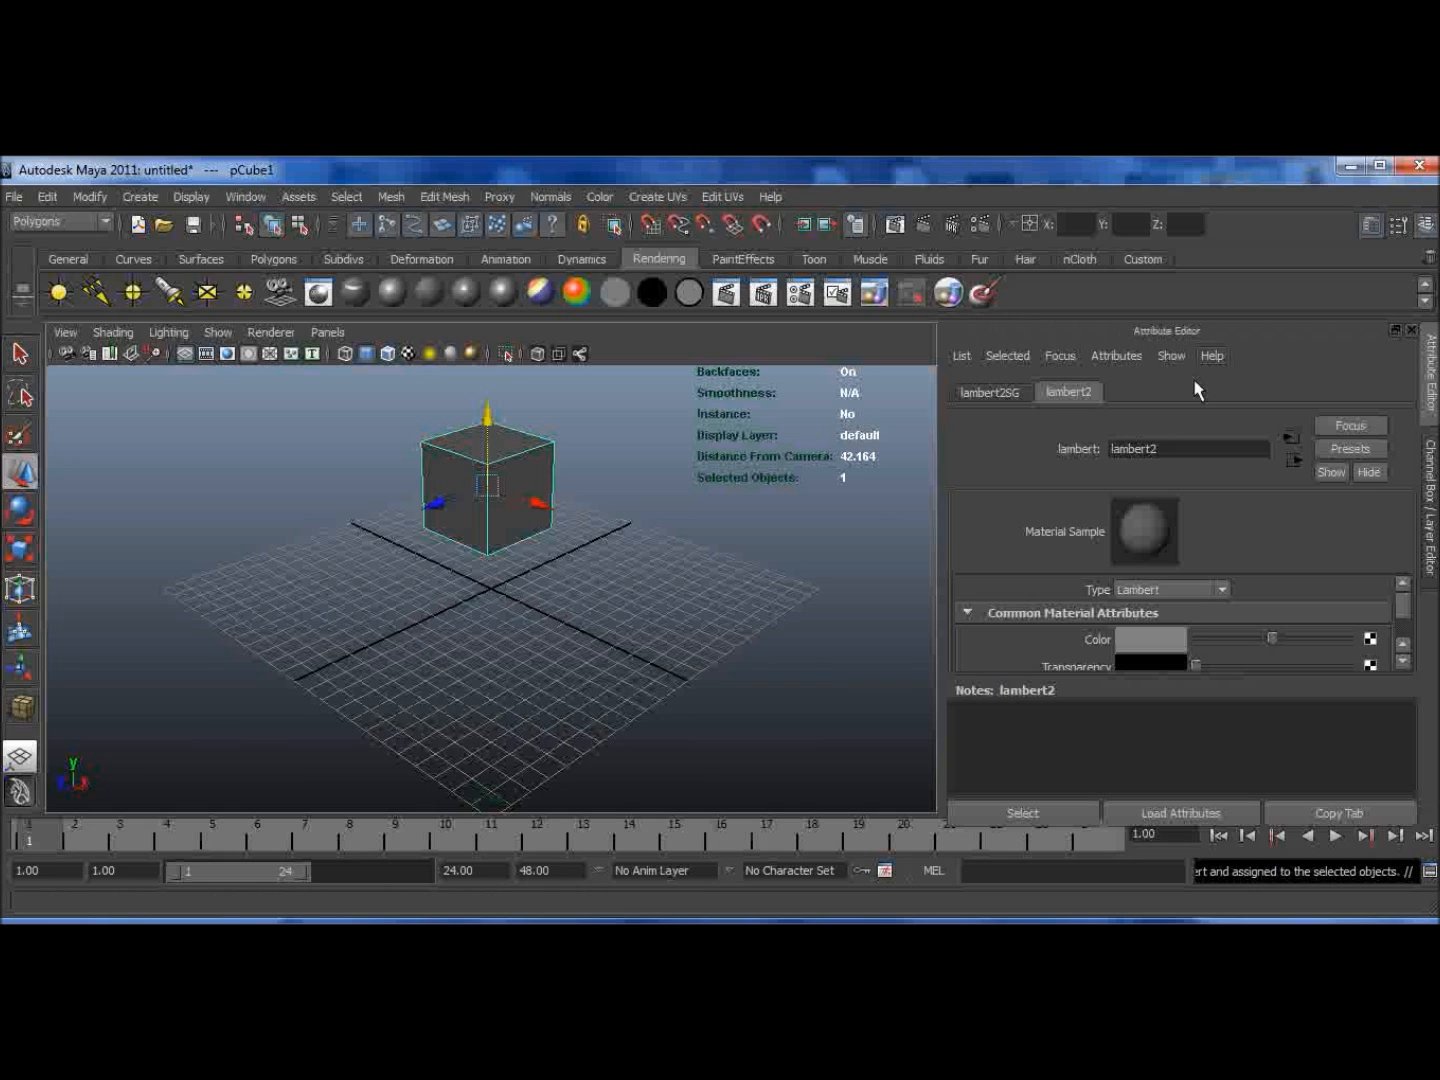
# Step: Rename the new Lambert material as mayagod
pyautogui.doubleClick(1155, 442)
pyautogui.write('mayagel')
pyautogui.press('Return')
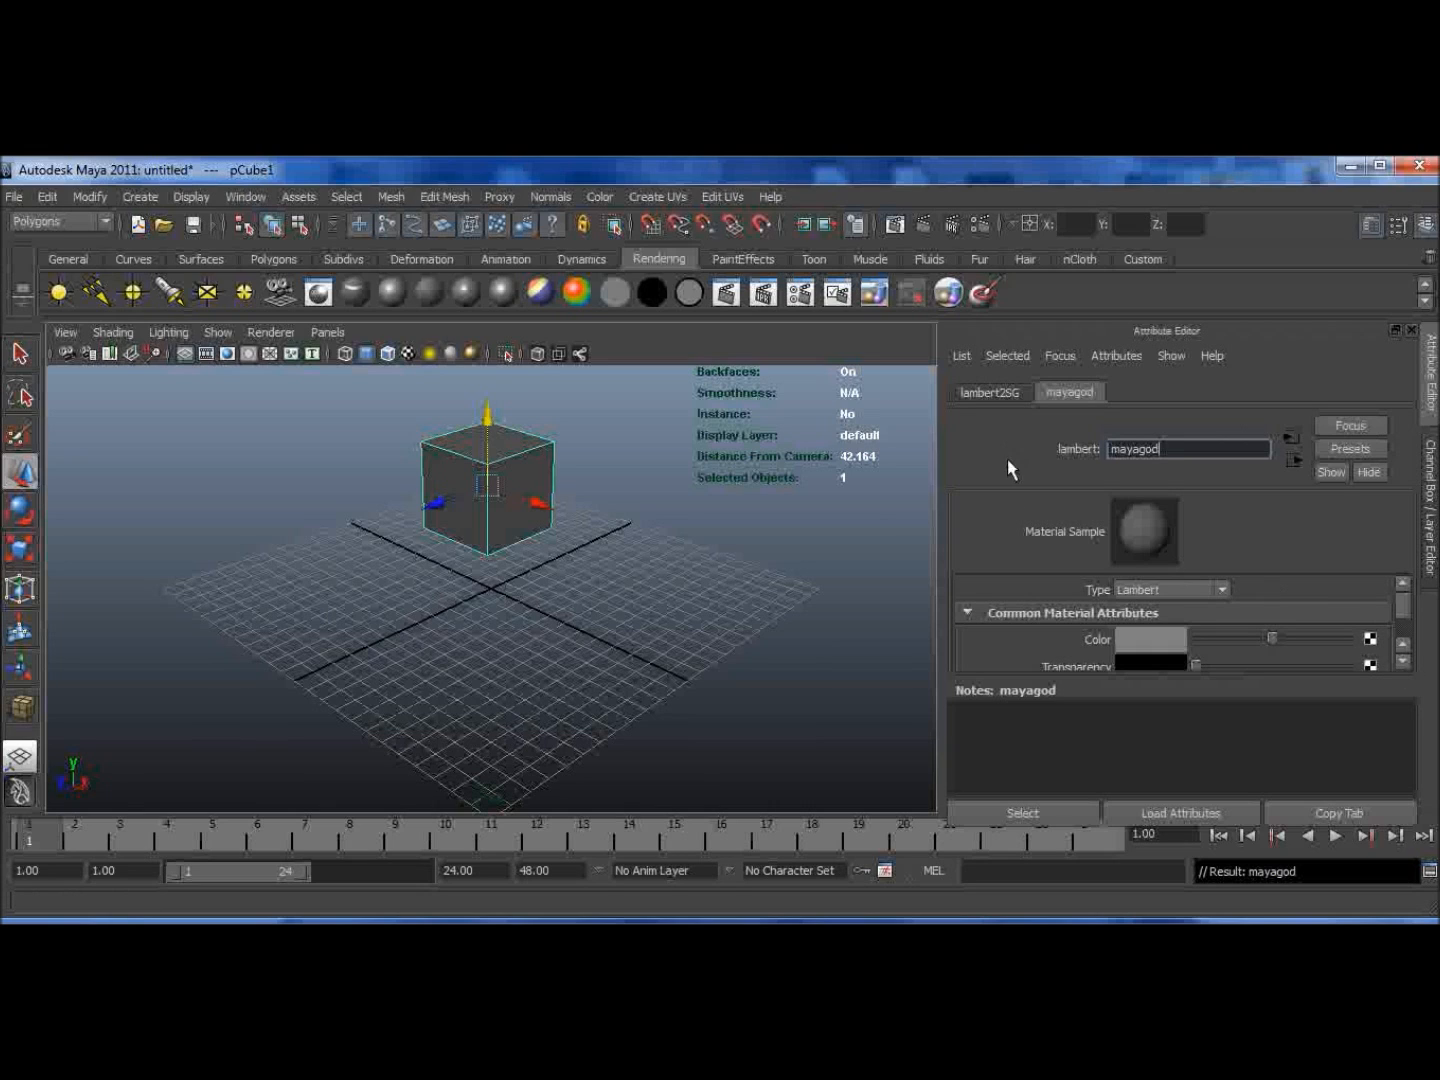
# Step: Set the material's Color to a bright pink using the colour chooser
pyautogui.click(1220, 592)
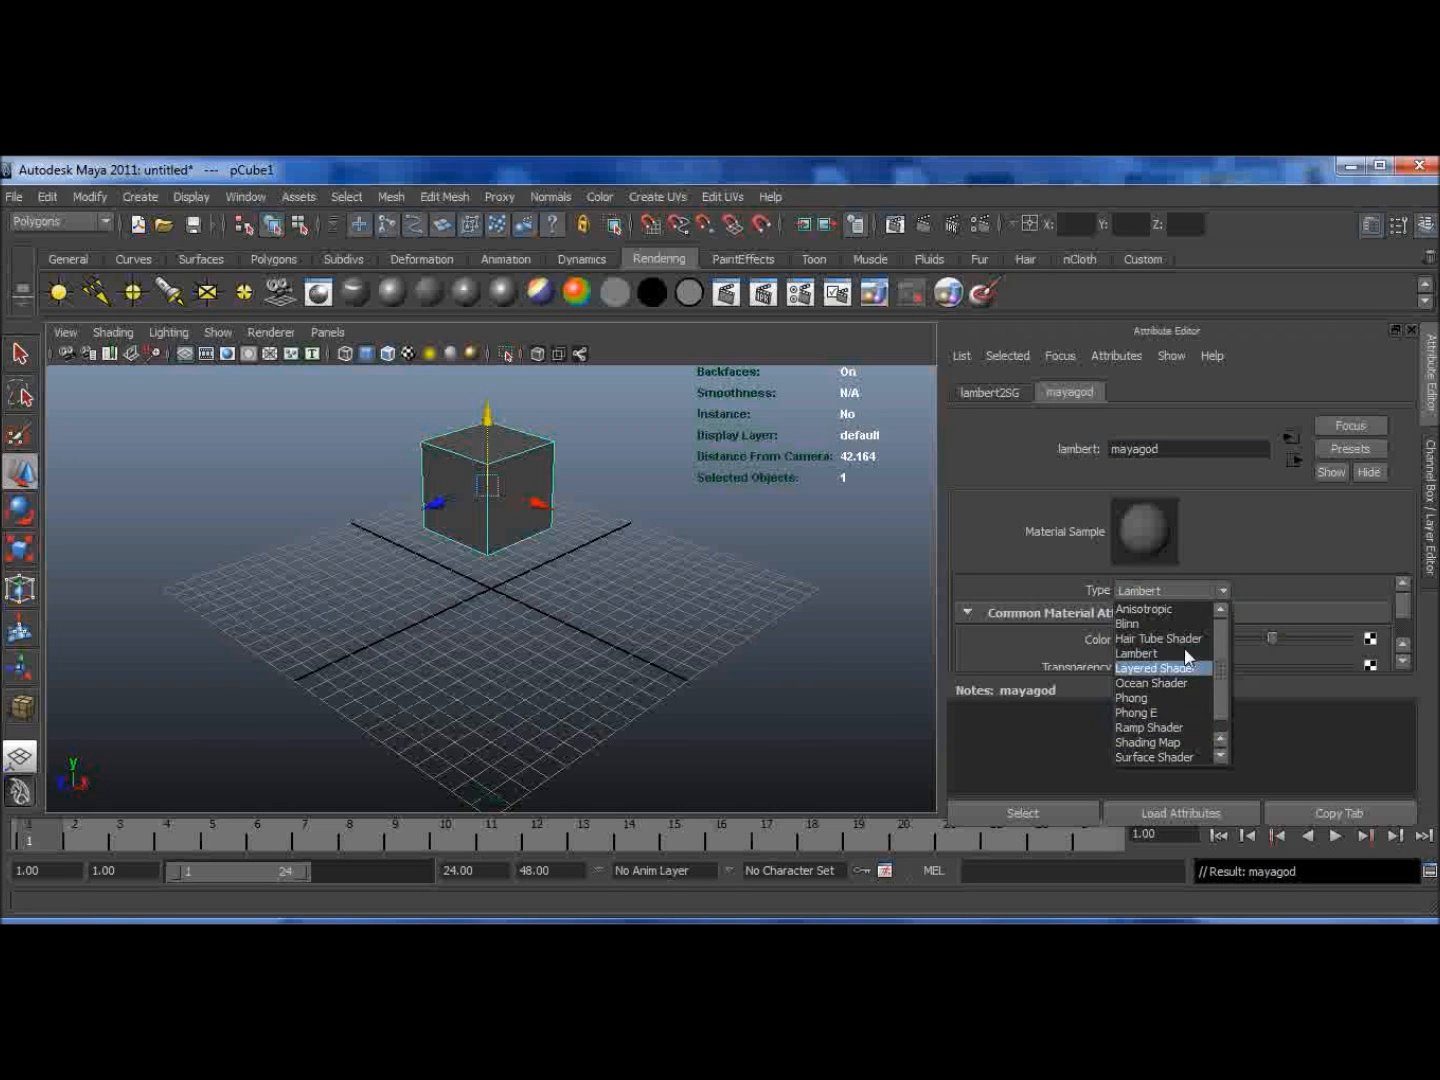
pyautogui.click(1252, 537)
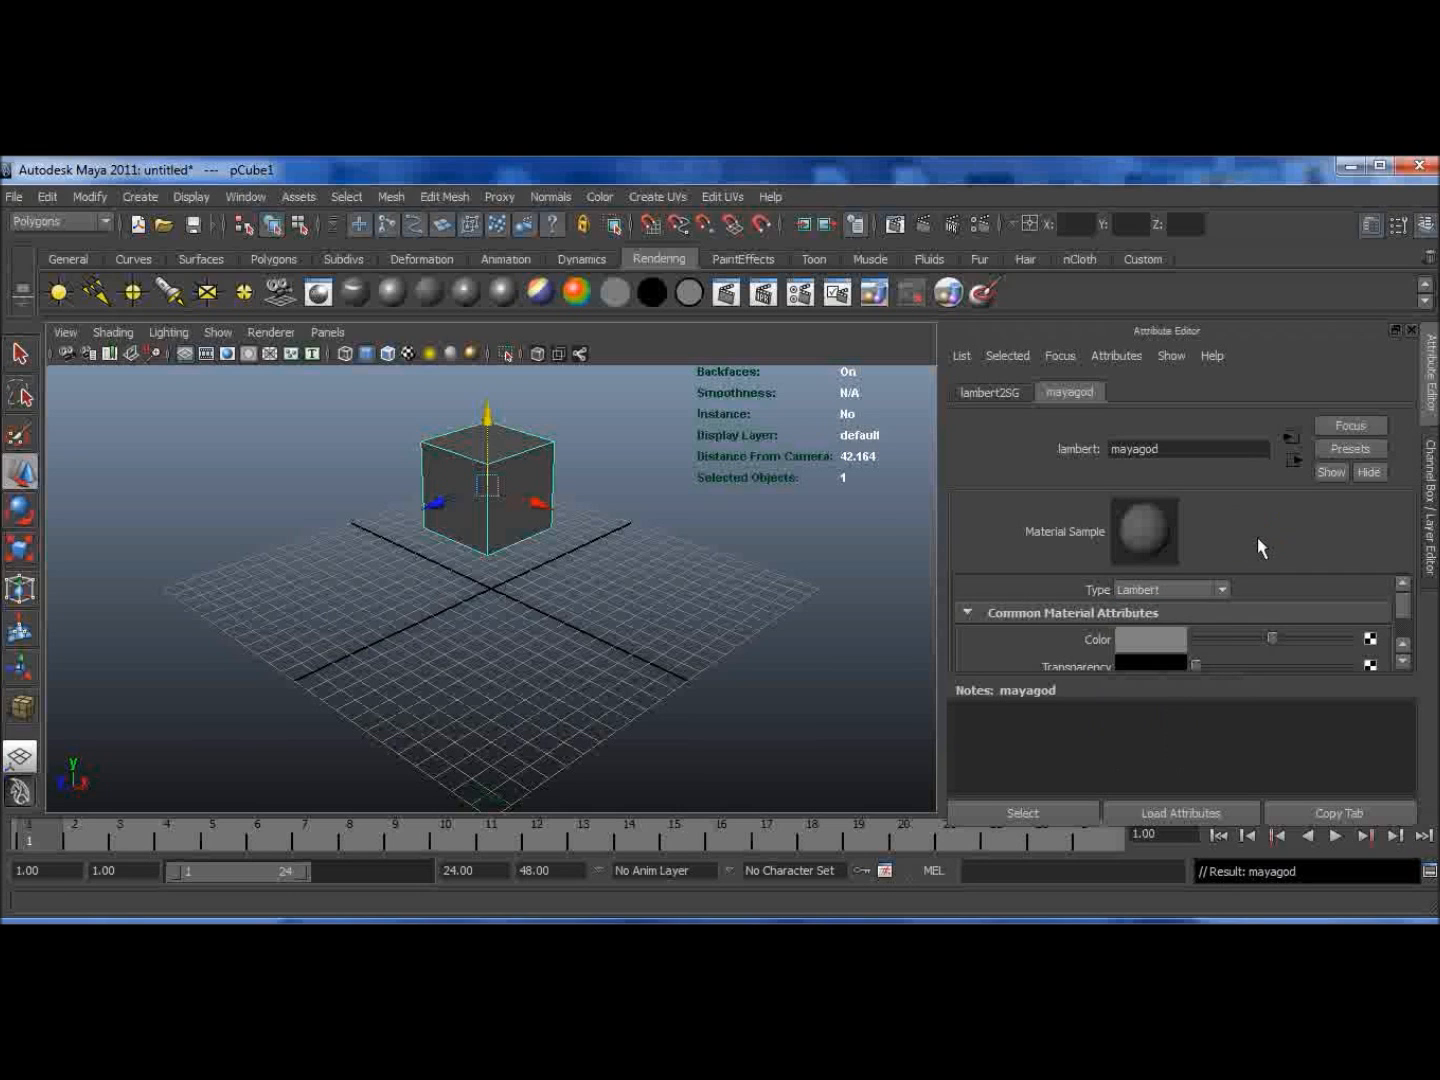
pyautogui.click(1405, 662)
pyautogui.click(1404, 662)
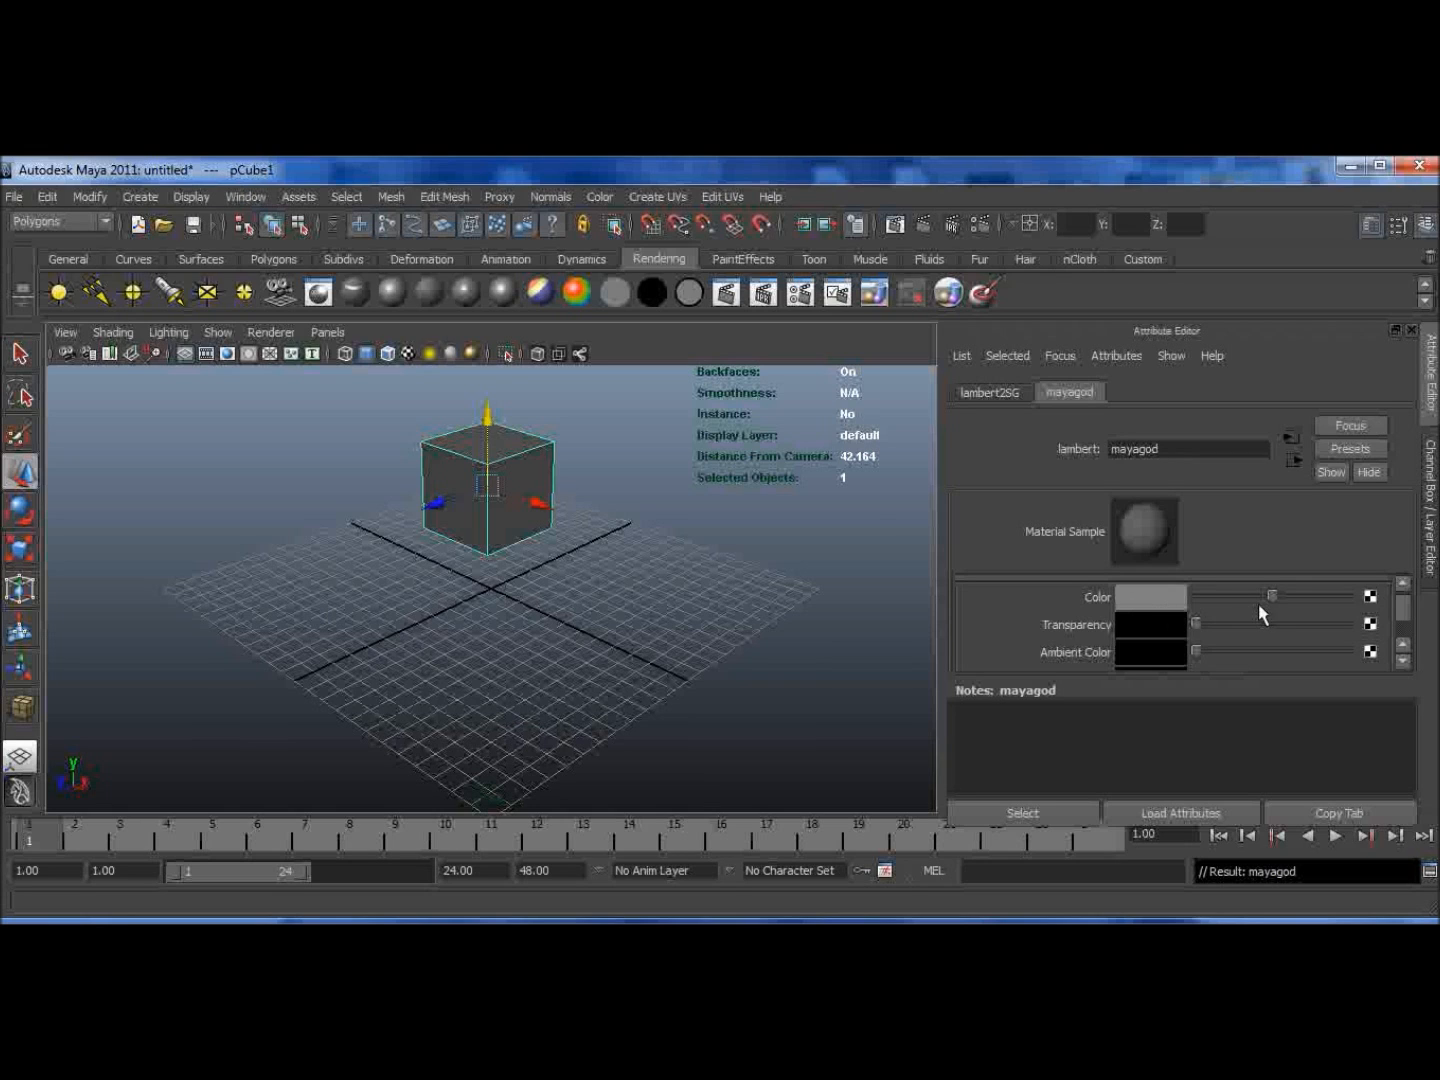
pyautogui.moveTo(1262, 597)
pyautogui.mouseDown()
pyautogui.moveTo(1150, 606)
pyautogui.moveTo(1400, 599)
pyautogui.moveTo(1288, 600)
pyautogui.mouseUp()
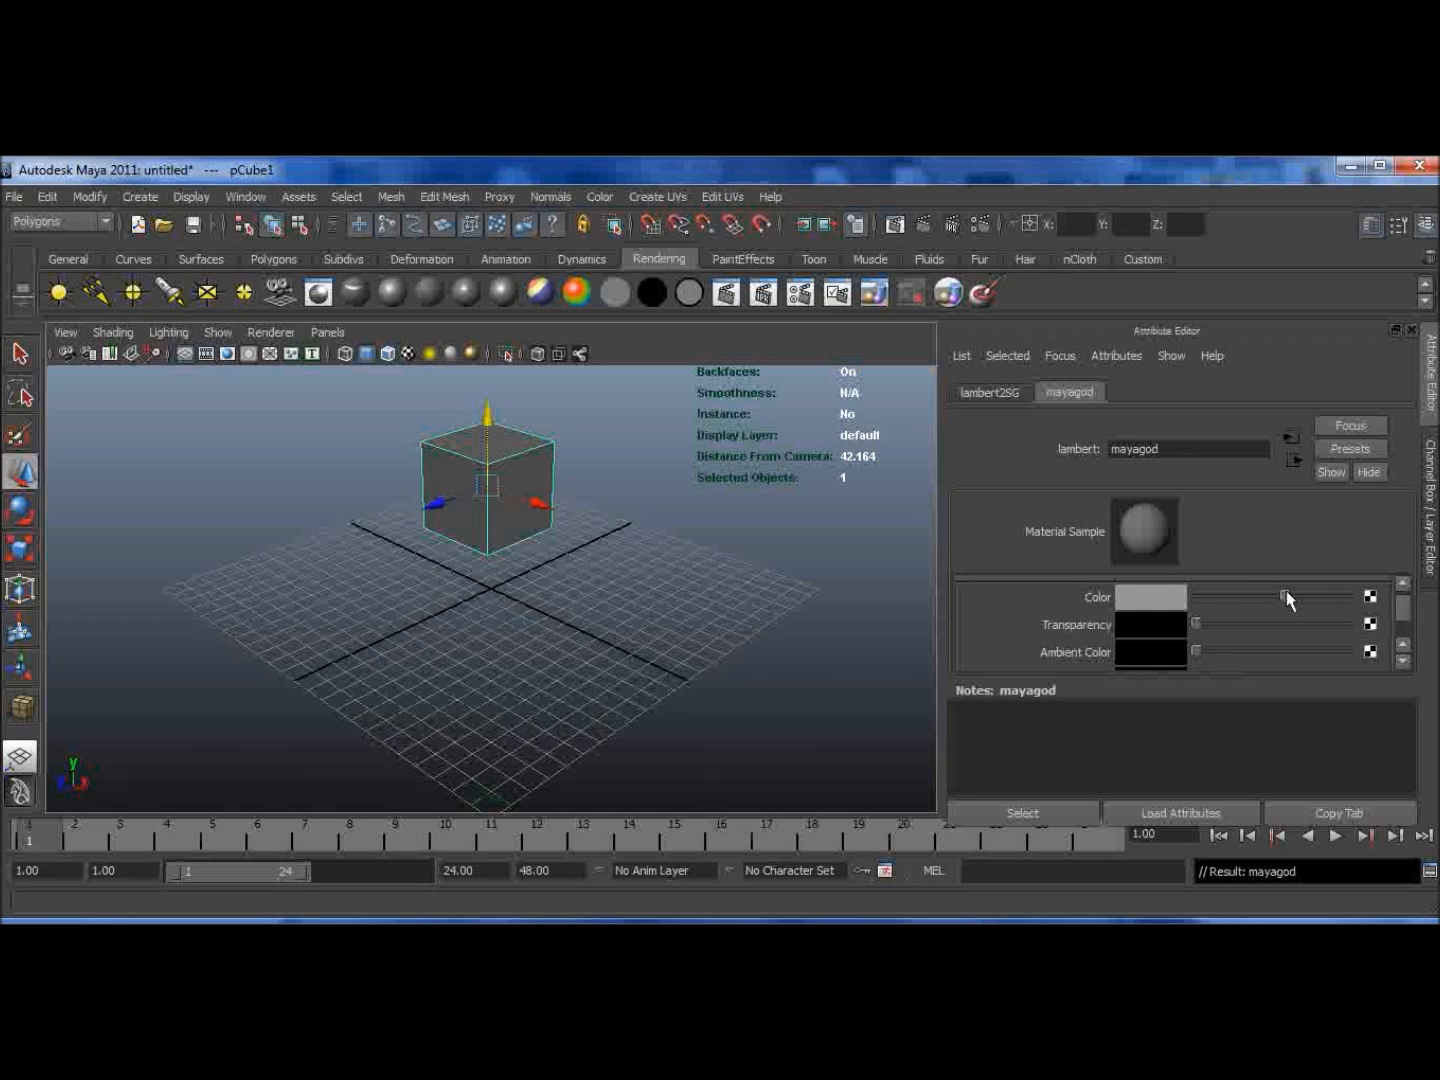
pyautogui.click(1155, 599)
pyautogui.click(1129, 600)
pyautogui.moveTo(1332, 559)
pyautogui.mouseDown()
pyautogui.moveTo(1306, 529)
pyautogui.moveTo(1301, 599)
pyautogui.moveTo(1325, 626)
pyautogui.moveTo(1259, 635)
pyautogui.moveTo(1319, 609)
pyautogui.mouseUp()
pyautogui.click(1319, 630)
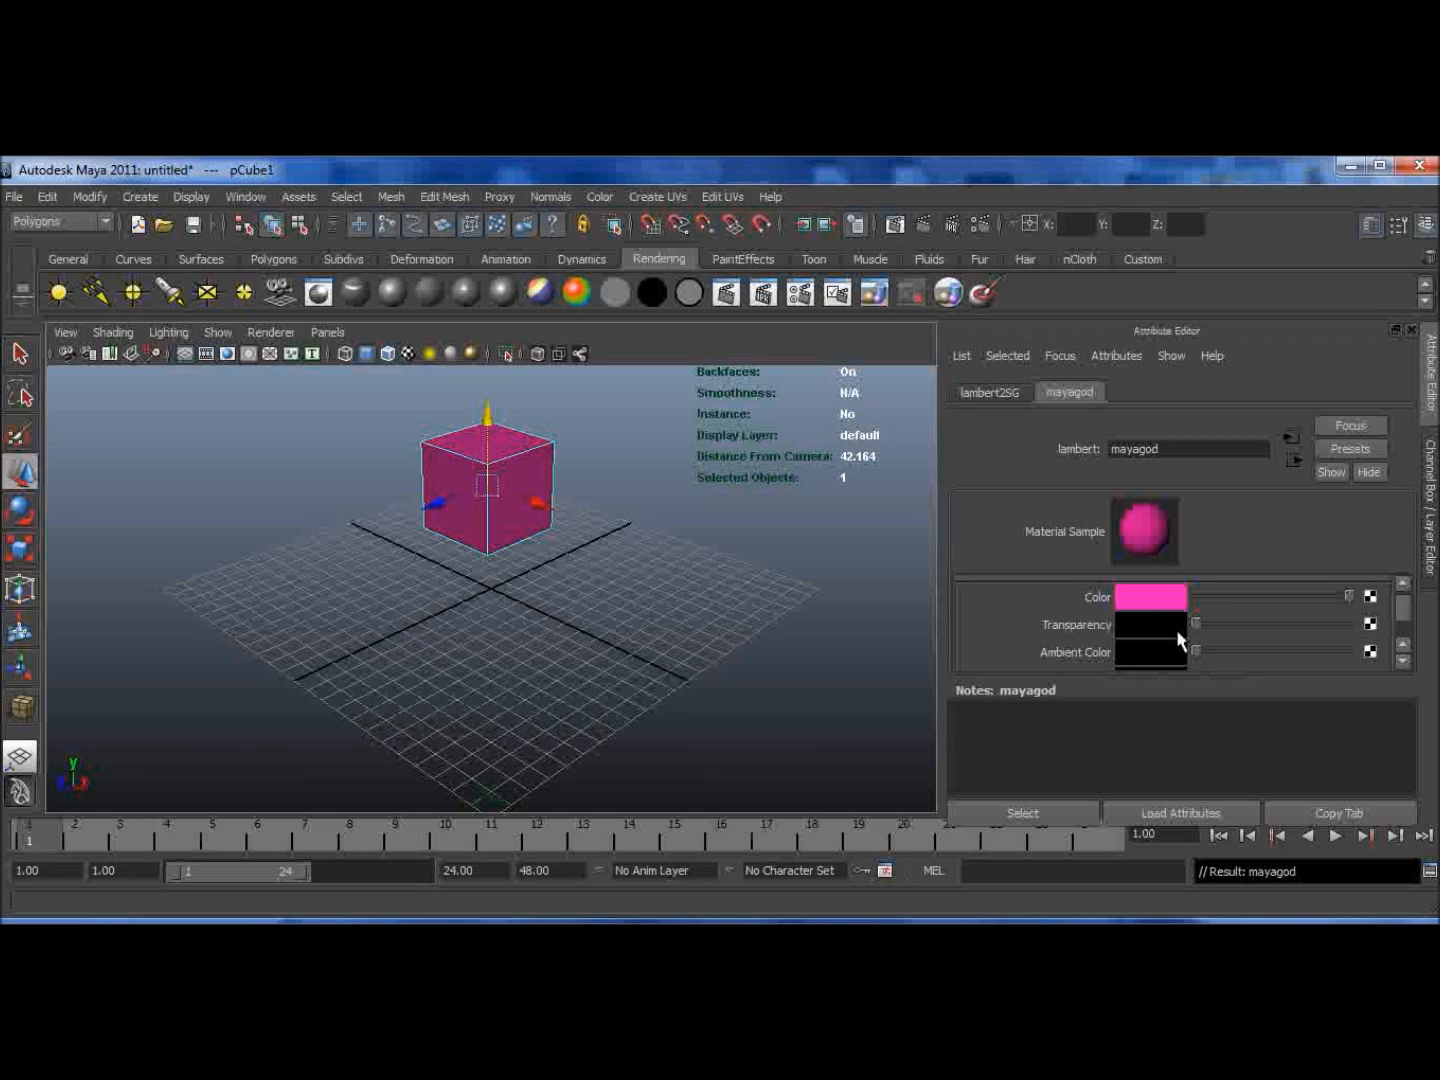
# Step: Raise the material's Transparency to a light grey and render a preview of the frame
pyautogui.moveTo(1196, 623); pyautogui.dragTo(1310, 645)
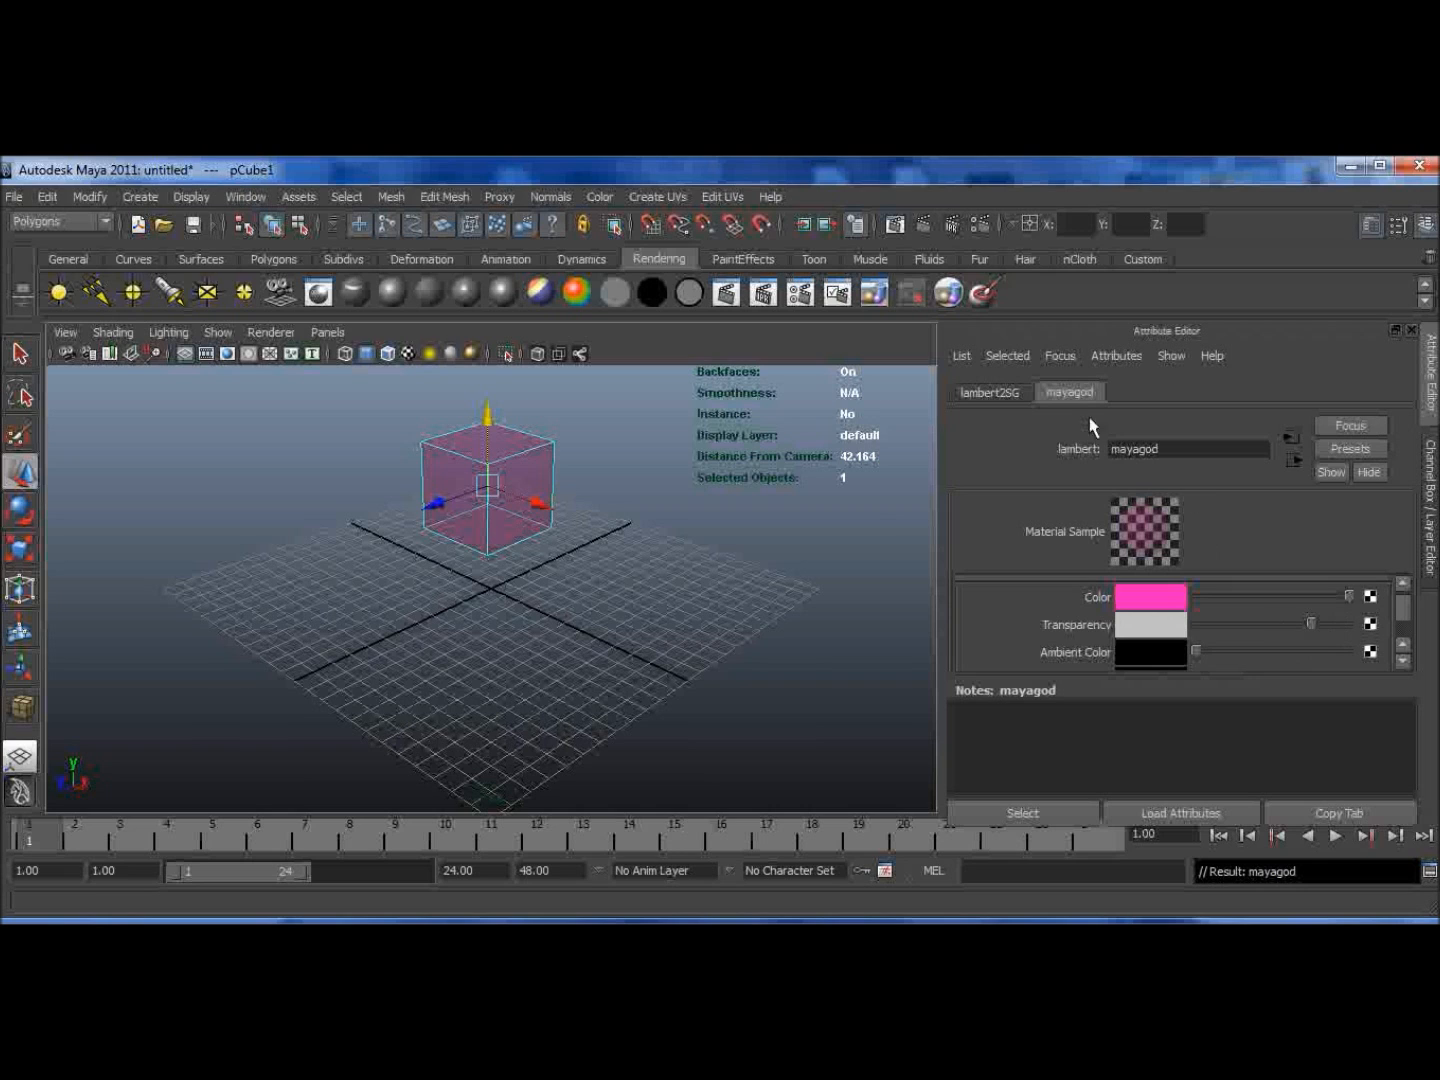
pyautogui.click(926, 223)
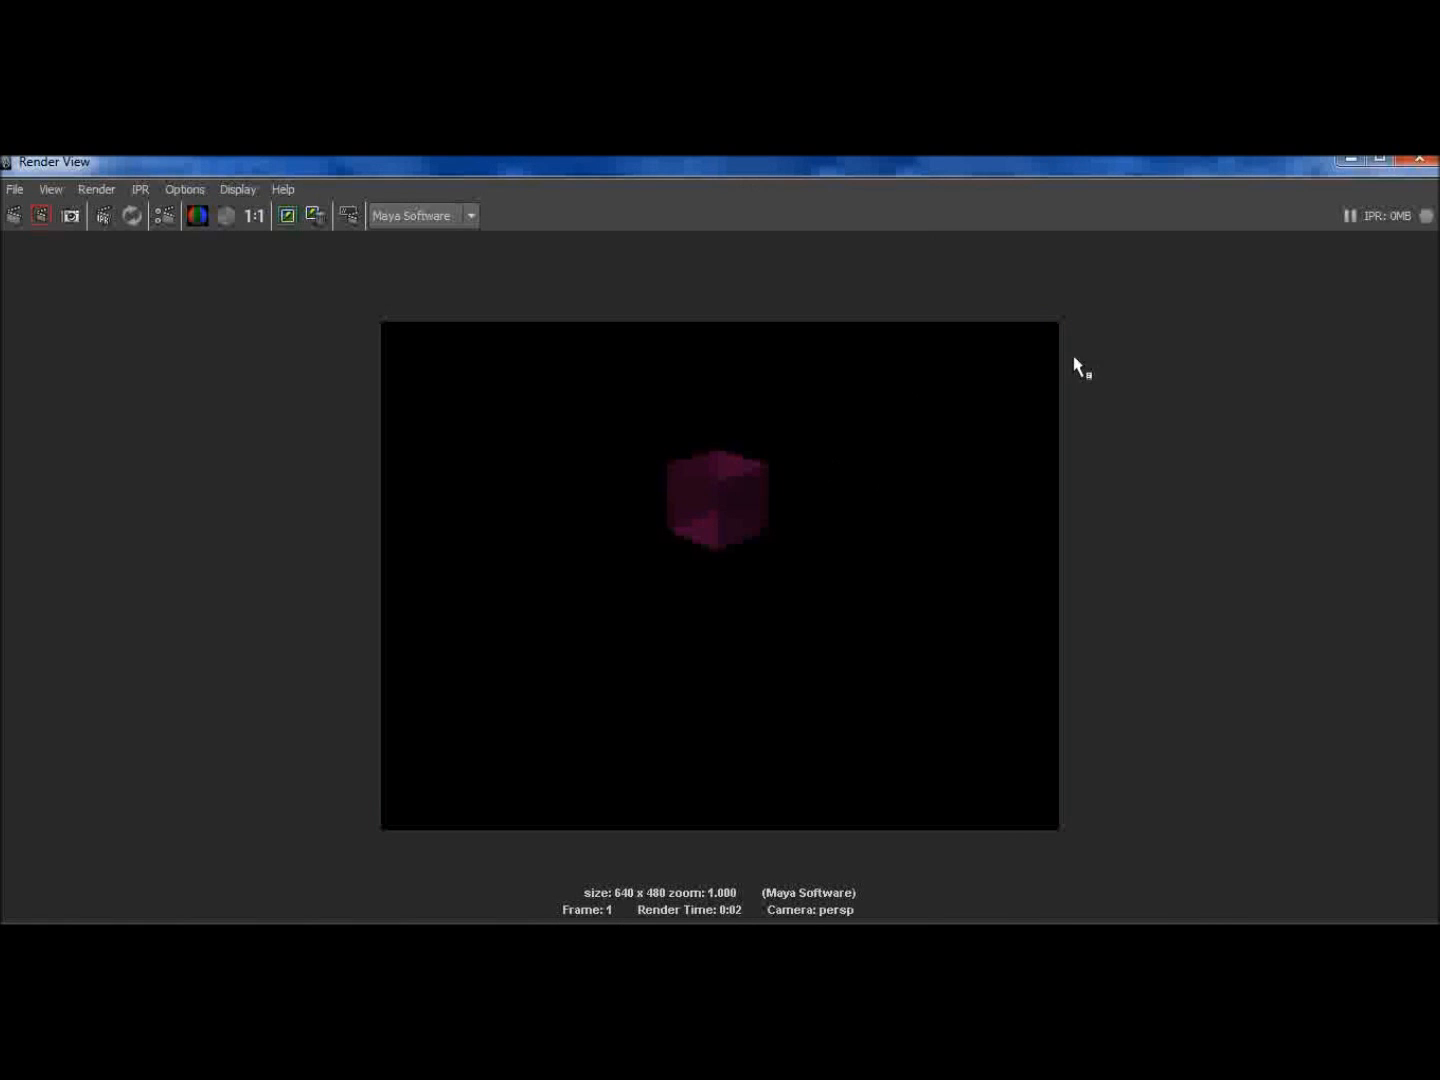
pyautogui.click(1418, 159)
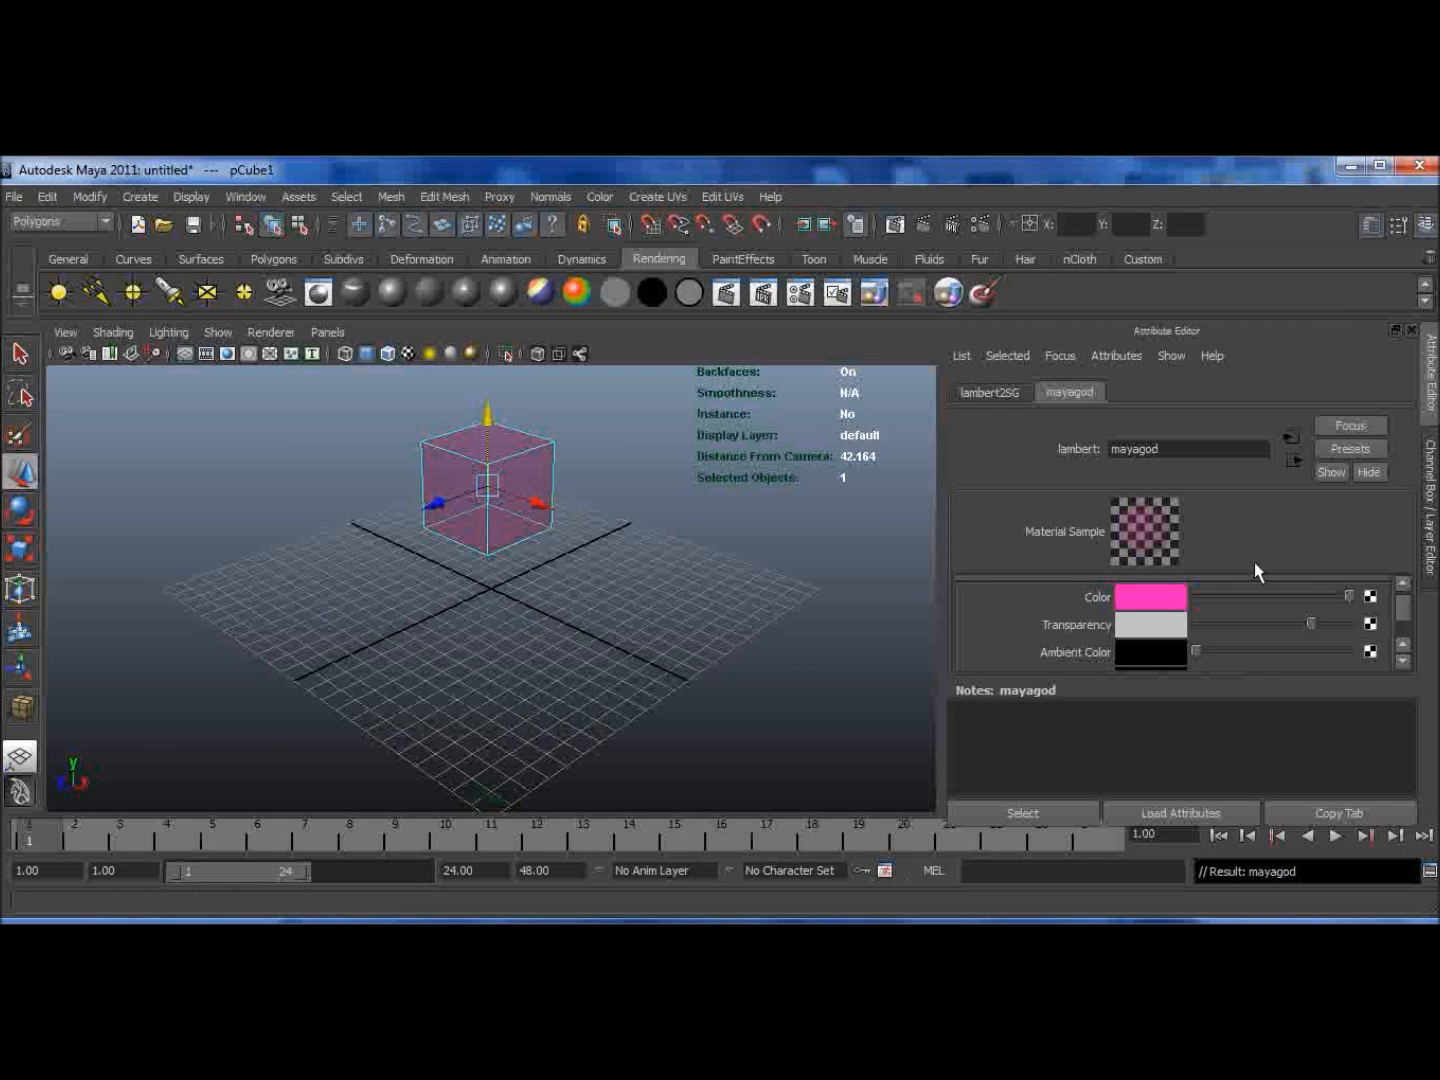
# Step: Set the Transparency back to black and render the frame to check the pink cube
pyautogui.moveTo(1283, 623); pyautogui.dragTo(1189, 633)
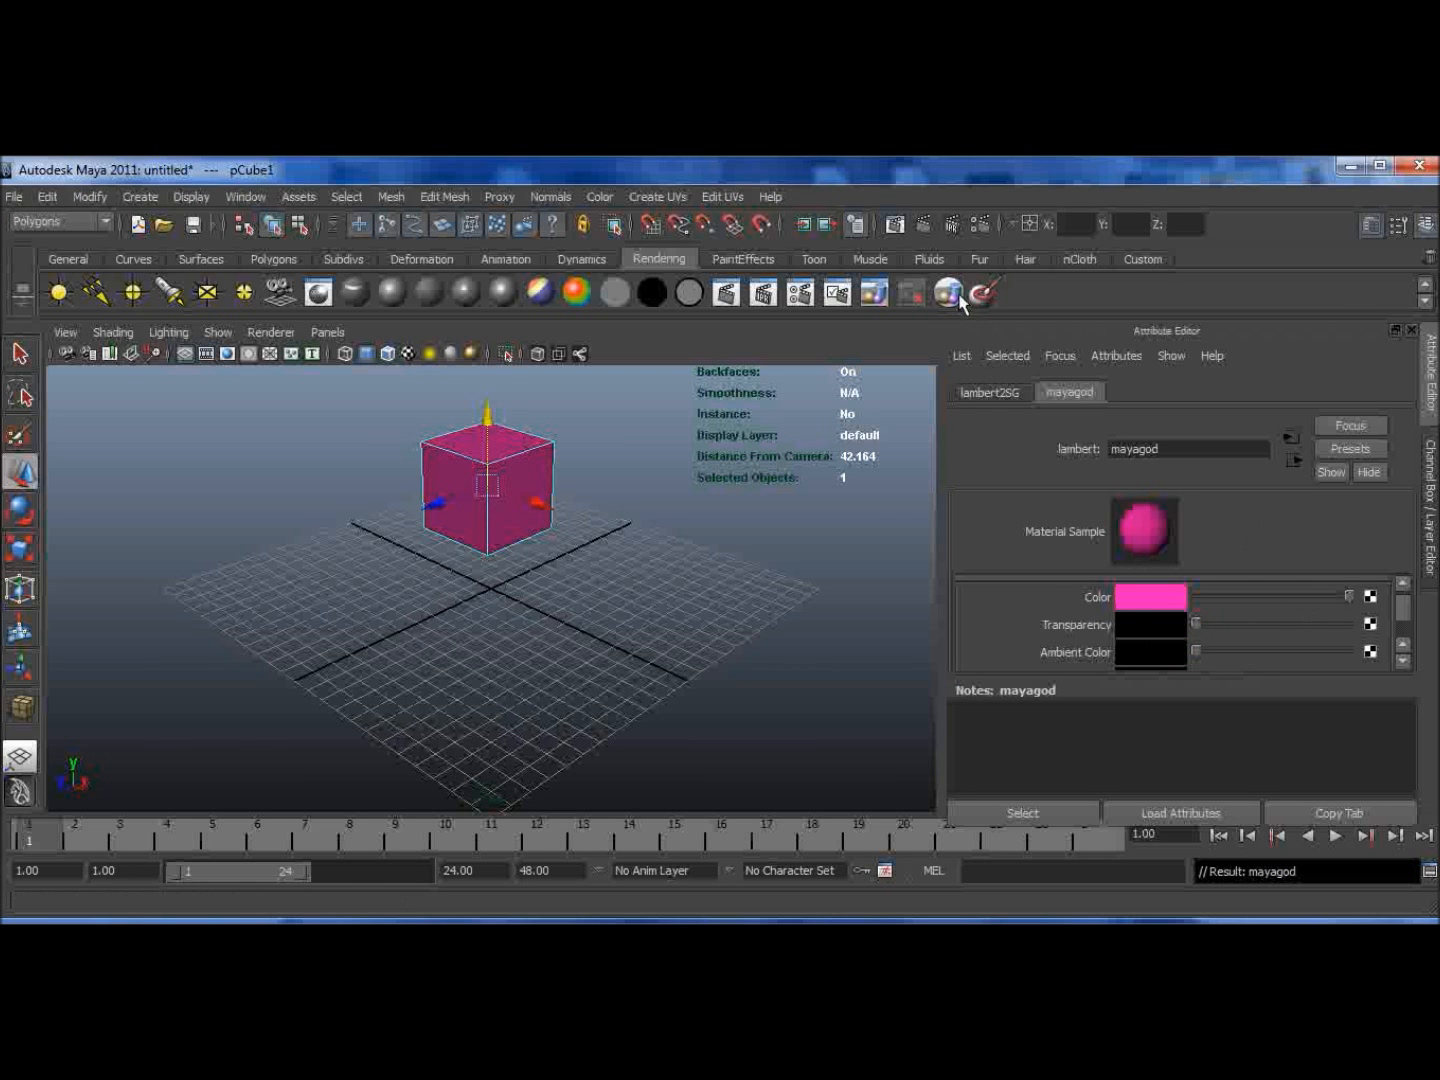
pyautogui.click(921, 224)
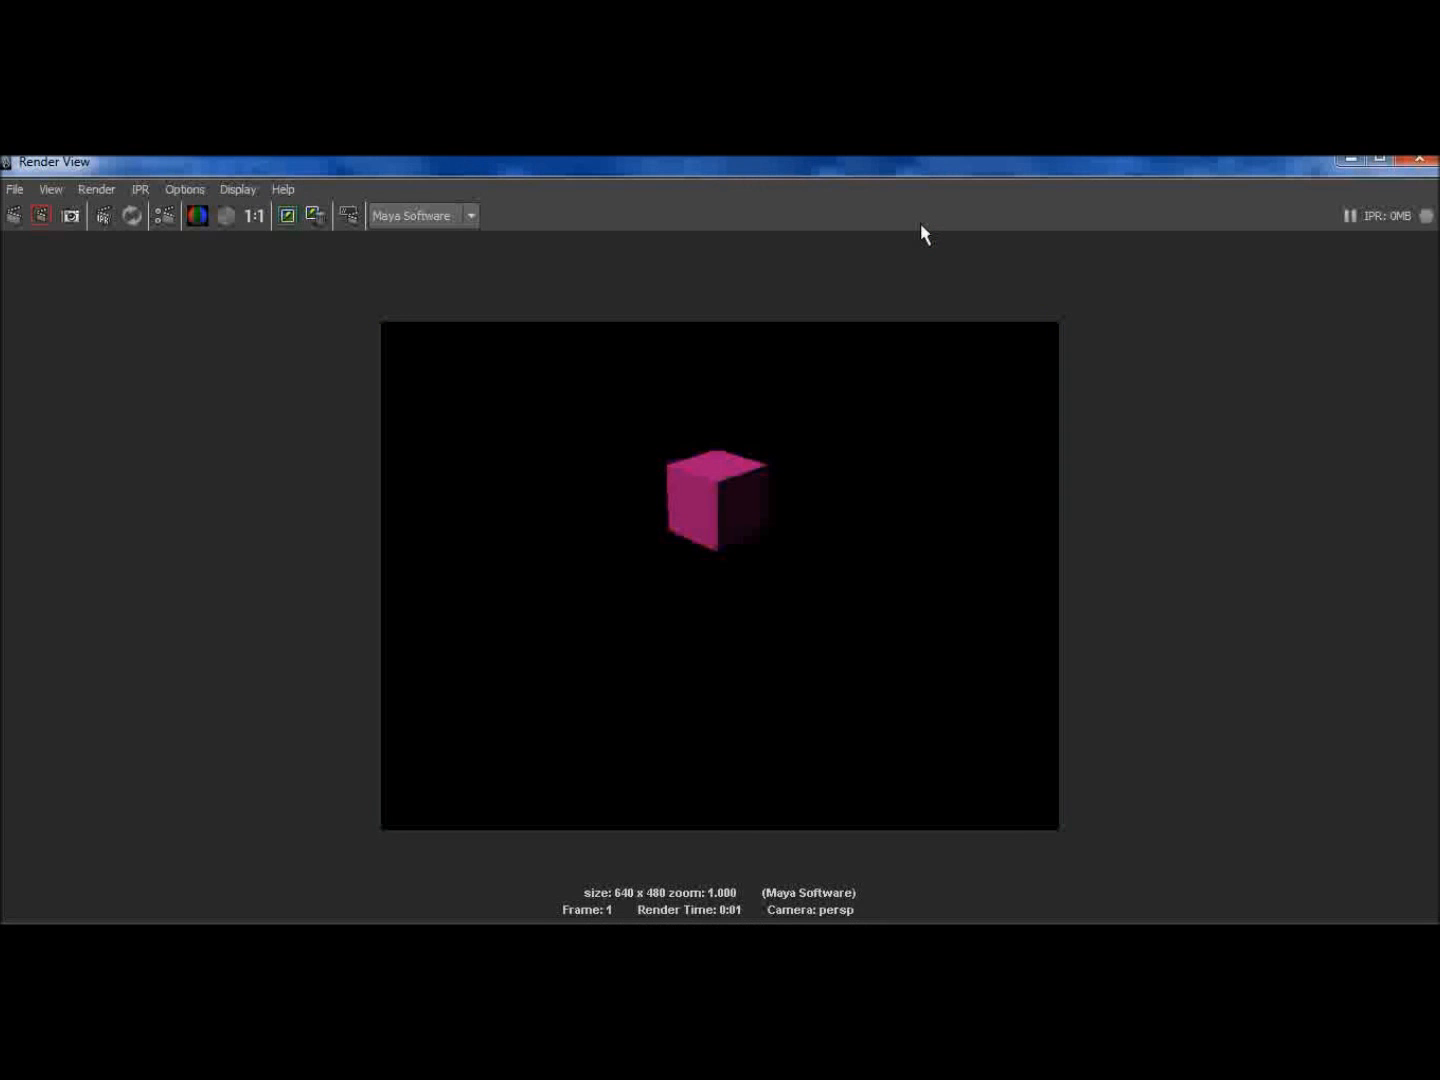
pyautogui.click(1420, 160)
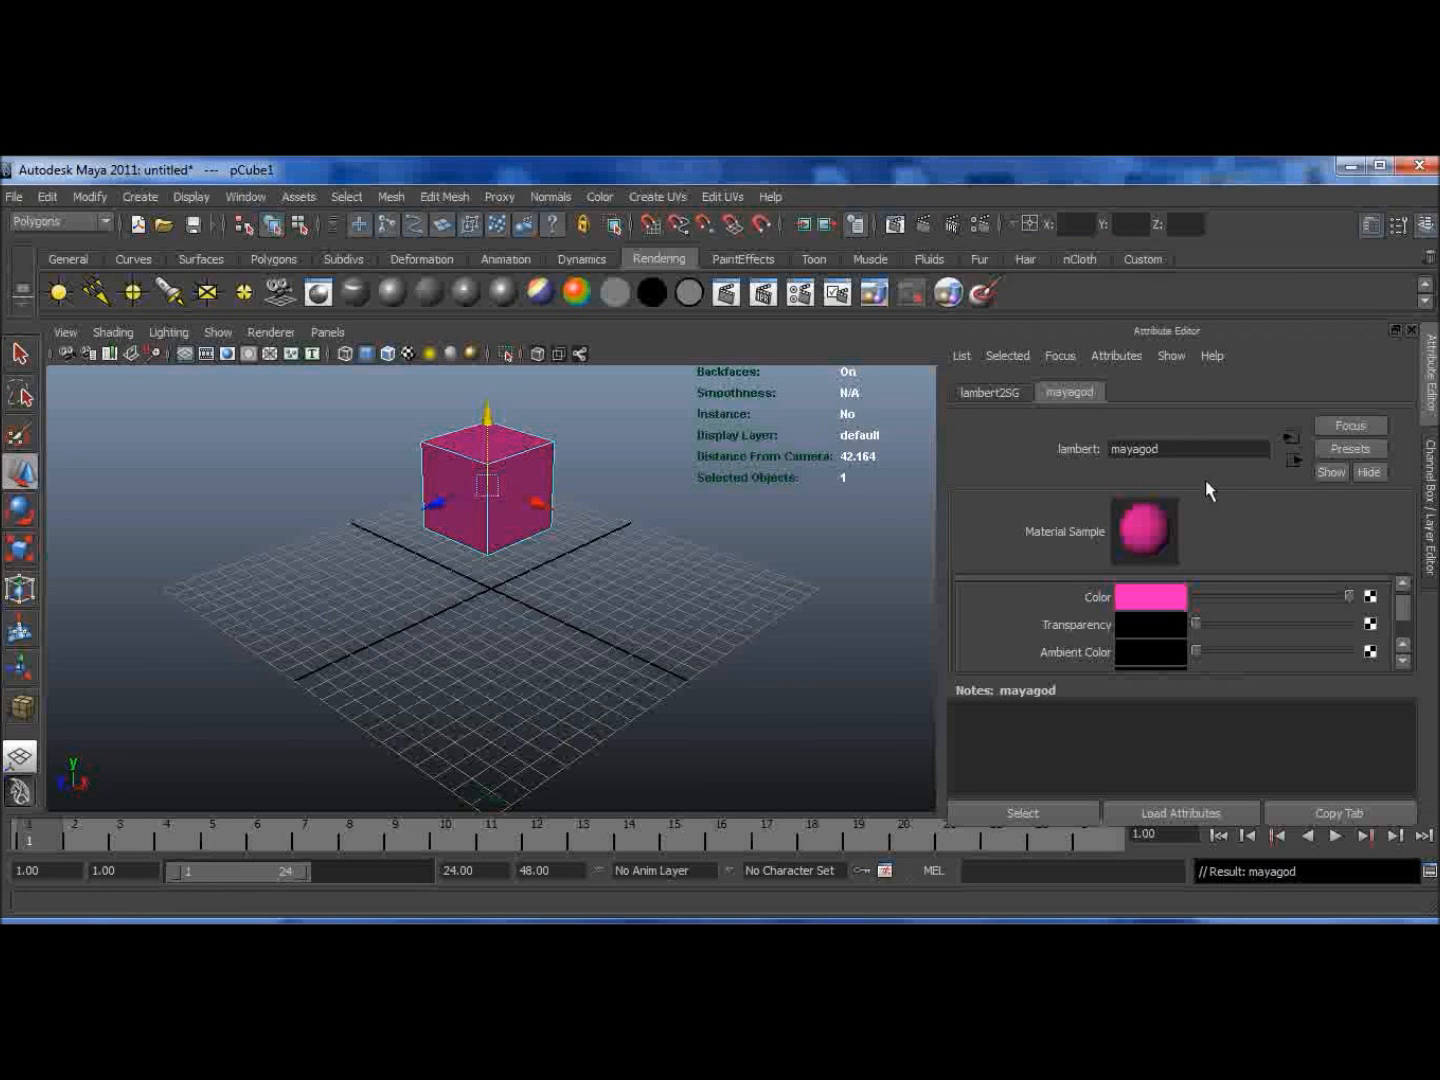
# Step: Brighten the material's Ambient Color to a light grey and render a preview of the frame
pyautogui.click(1402, 661)
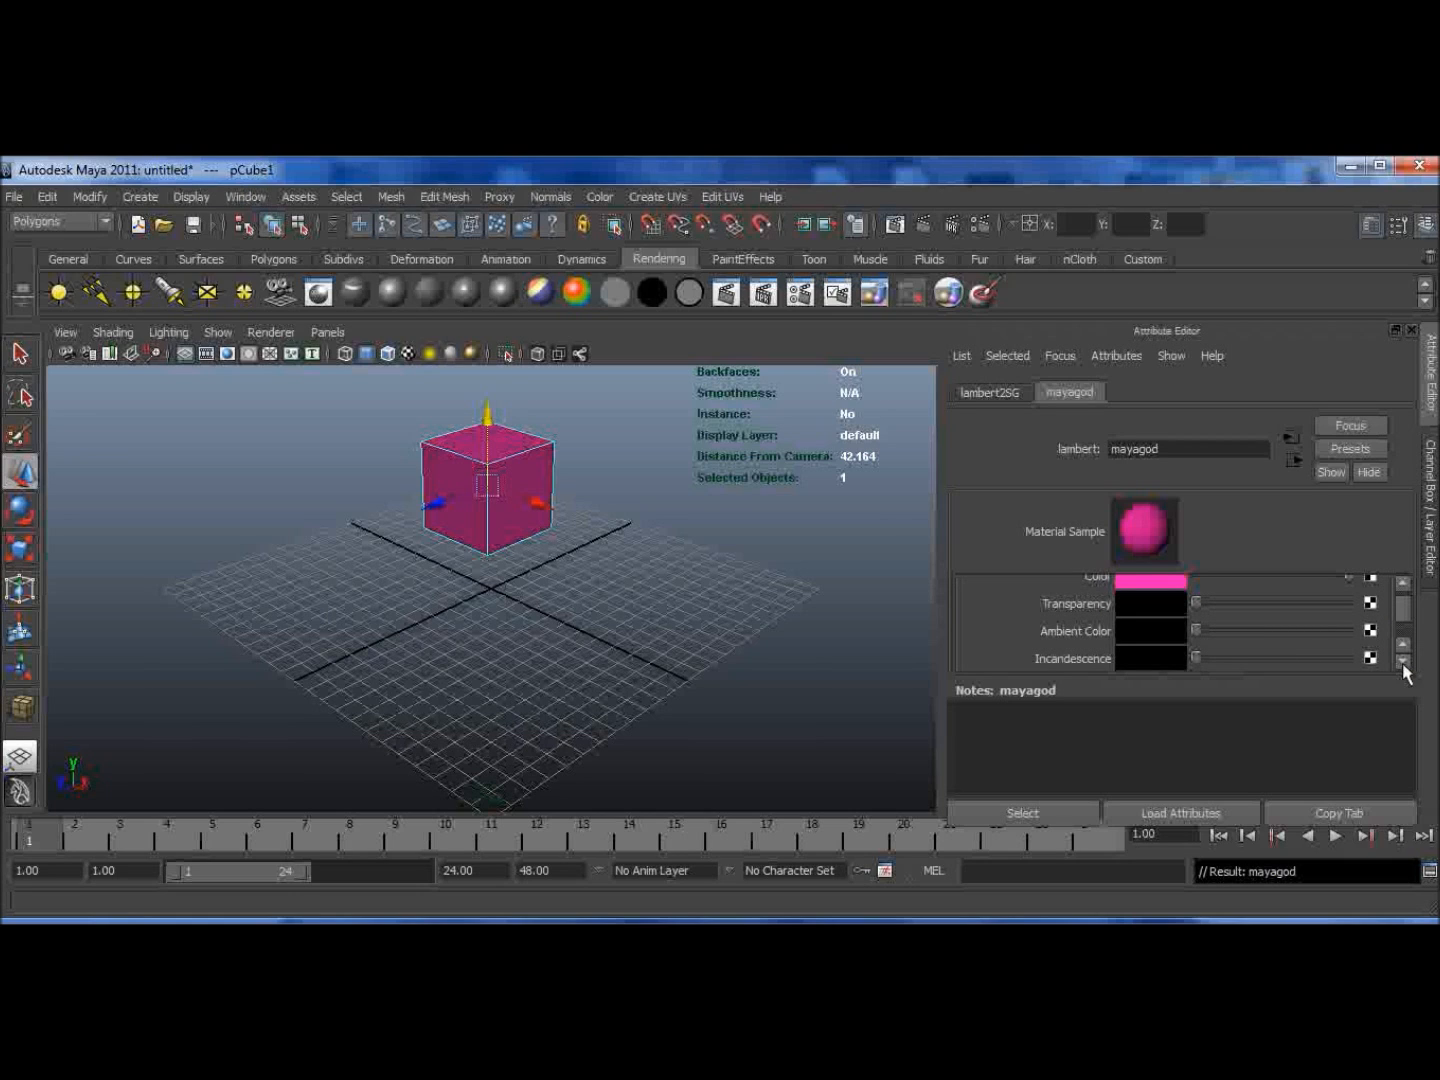
pyautogui.moveTo(1198, 638)
pyautogui.mouseDown()
pyautogui.moveTo(1381, 641)
pyautogui.moveTo(1154, 645)
pyautogui.moveTo(1219, 695)
pyautogui.moveTo(1407, 679)
pyautogui.moveTo(1310, 665)
pyautogui.moveTo(1324, 630)
pyautogui.moveTo(1342, 640)
pyautogui.moveTo(1312, 634)
pyautogui.mouseUp()
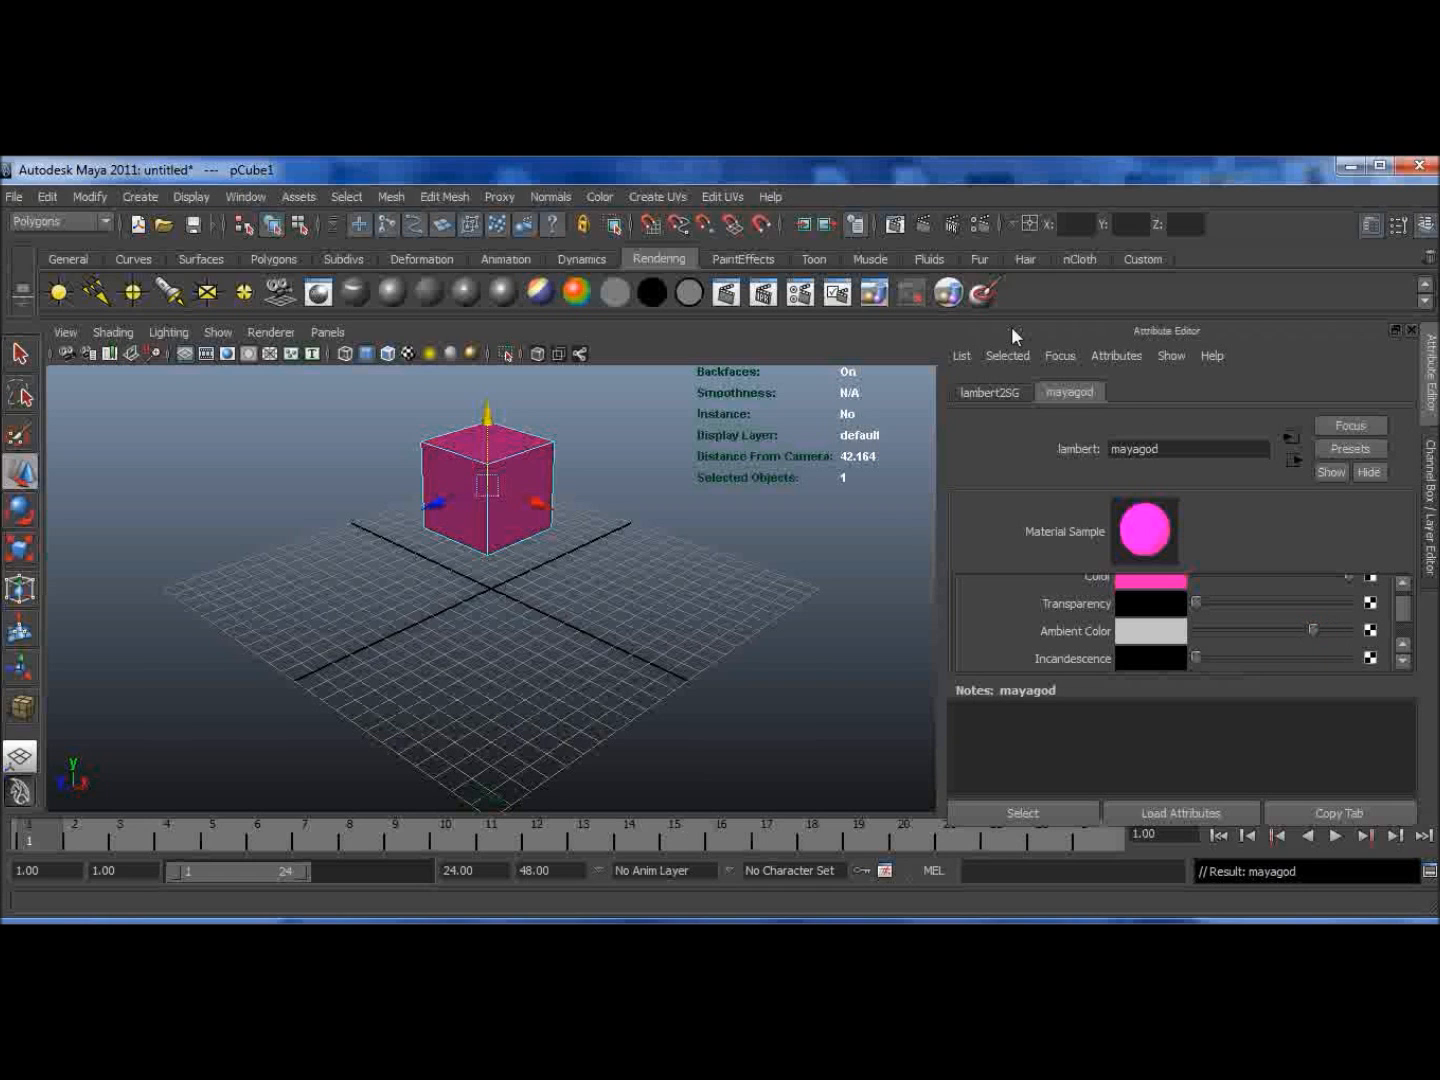
pyautogui.click(920, 229)
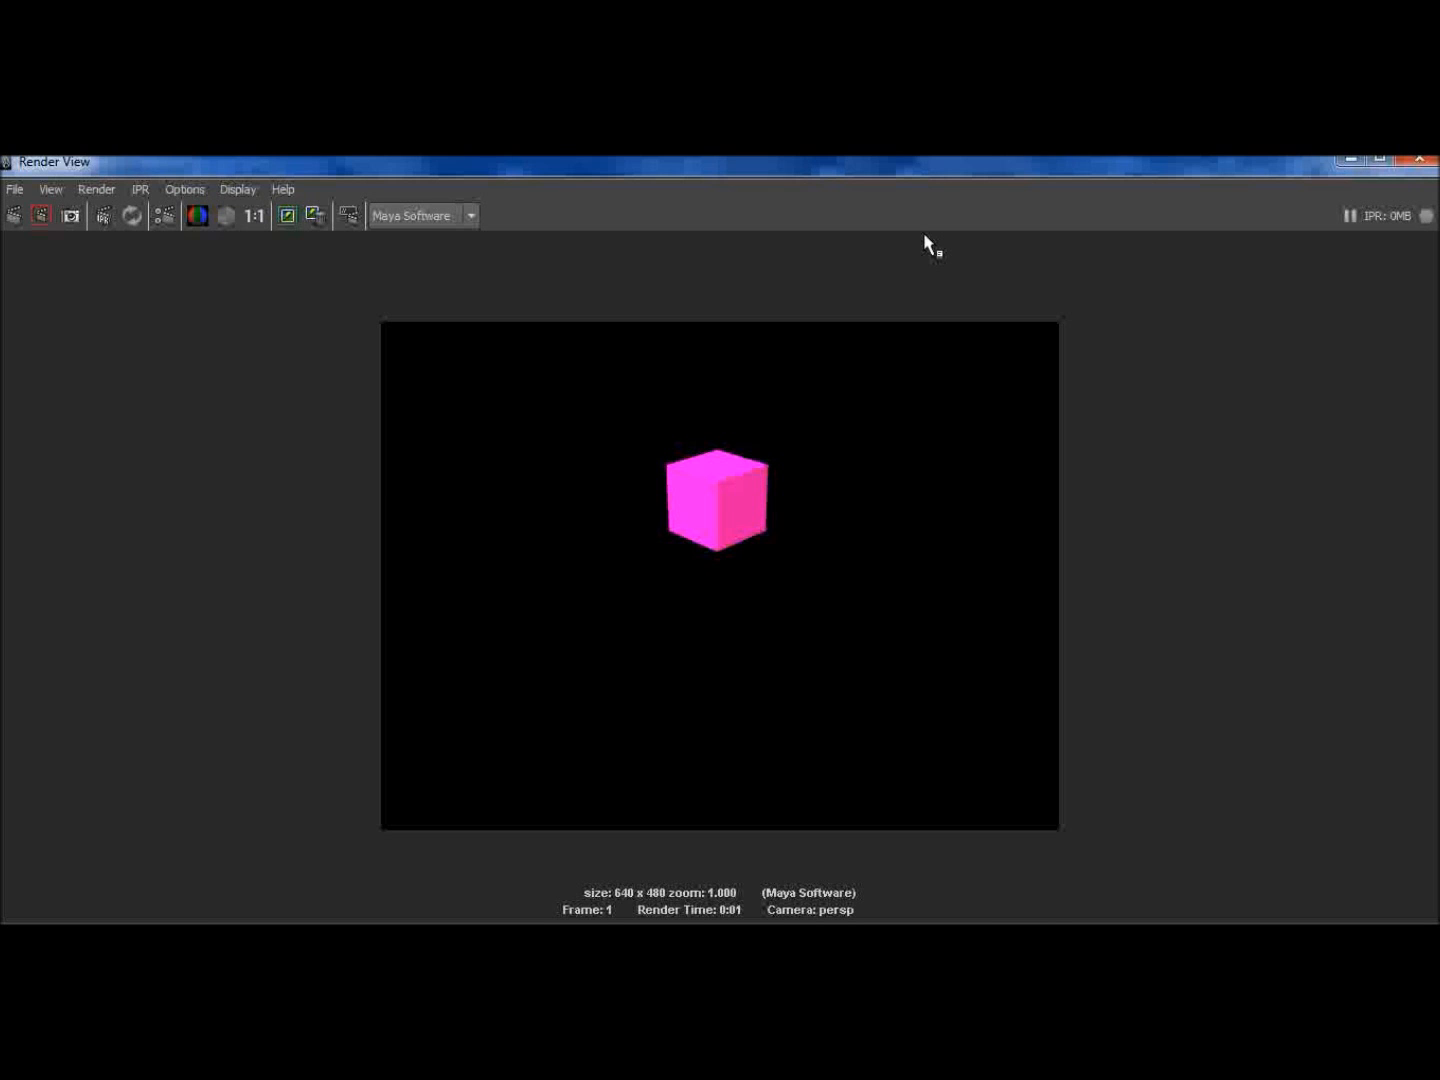
pyautogui.click(1419, 163)
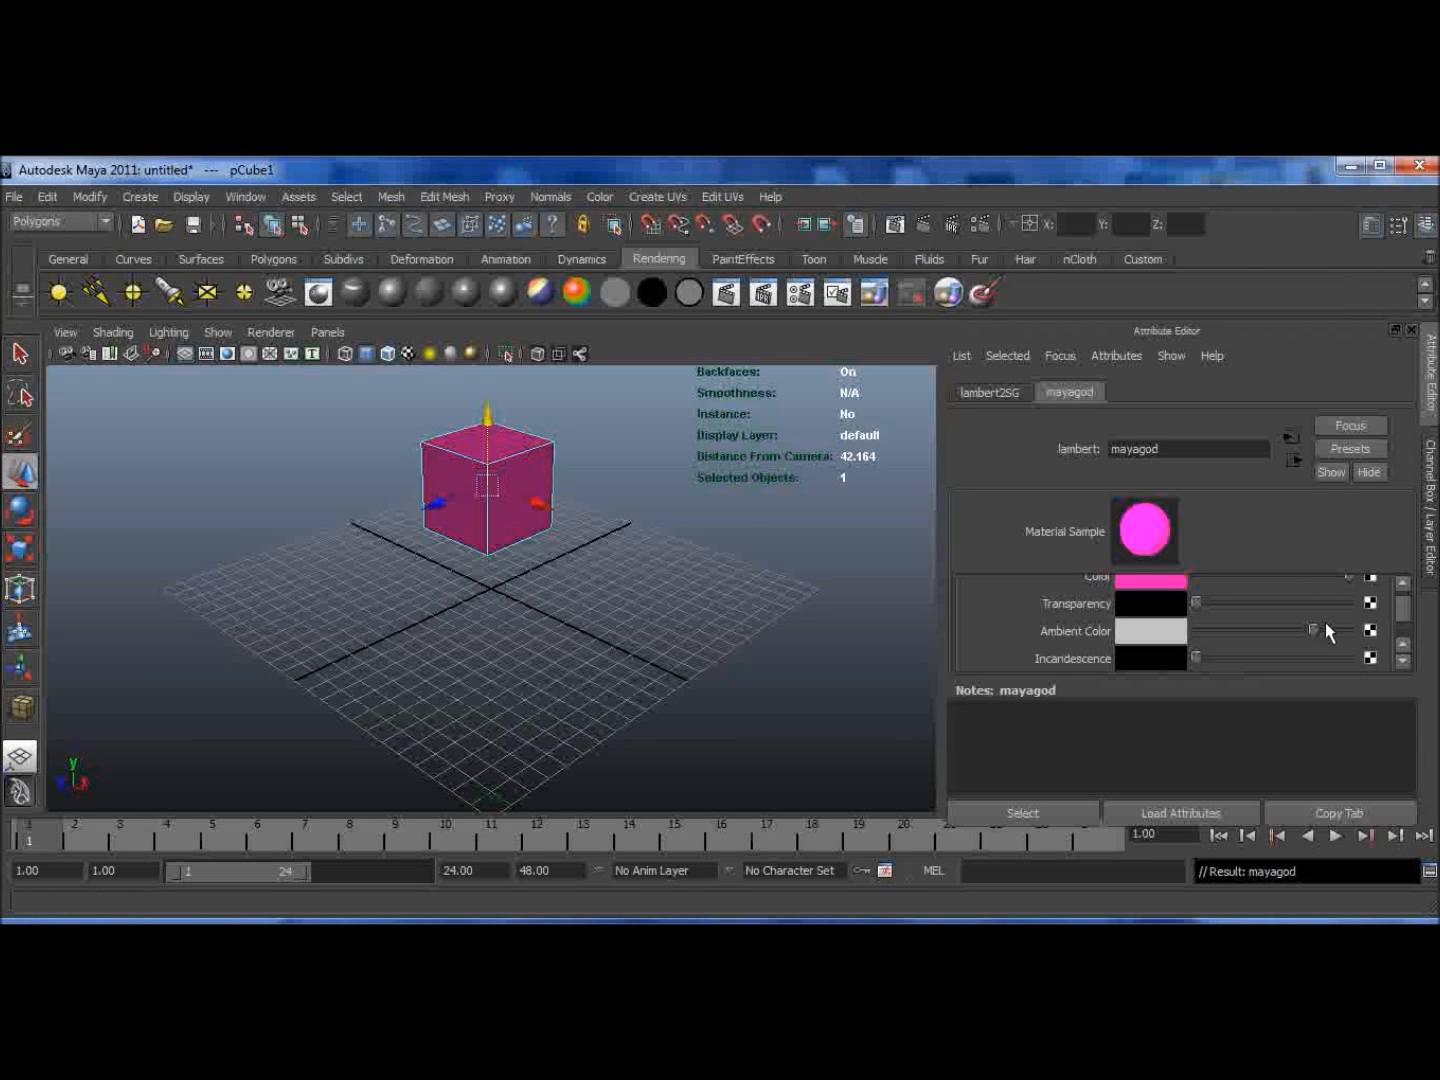
# Step: Return the material's Ambient Color to black
pyautogui.moveTo(1325, 628); pyautogui.dragTo(1198, 635)
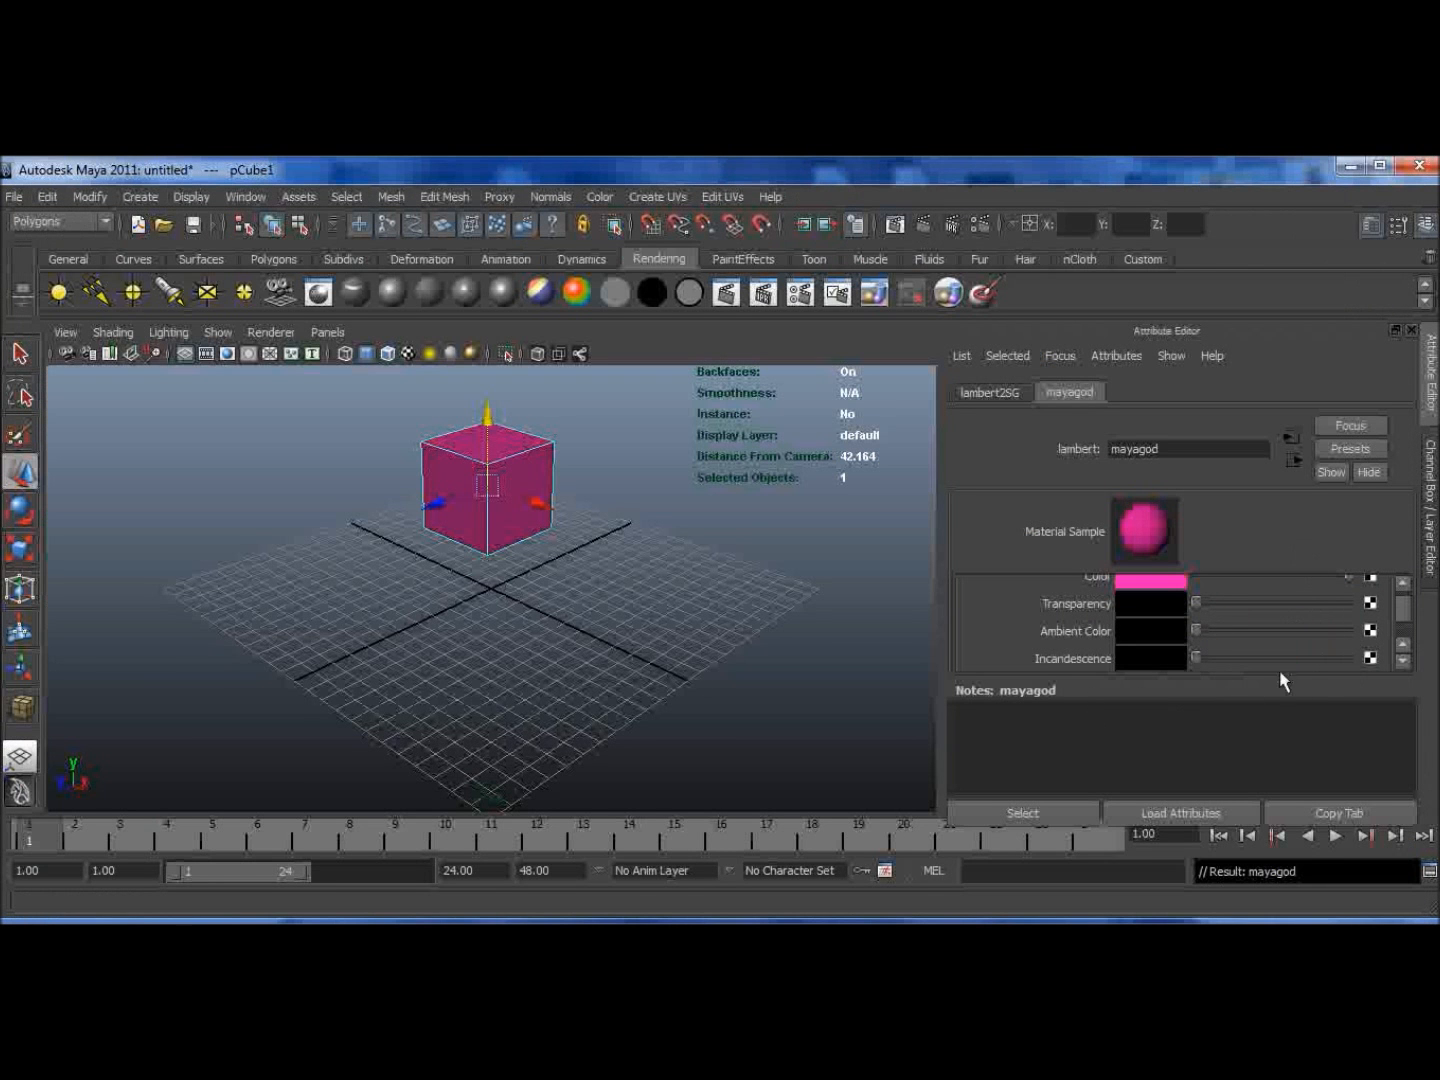
pyautogui.click(1402, 660)
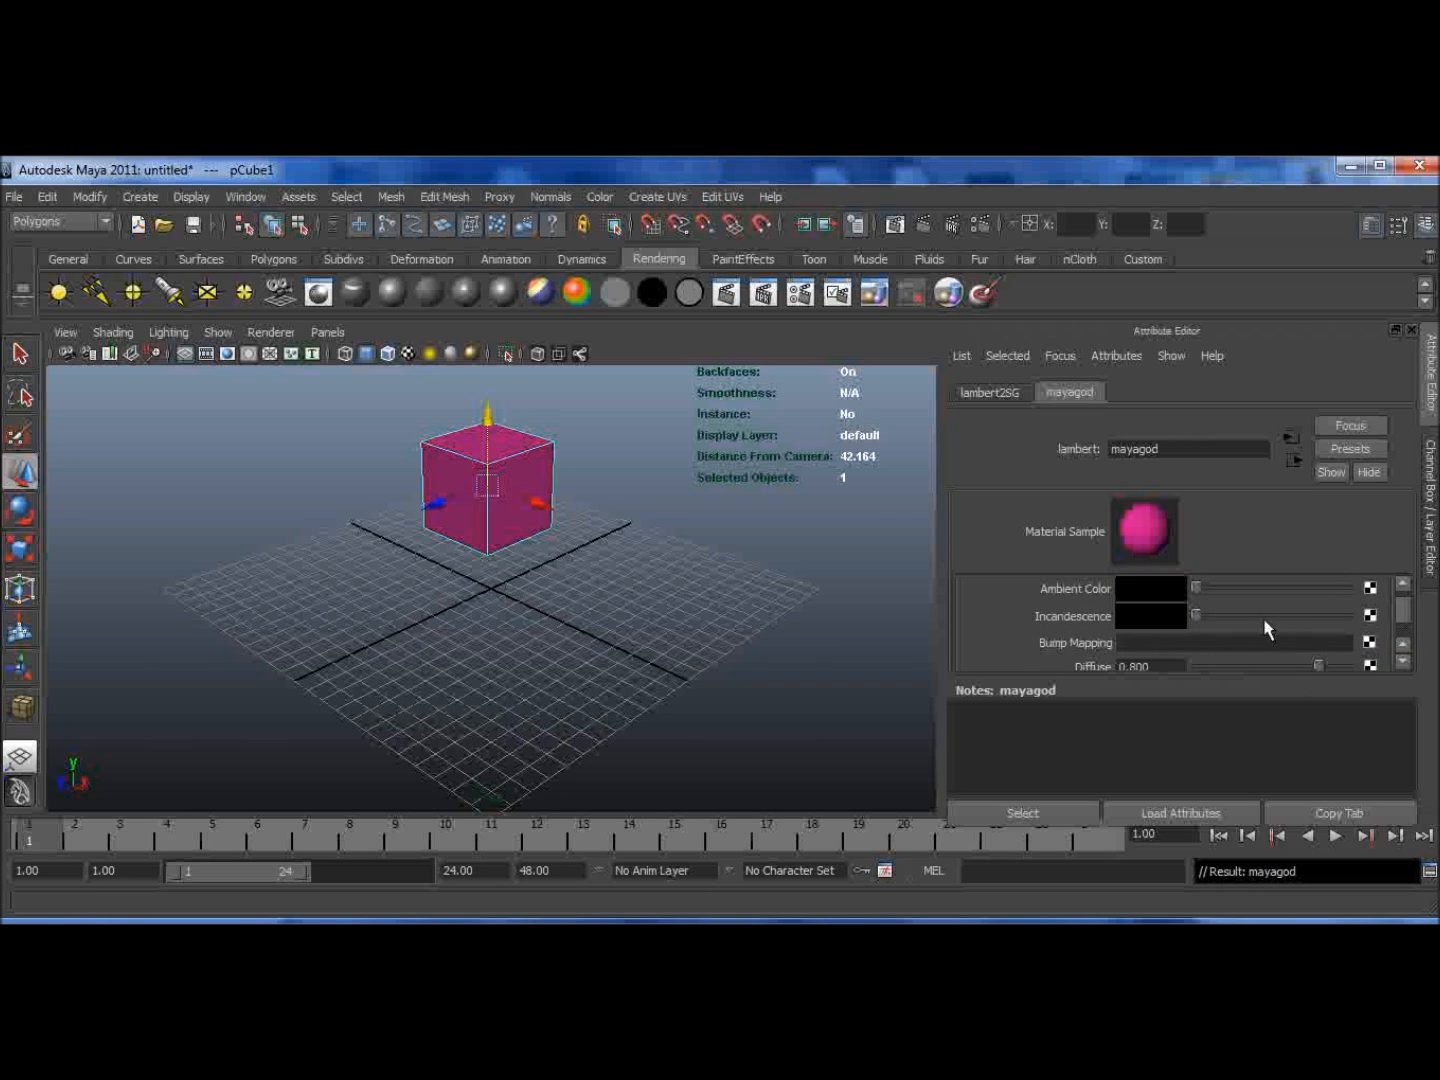
pyautogui.moveTo(1196, 615); pyautogui.dragTo(1150, 645)
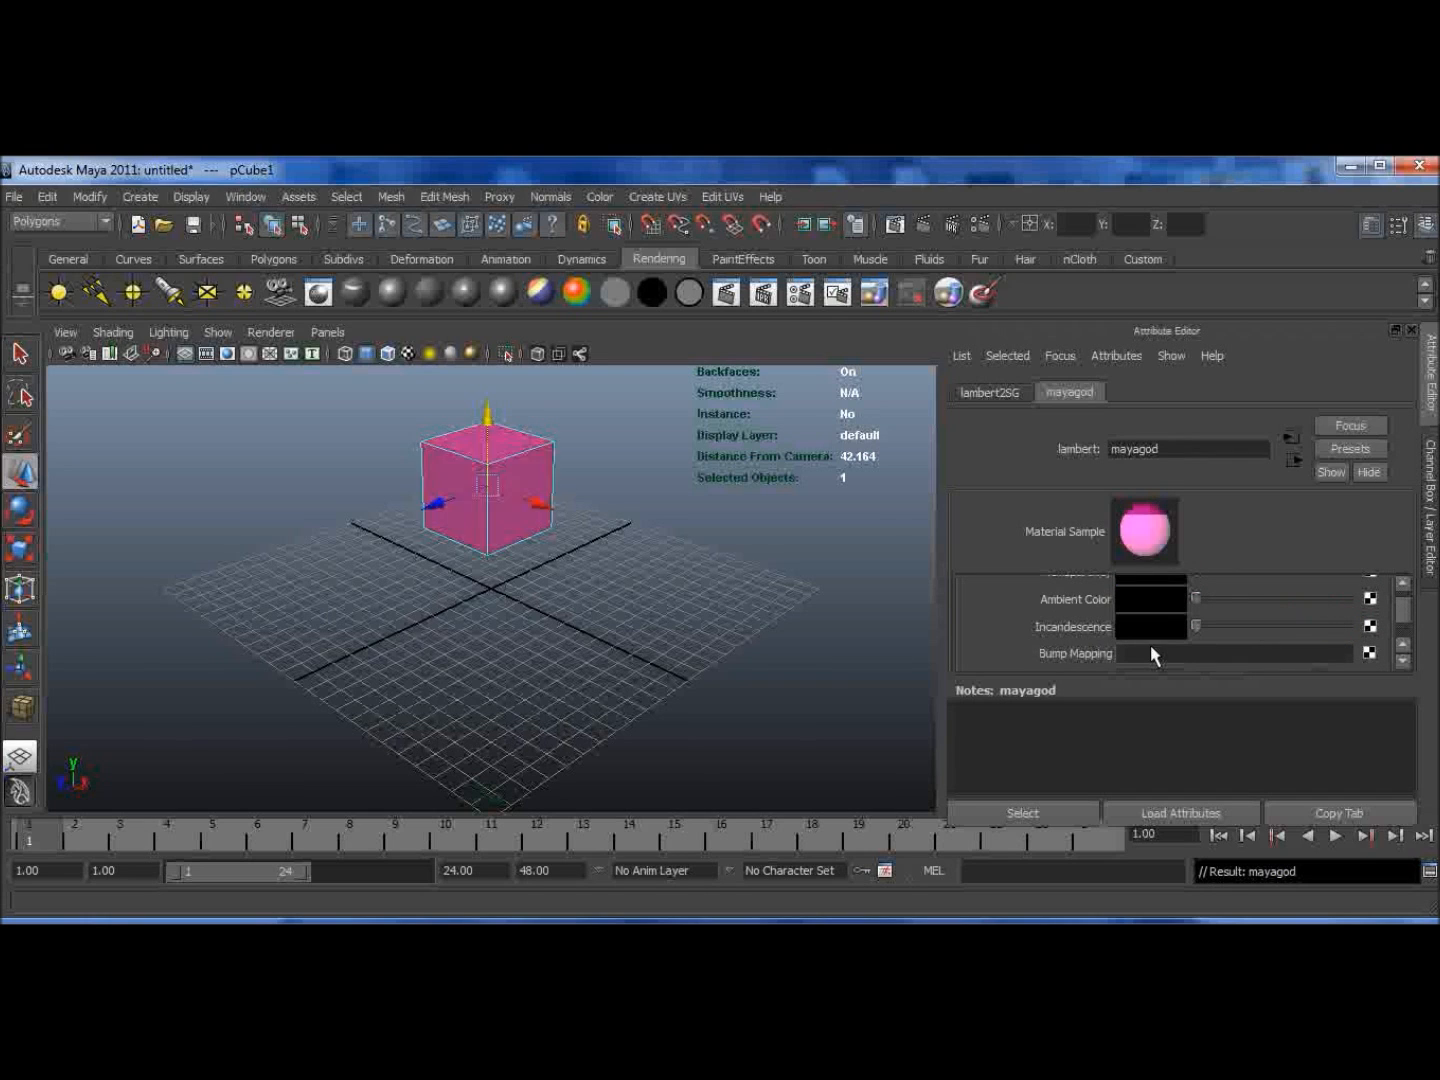
# Step: Expand the Special Effects section of the material's attributes
pyautogui.click(1405, 584)
pyautogui.click(1405, 584)
pyautogui.click(1406, 584)
pyautogui.click(1406, 584)
pyautogui.moveTo(1346, 627); pyautogui.dragTo(1400, 644)
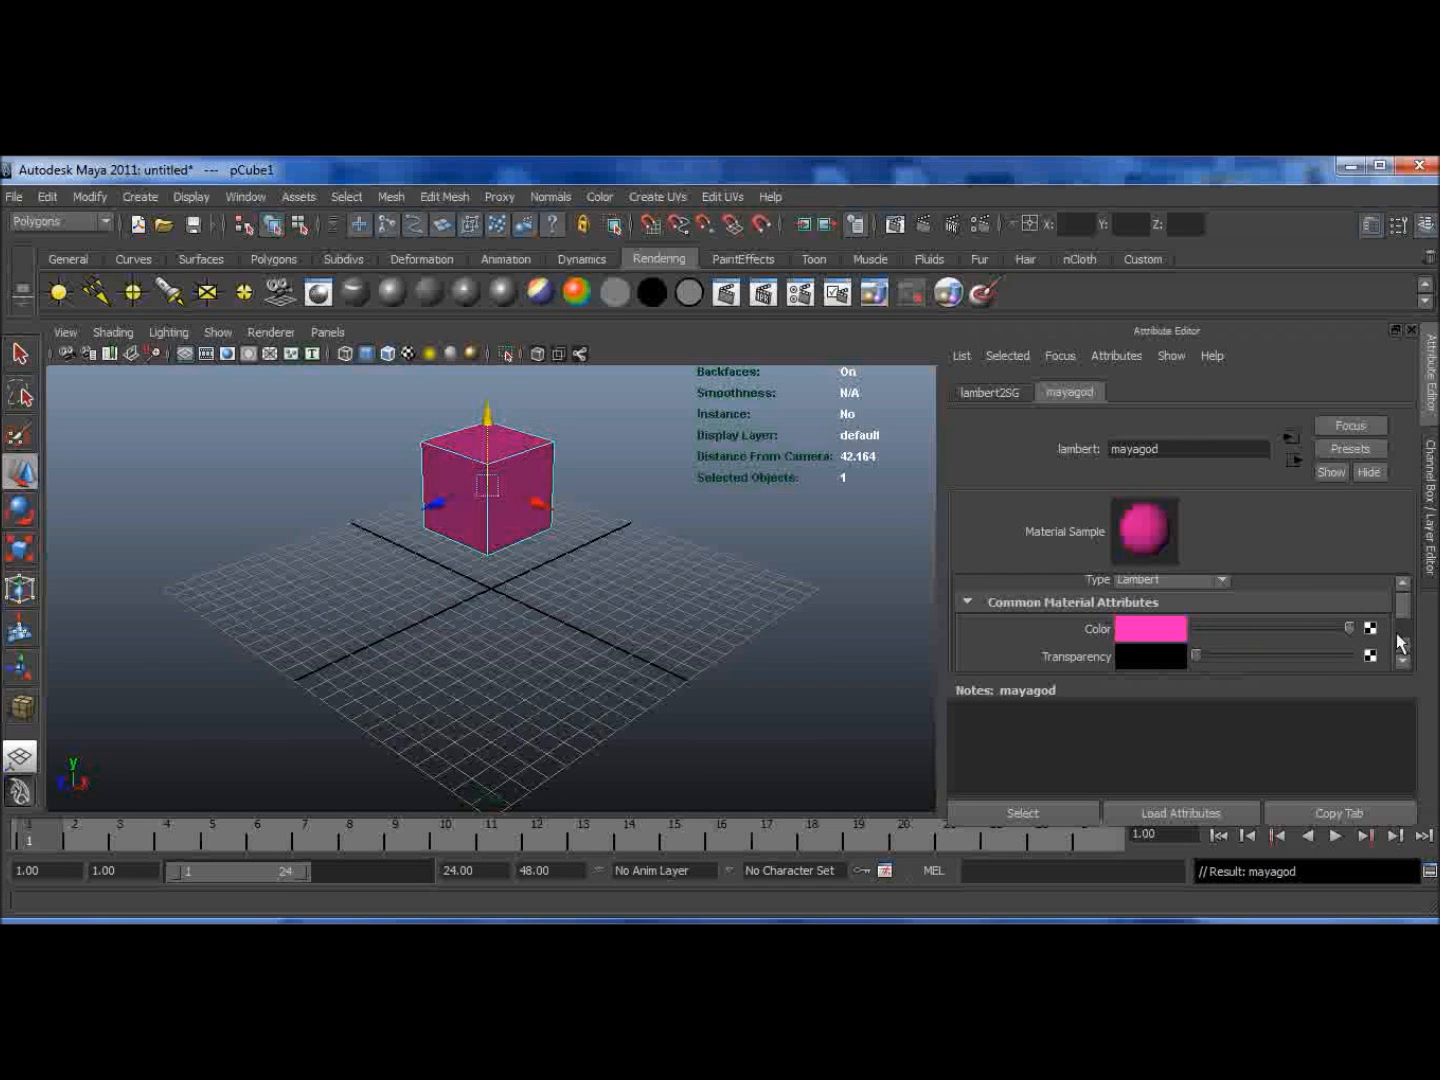
pyautogui.click(1404, 662)
pyautogui.click(1404, 661)
pyautogui.click(1404, 661)
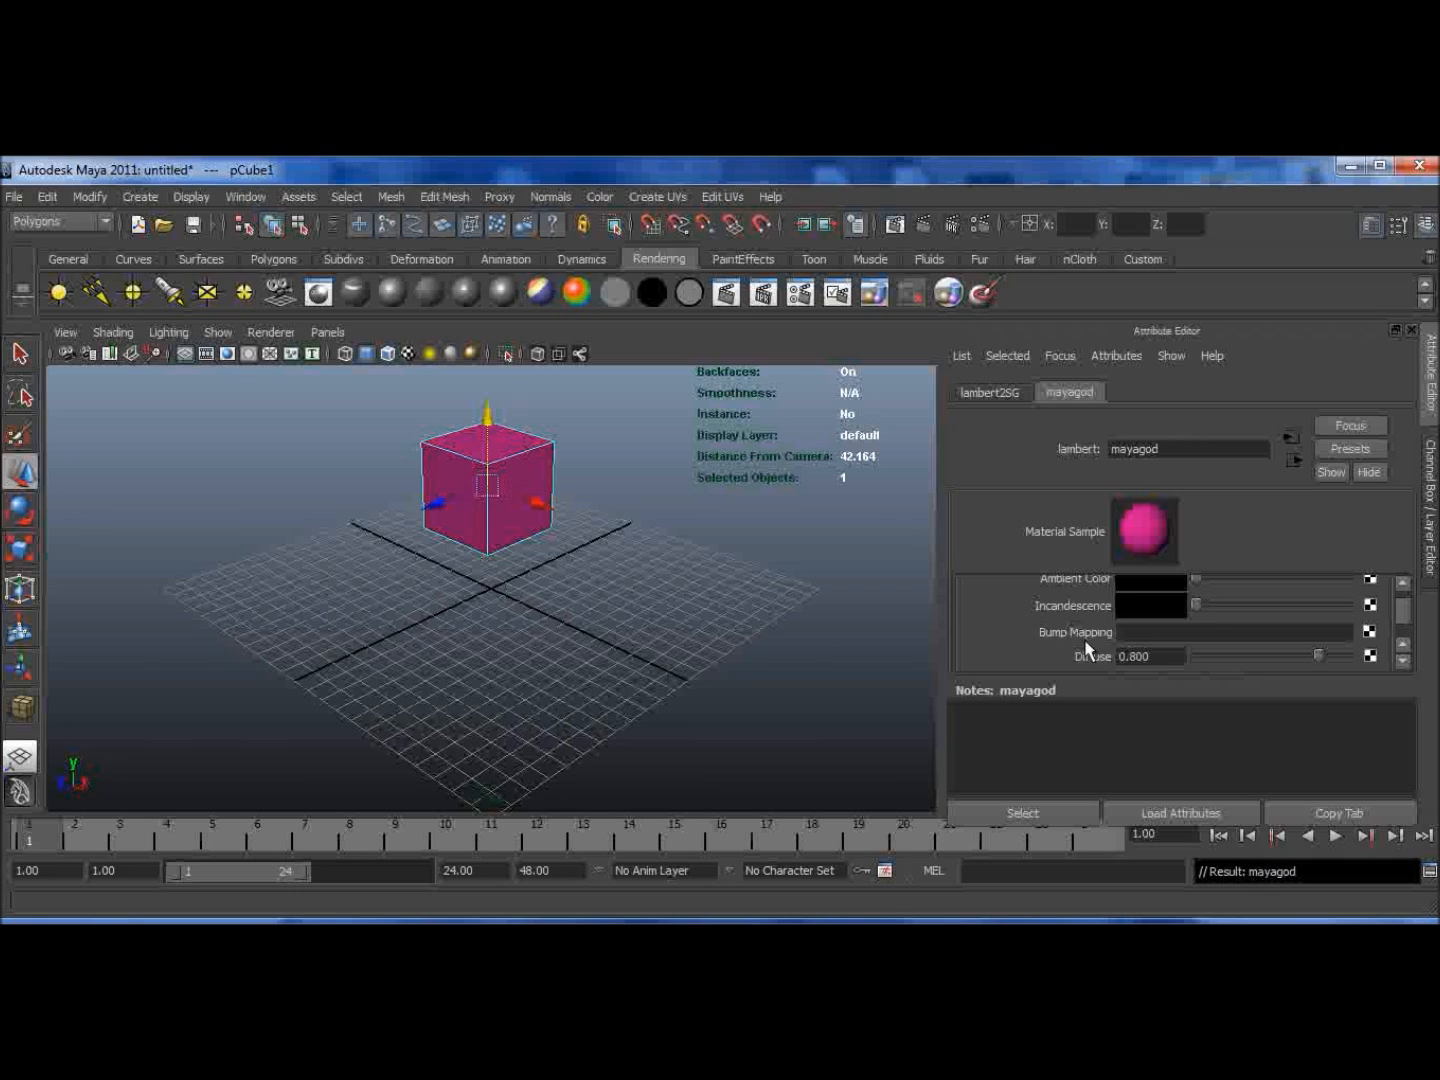
pyautogui.click(1402, 661)
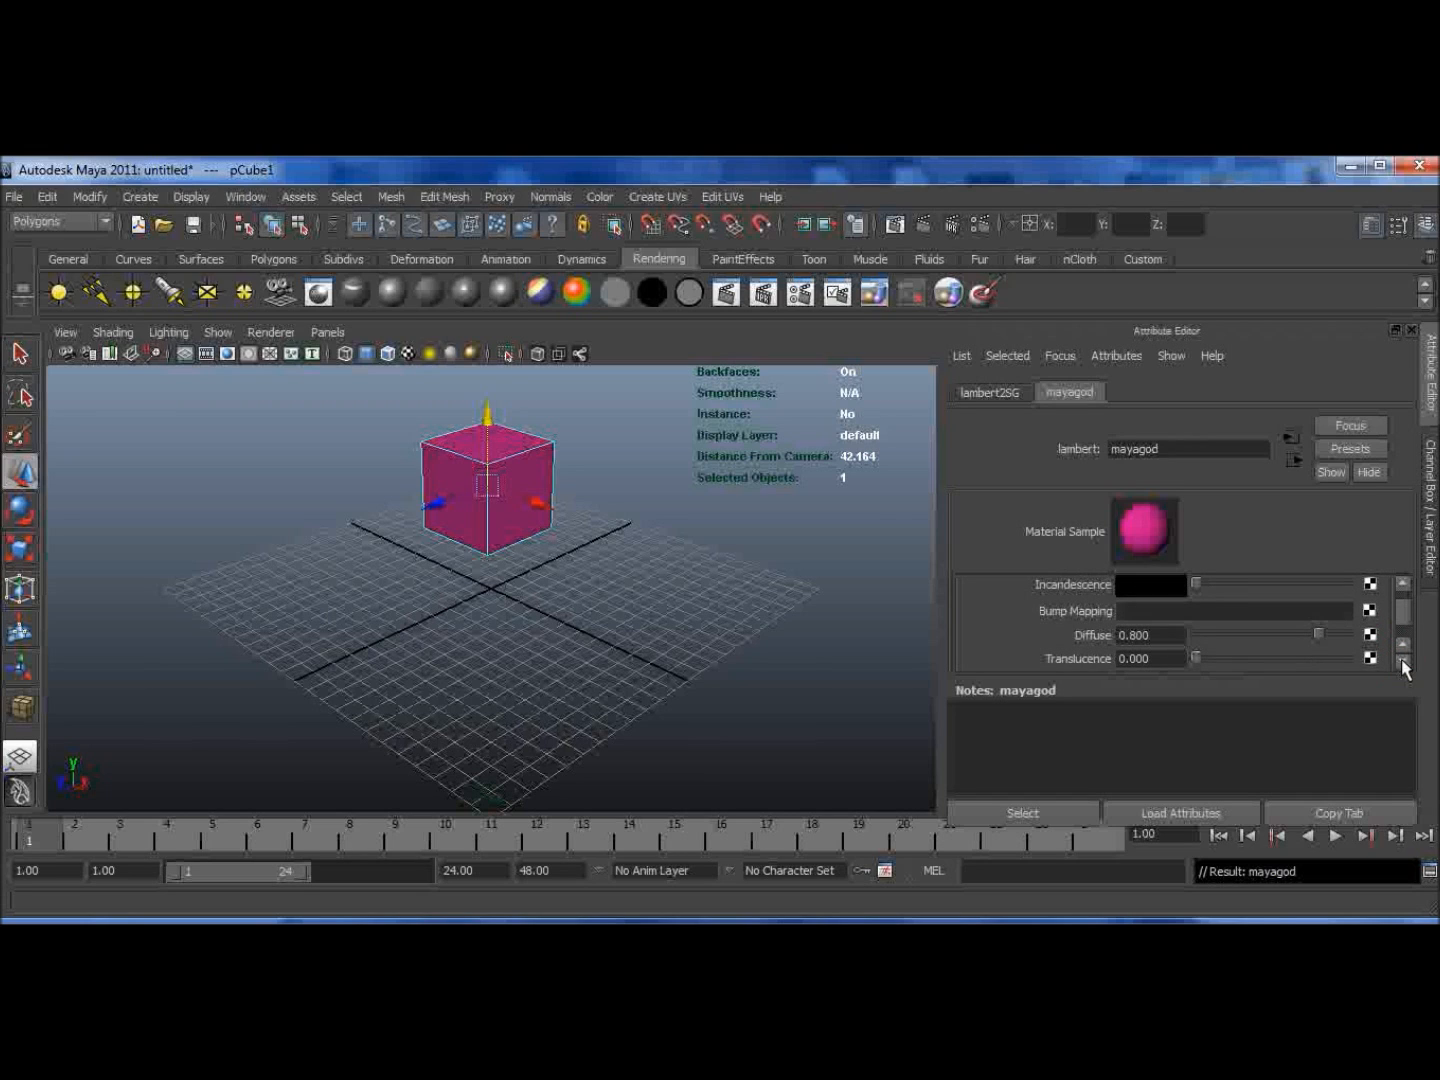
pyautogui.click(1403, 661)
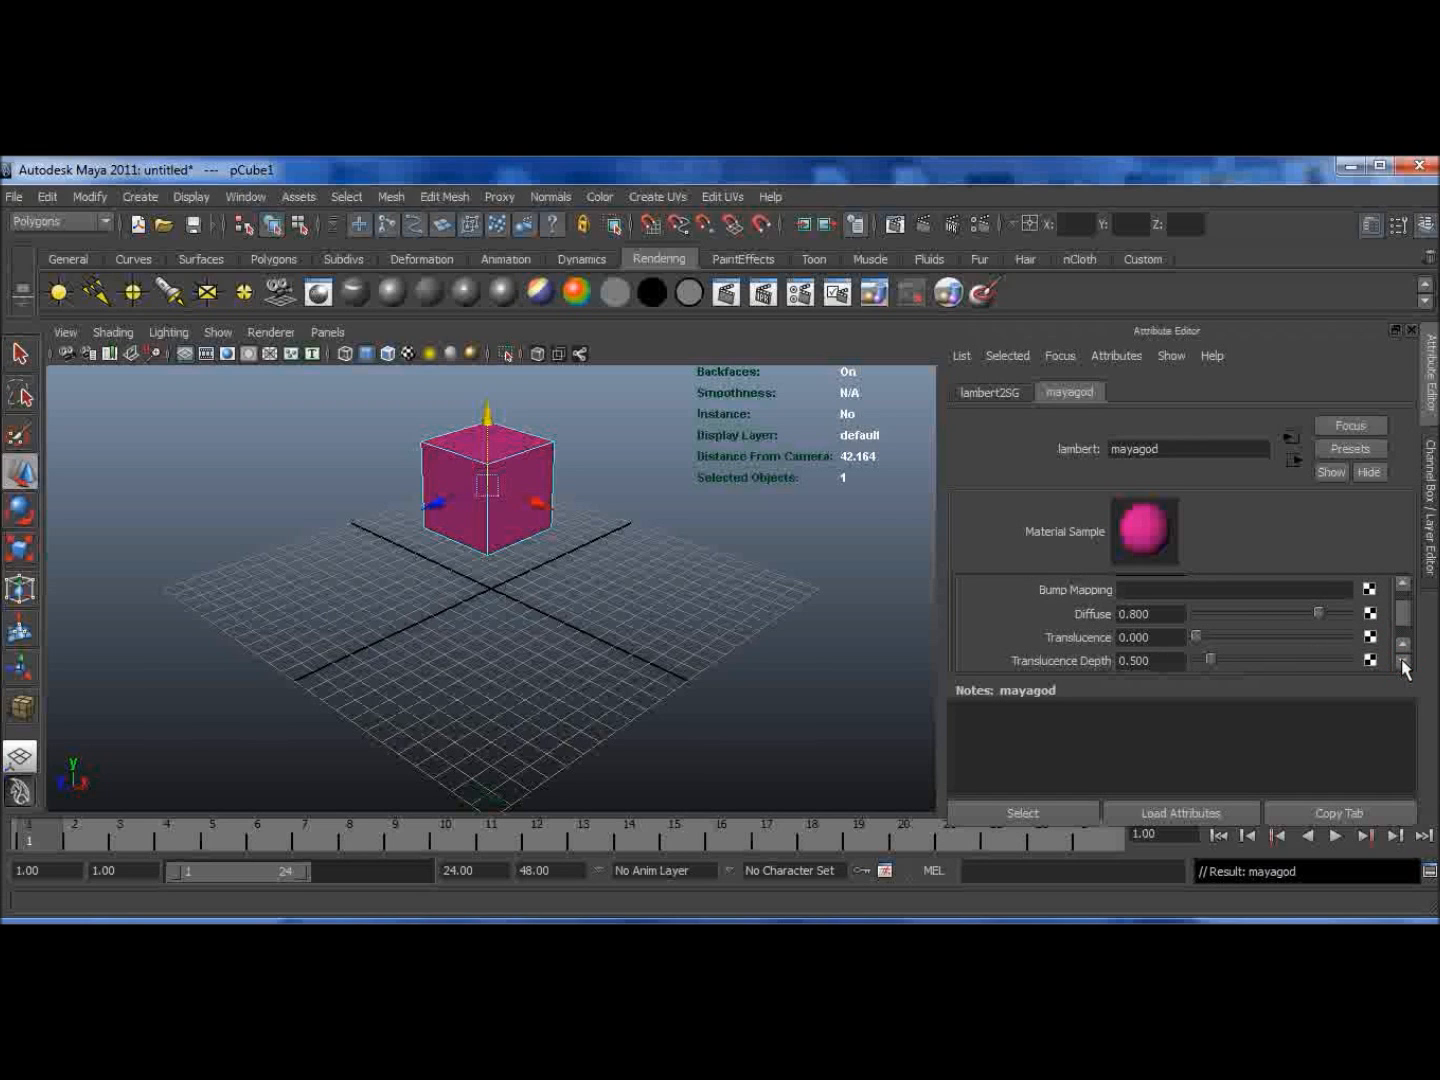
pyautogui.click(1402, 662)
pyautogui.click(1403, 662)
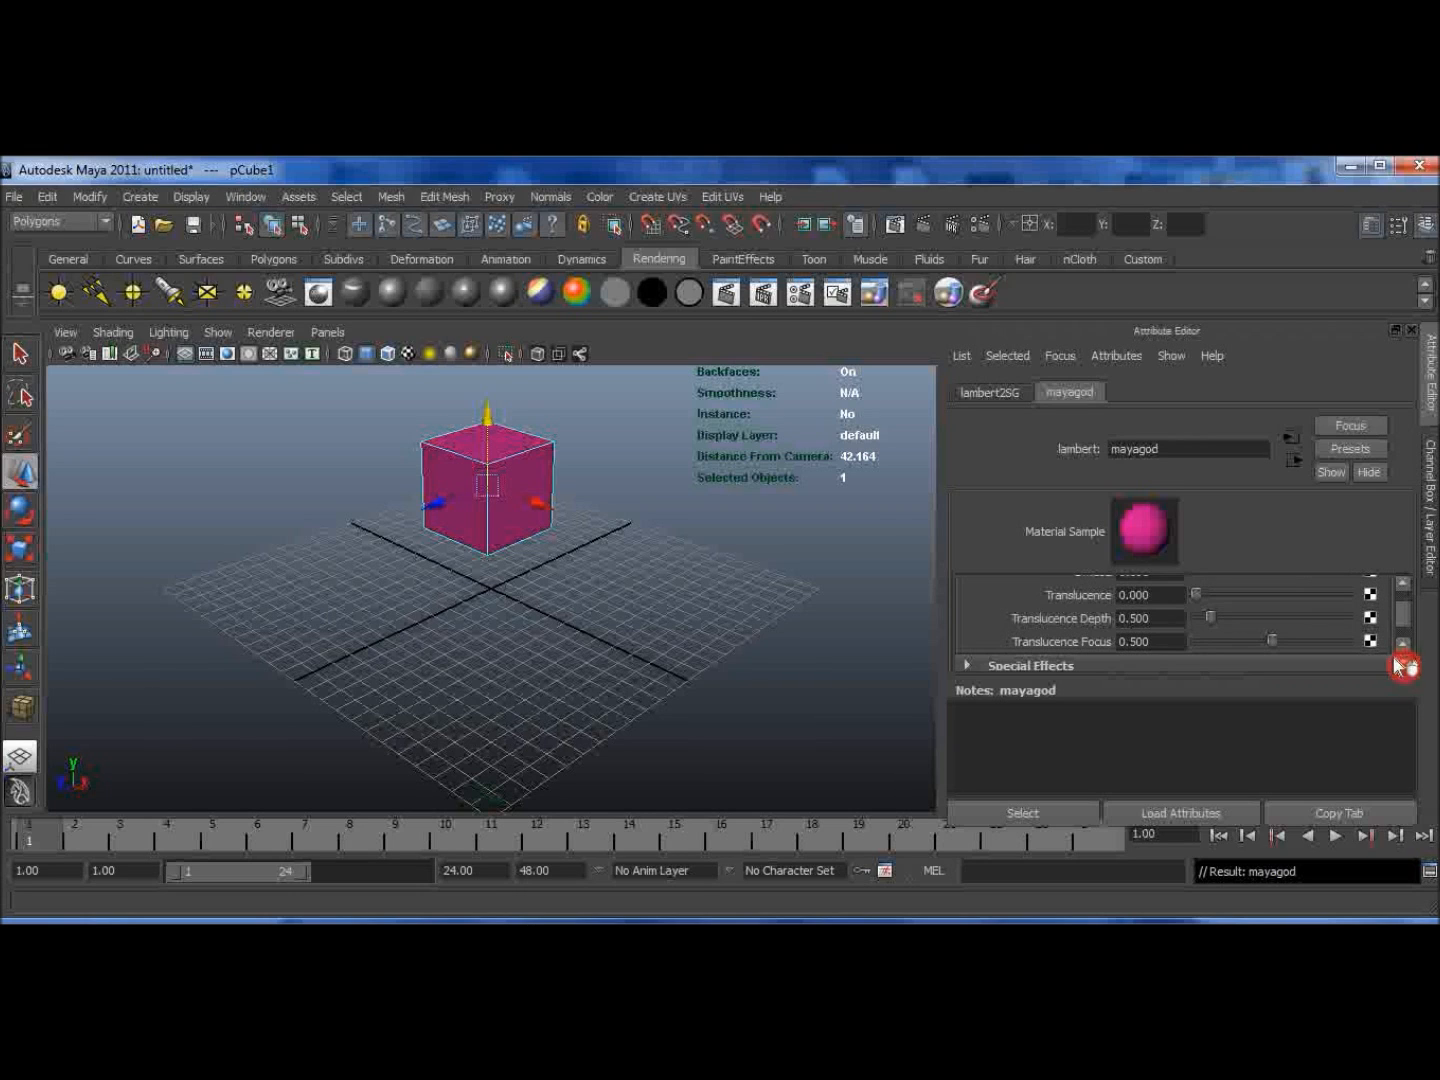
pyautogui.click(1402, 662)
pyautogui.click(1403, 662)
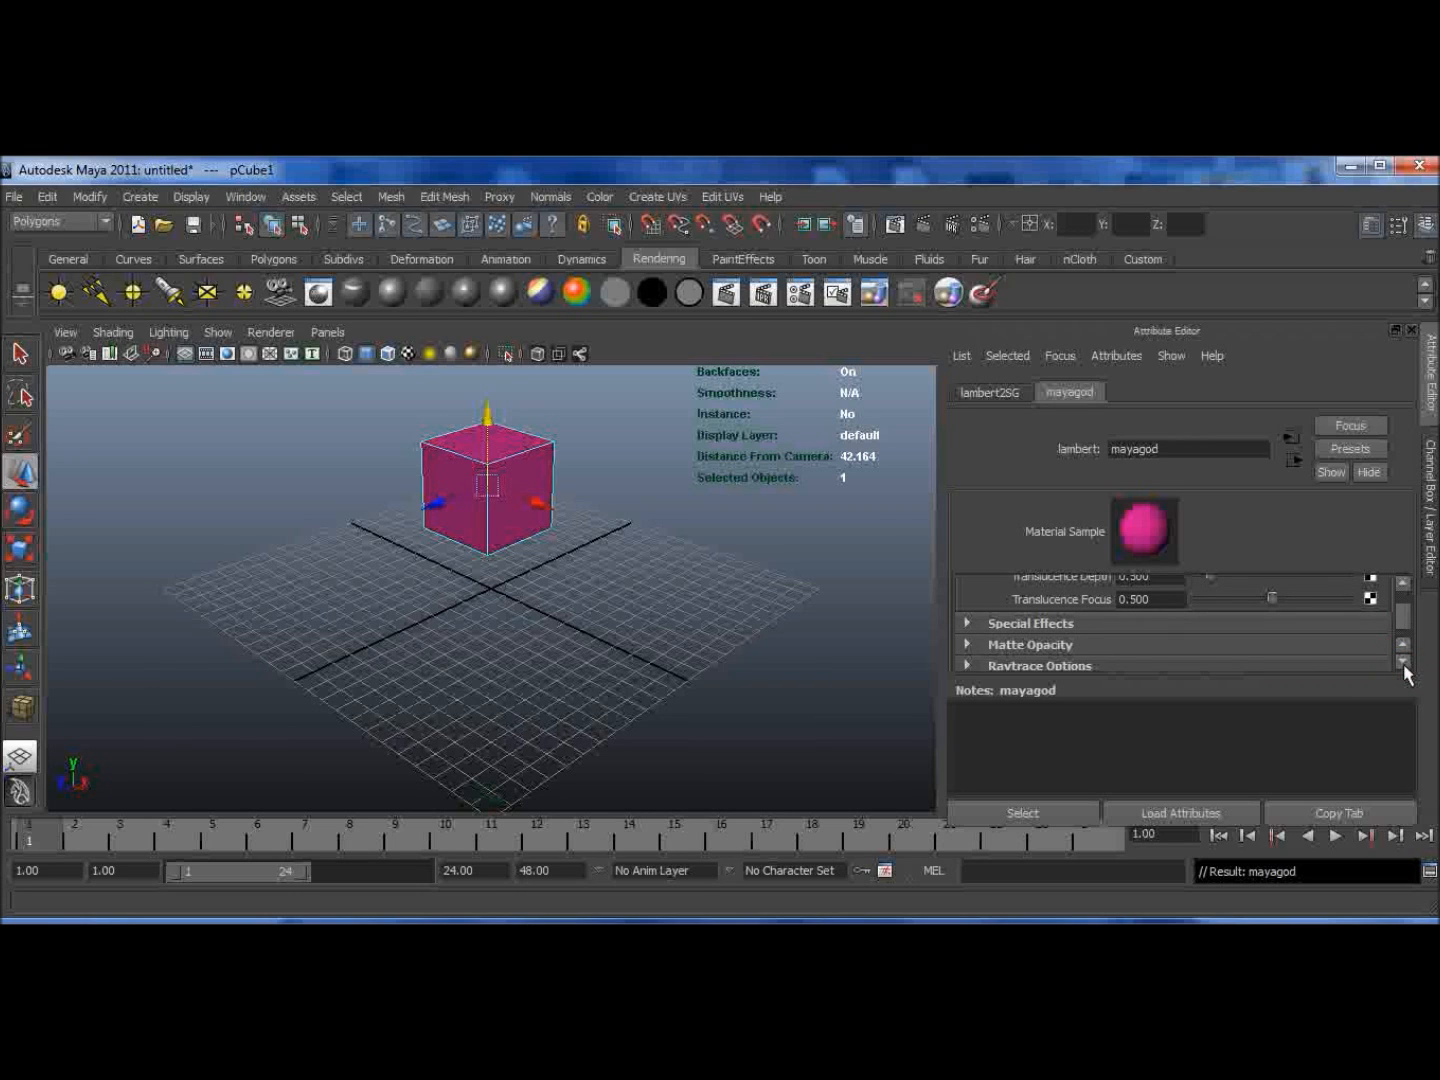
pyautogui.click(967, 622)
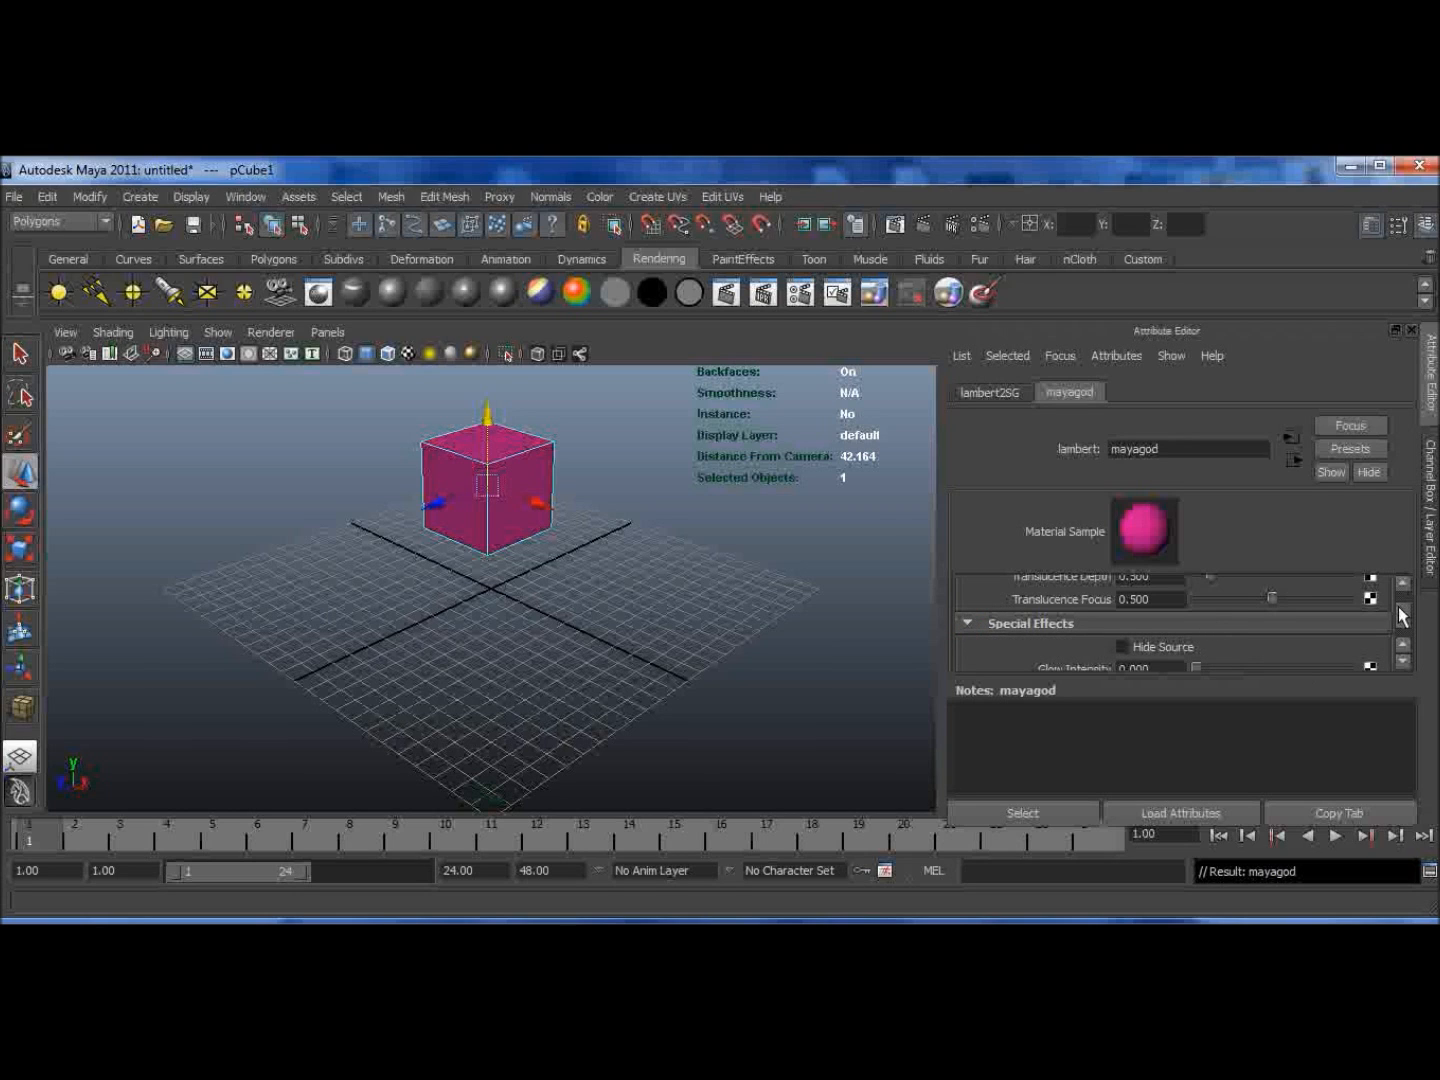
pyautogui.moveTo(1403, 612); pyautogui.dragTo(1368, 592)
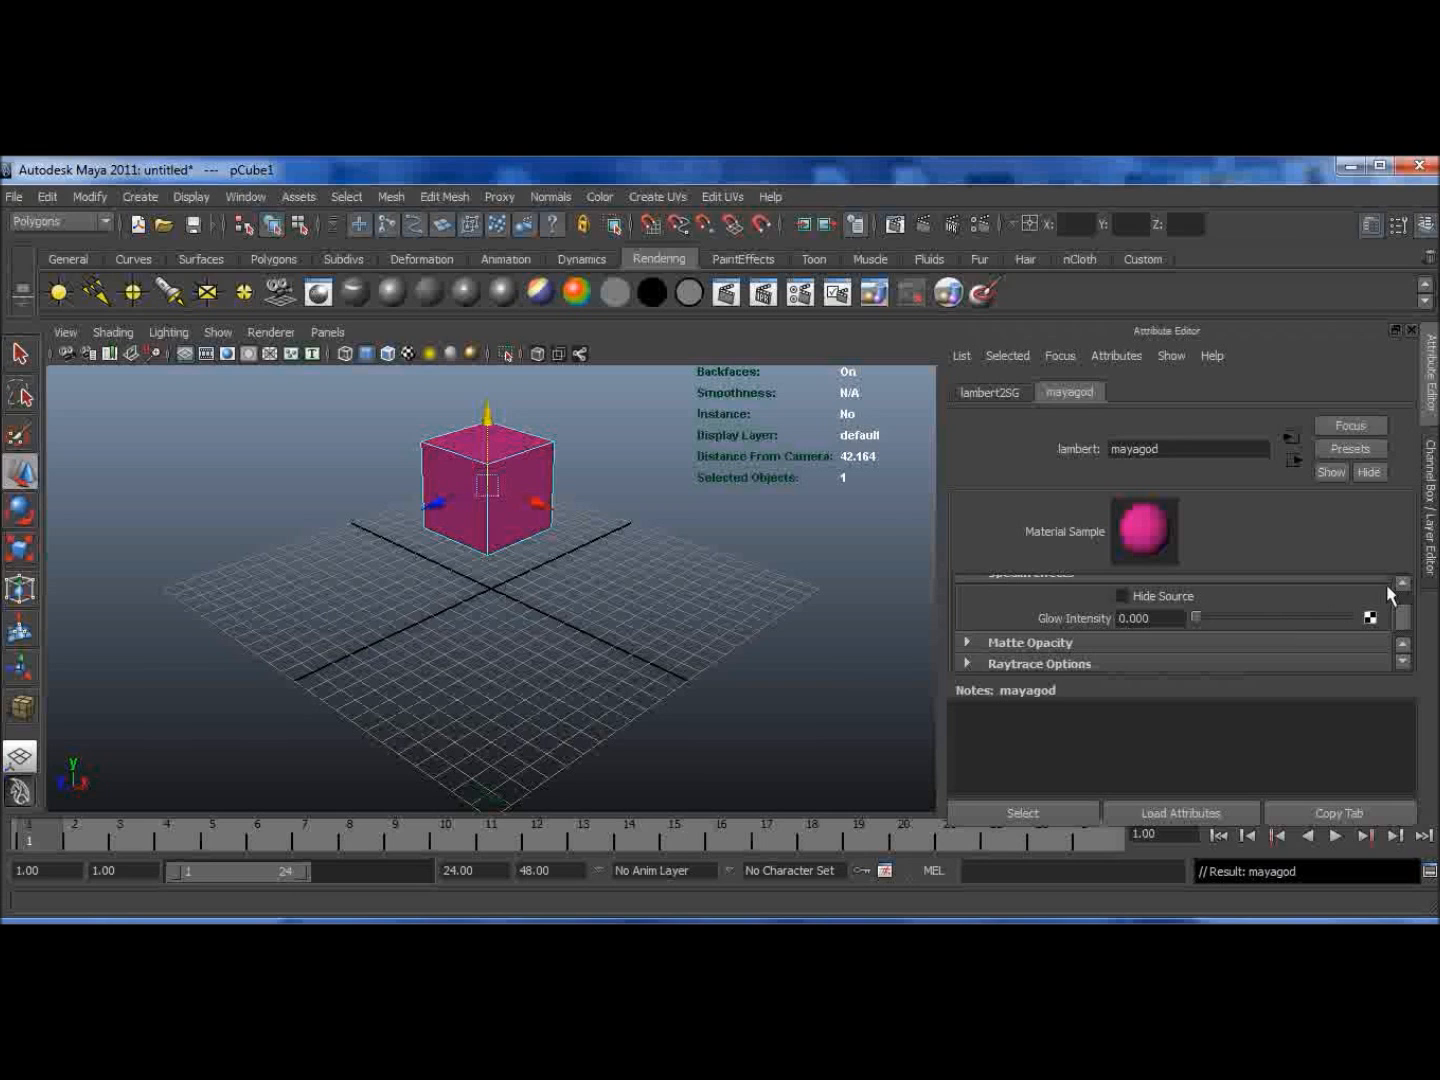
pyautogui.click(1403, 582)
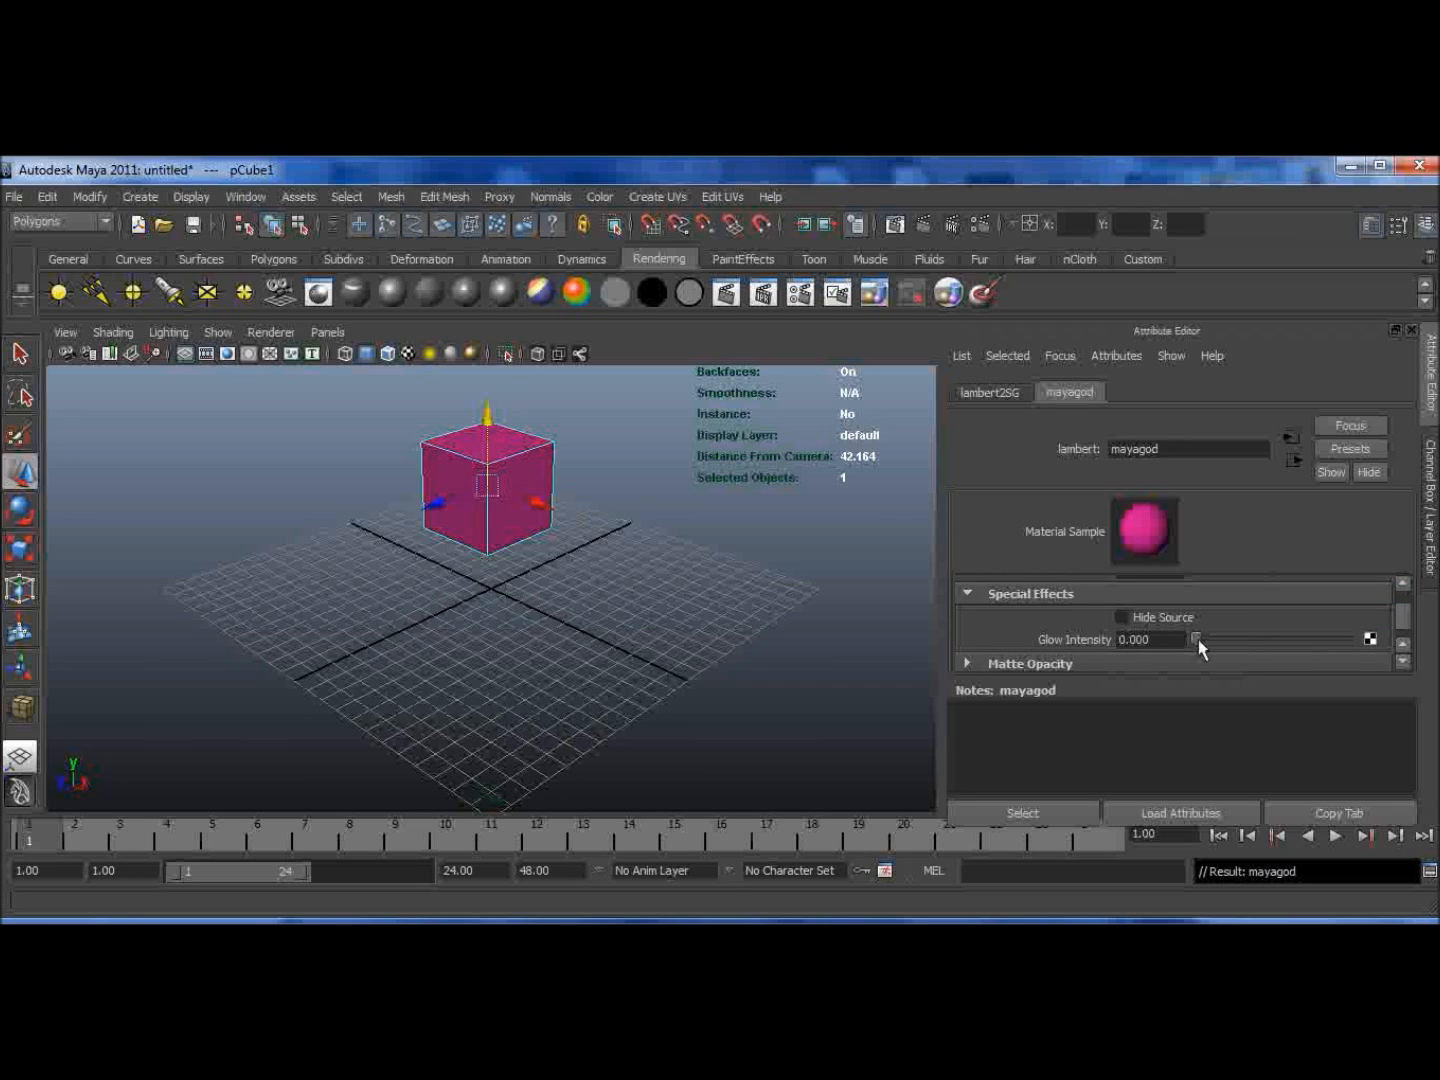
# Step: Set Glow Intensity to 0.4 and render an IPR preview of the frame
pyautogui.moveTo(1190, 636); pyautogui.dragTo(1257, 641)
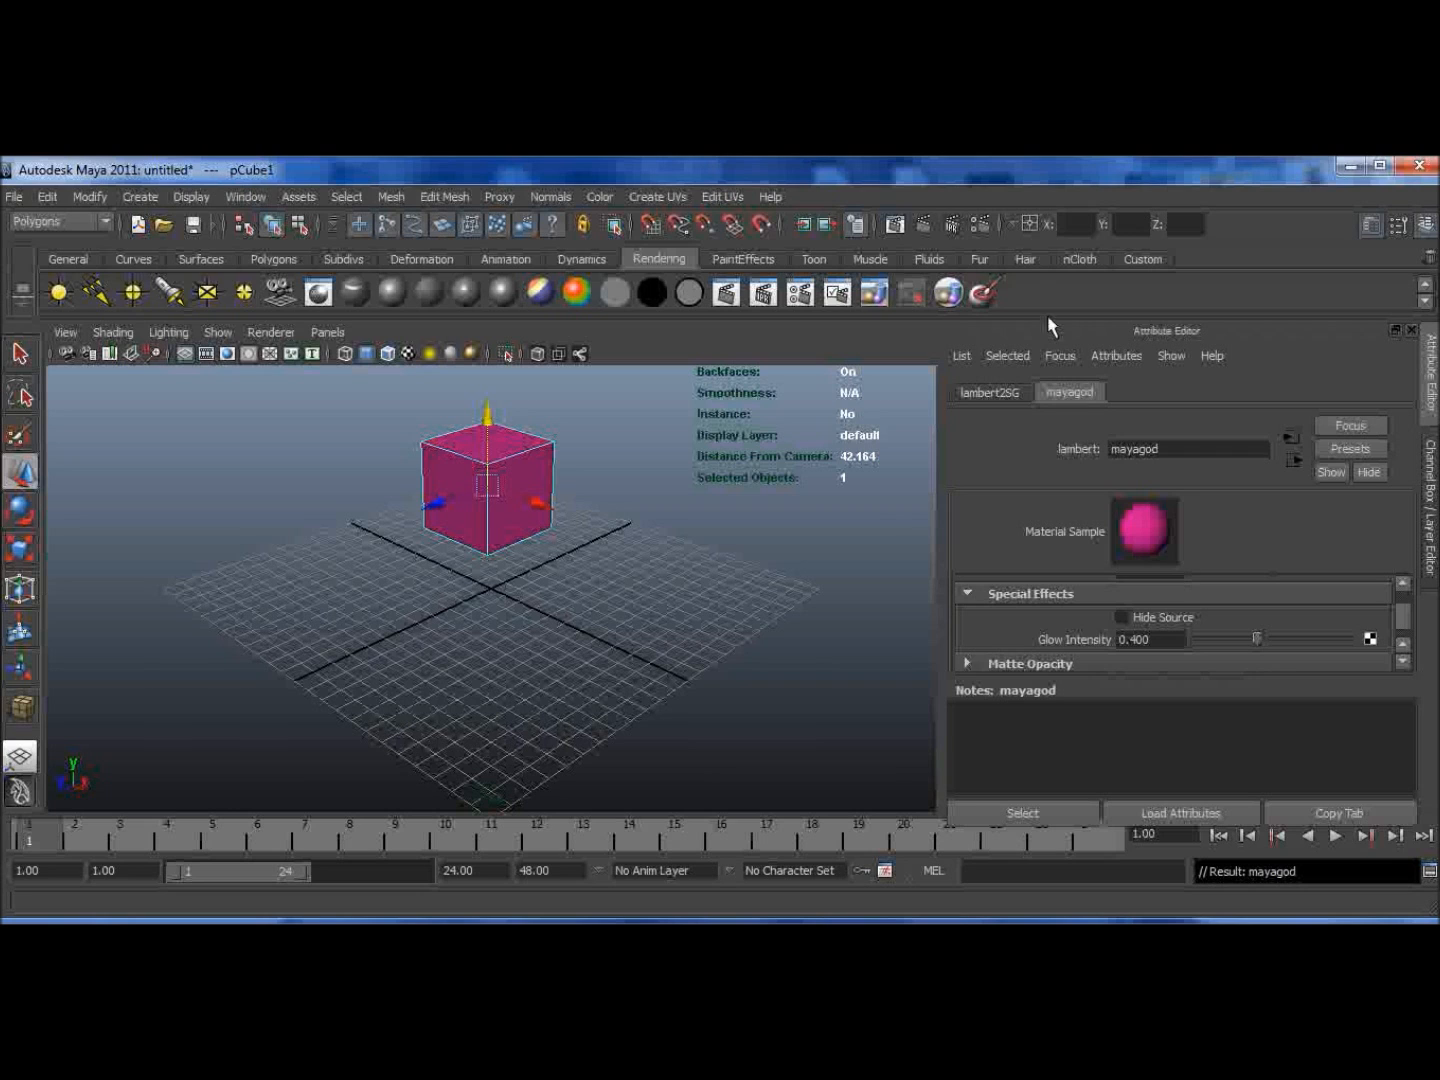
pyautogui.click(928, 234)
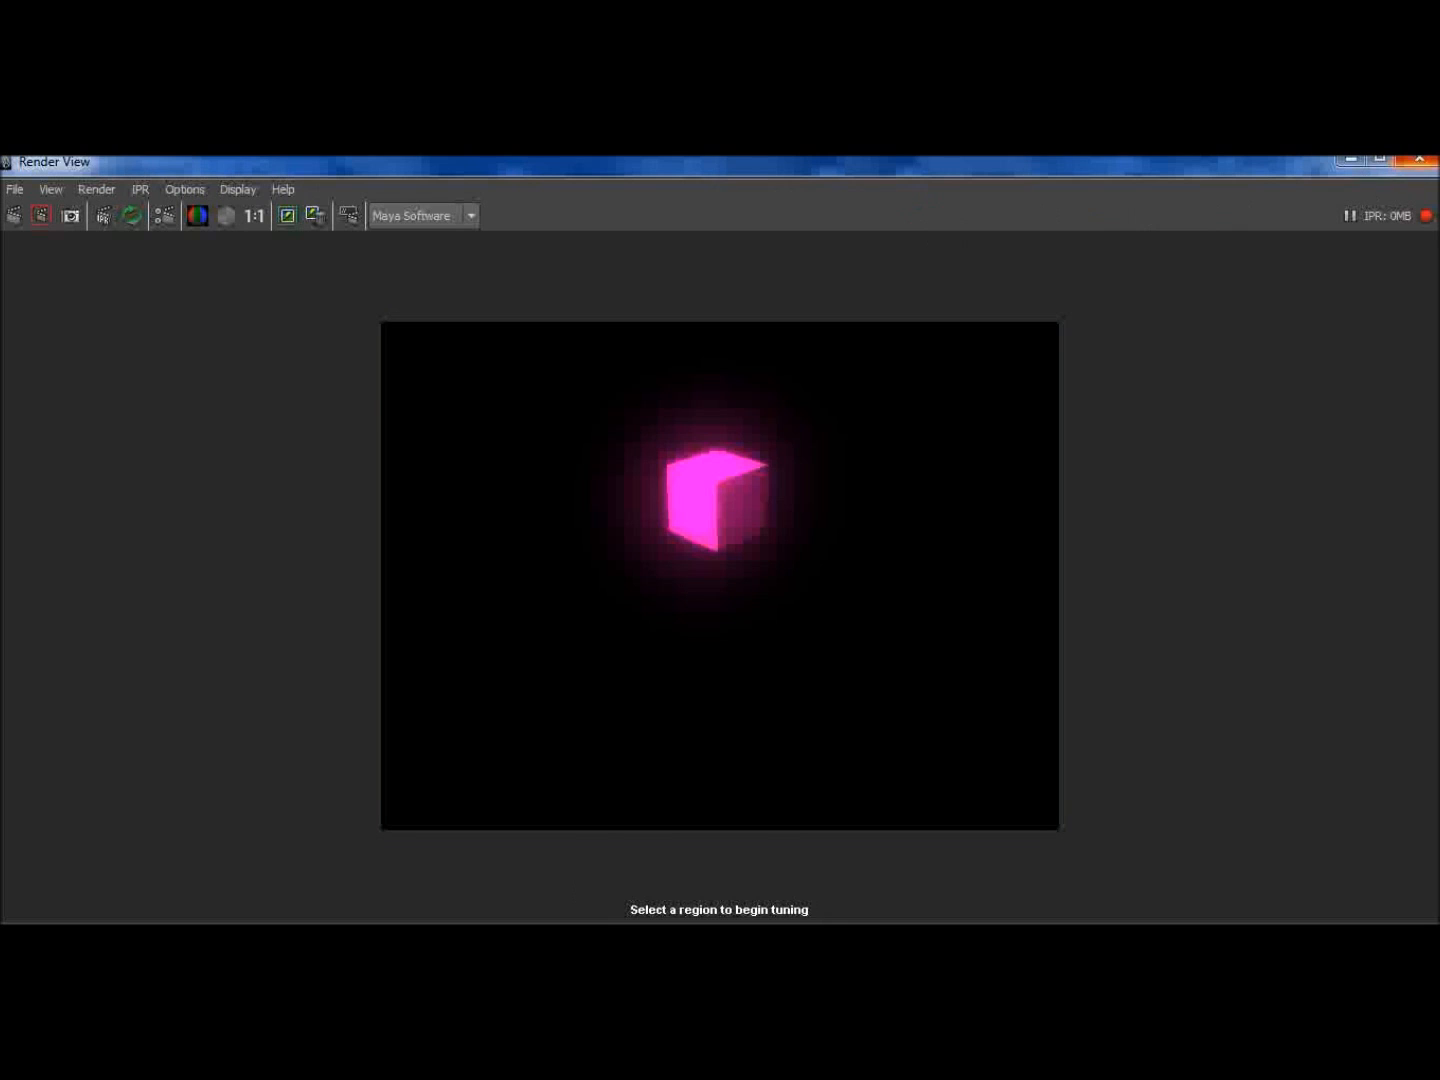
pyautogui.click(1419, 159)
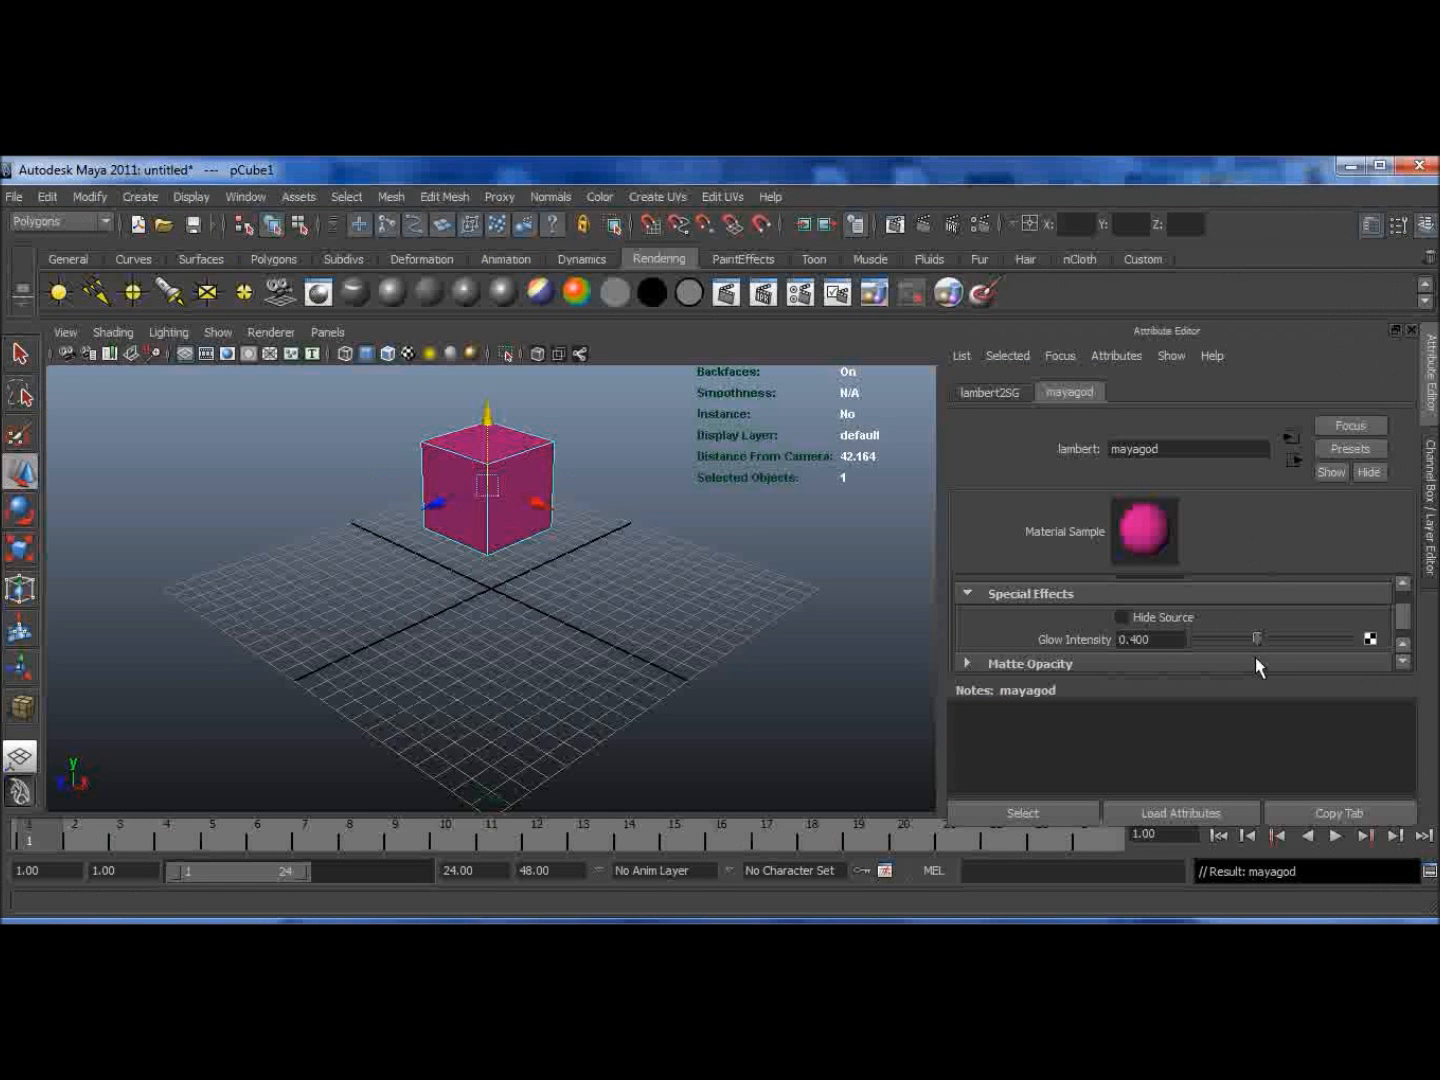
# Step: Raise the Glow Intensity to 1.0 and render the frame to check the glow
pyautogui.moveTo(1256, 641); pyautogui.dragTo(1348, 638)
pyautogui.click(913, 221)
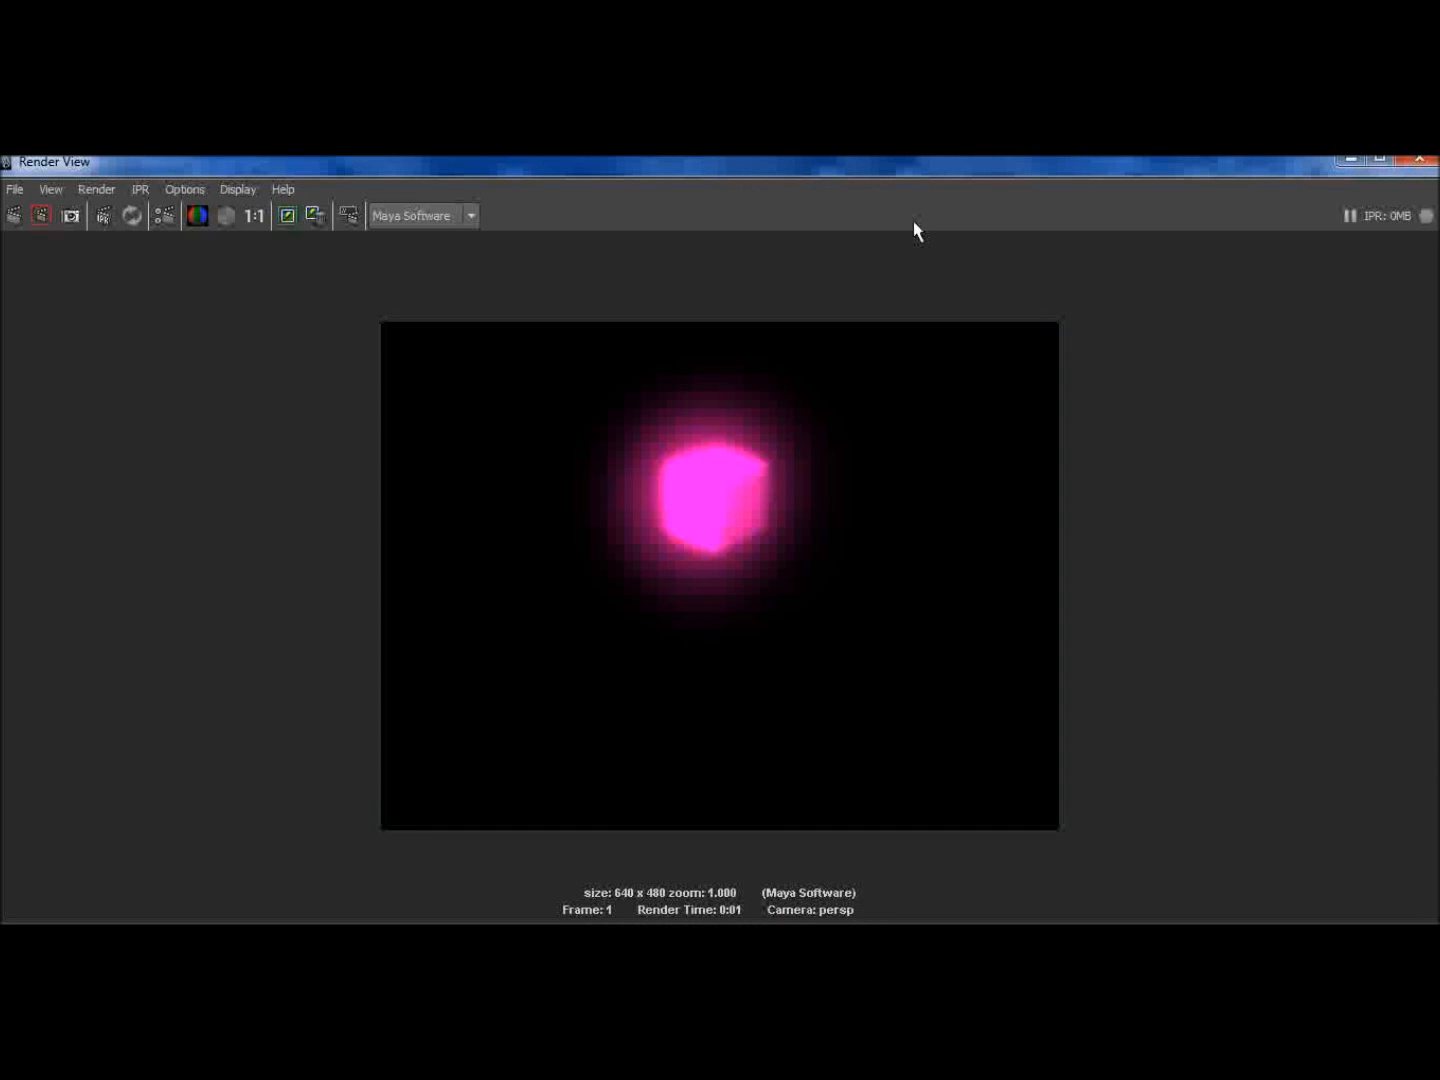
pyautogui.click(1428, 162)
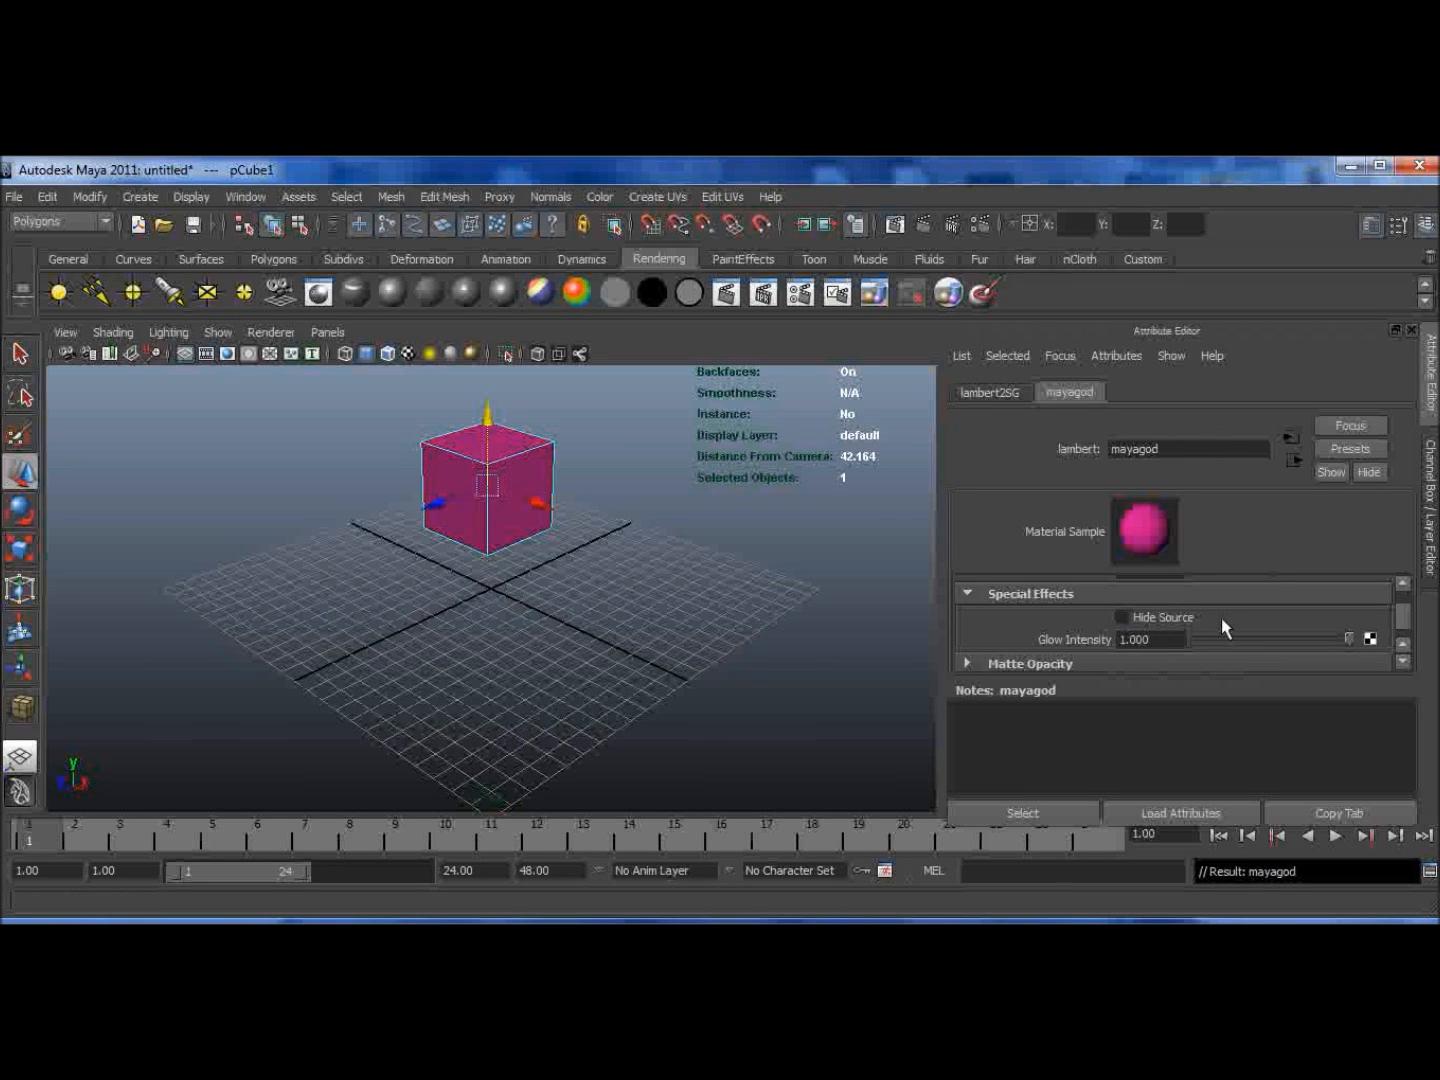
# Step: Enable Hide Source in the material's Special Effects and render the frame
pyautogui.click(1121, 616)
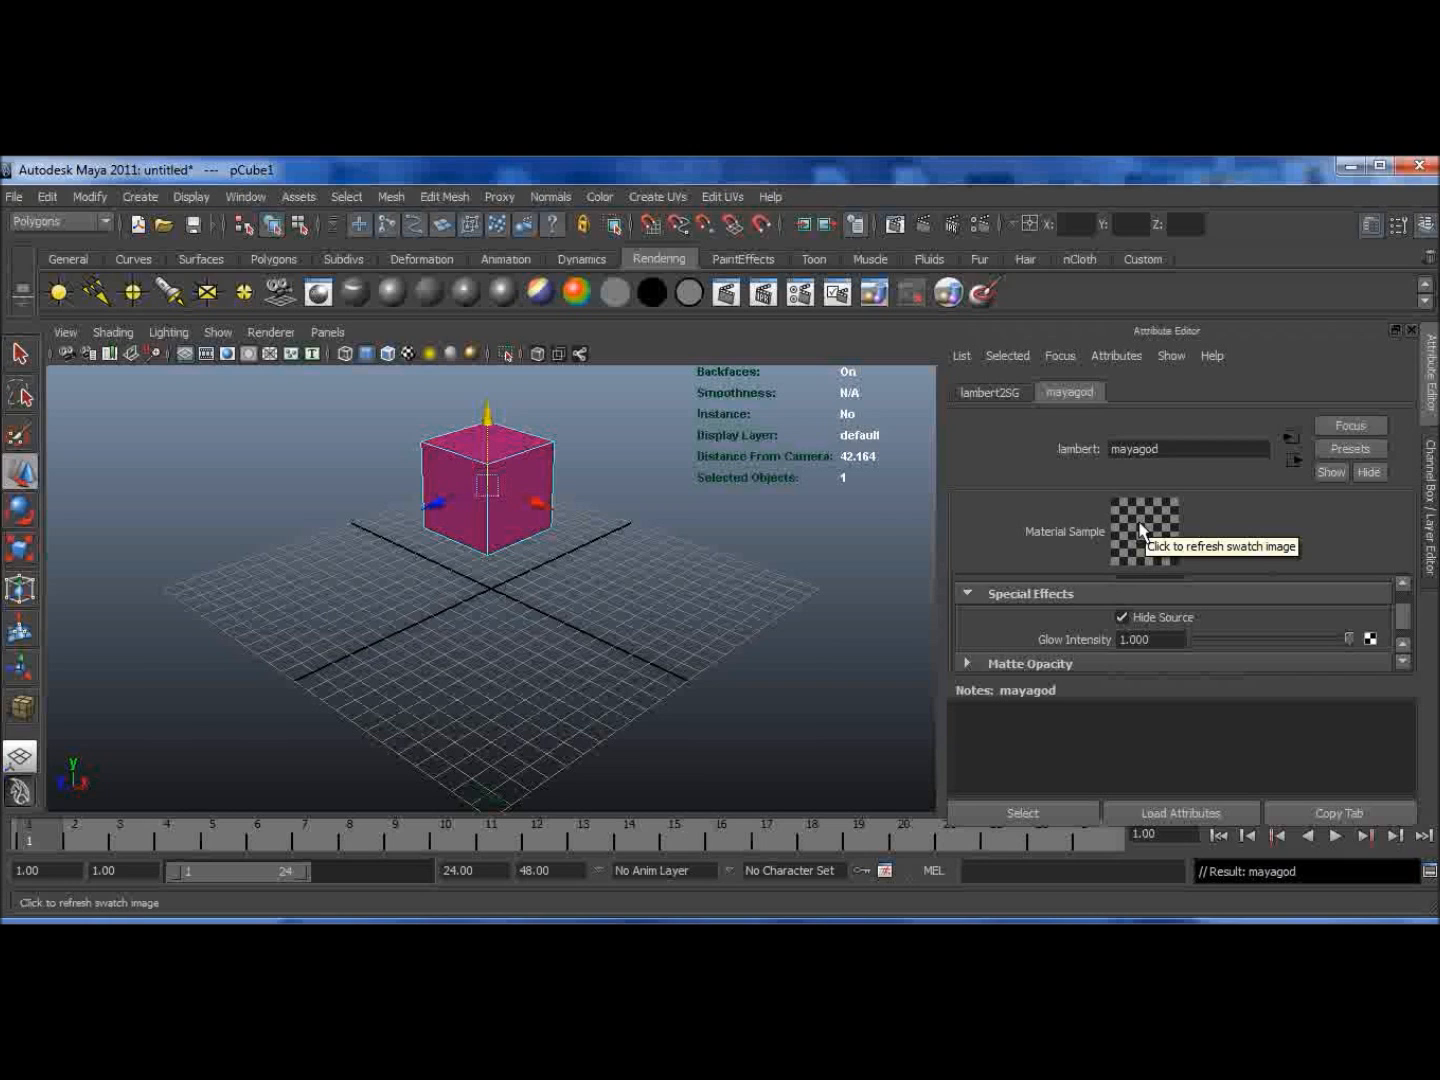
pyautogui.click(923, 228)
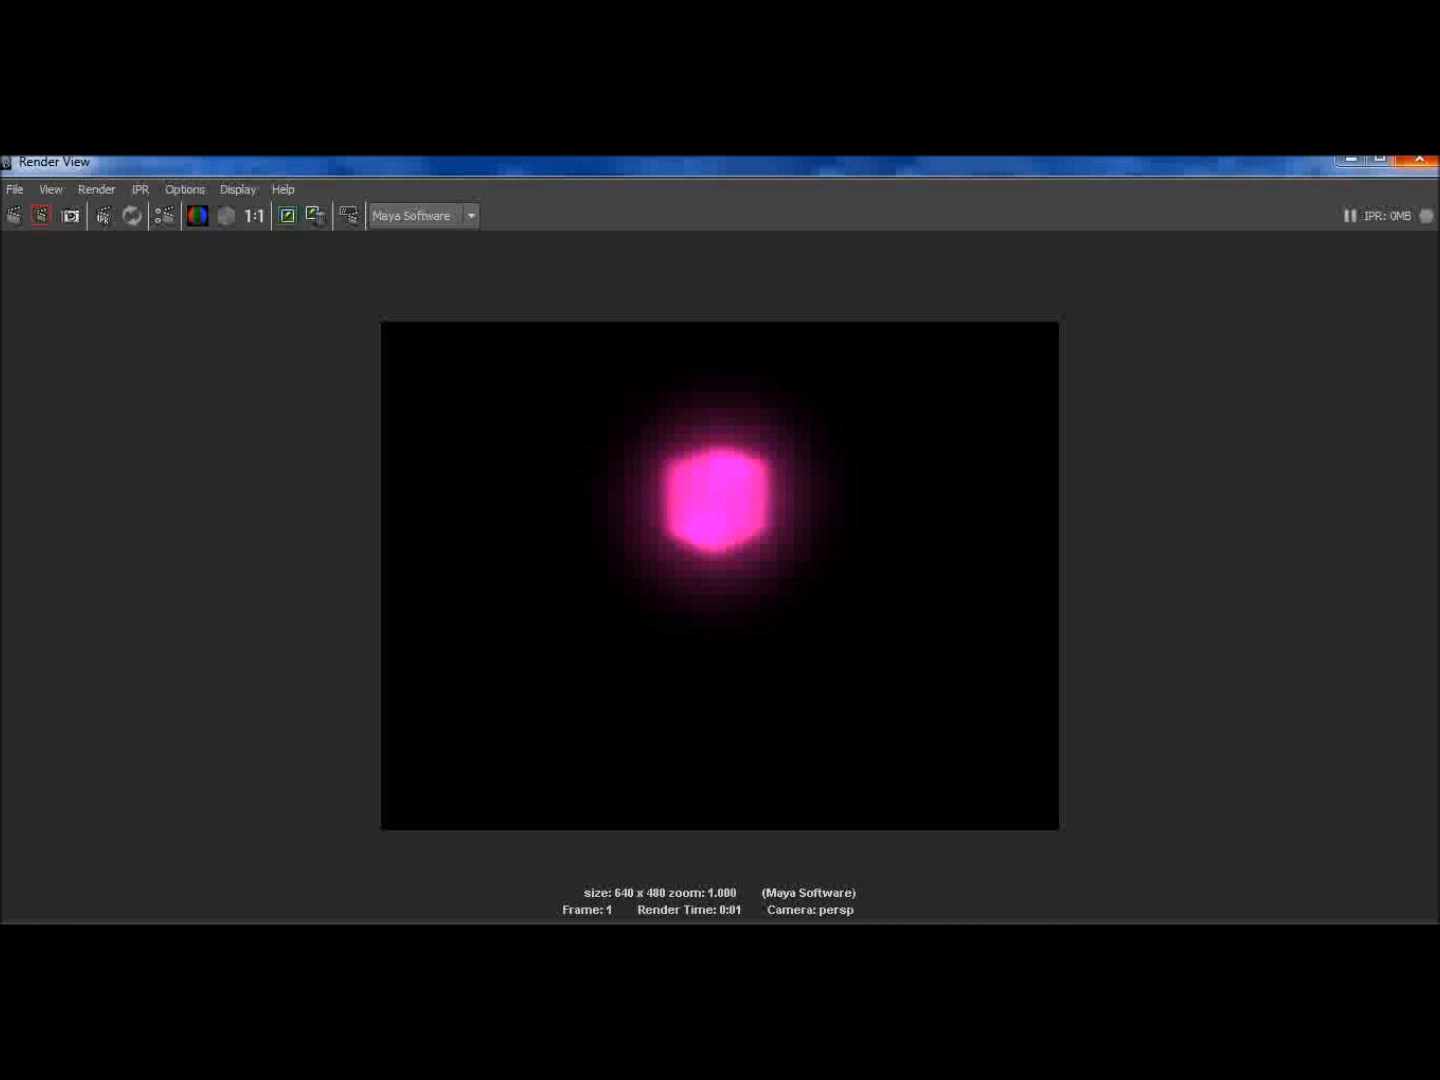
pyautogui.click(1418, 159)
# Step: Turn Hide Source off and map a Marble 3D texture to the material's Color
pyautogui.click(1119, 619)
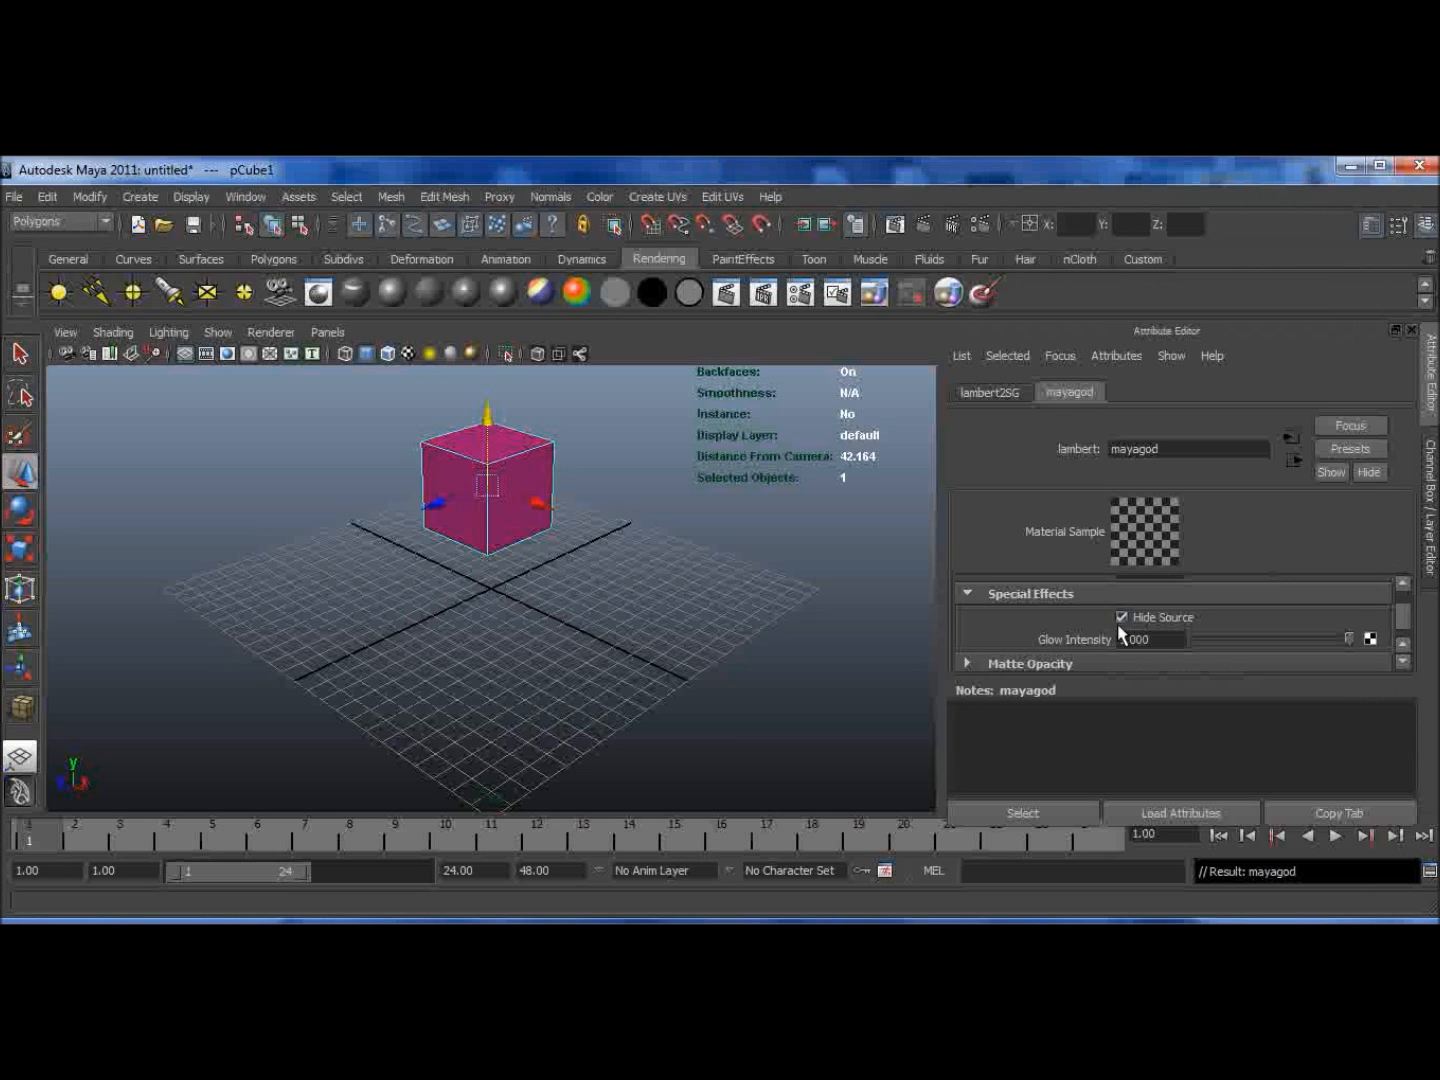
pyautogui.scroll(10, 1398, 614)
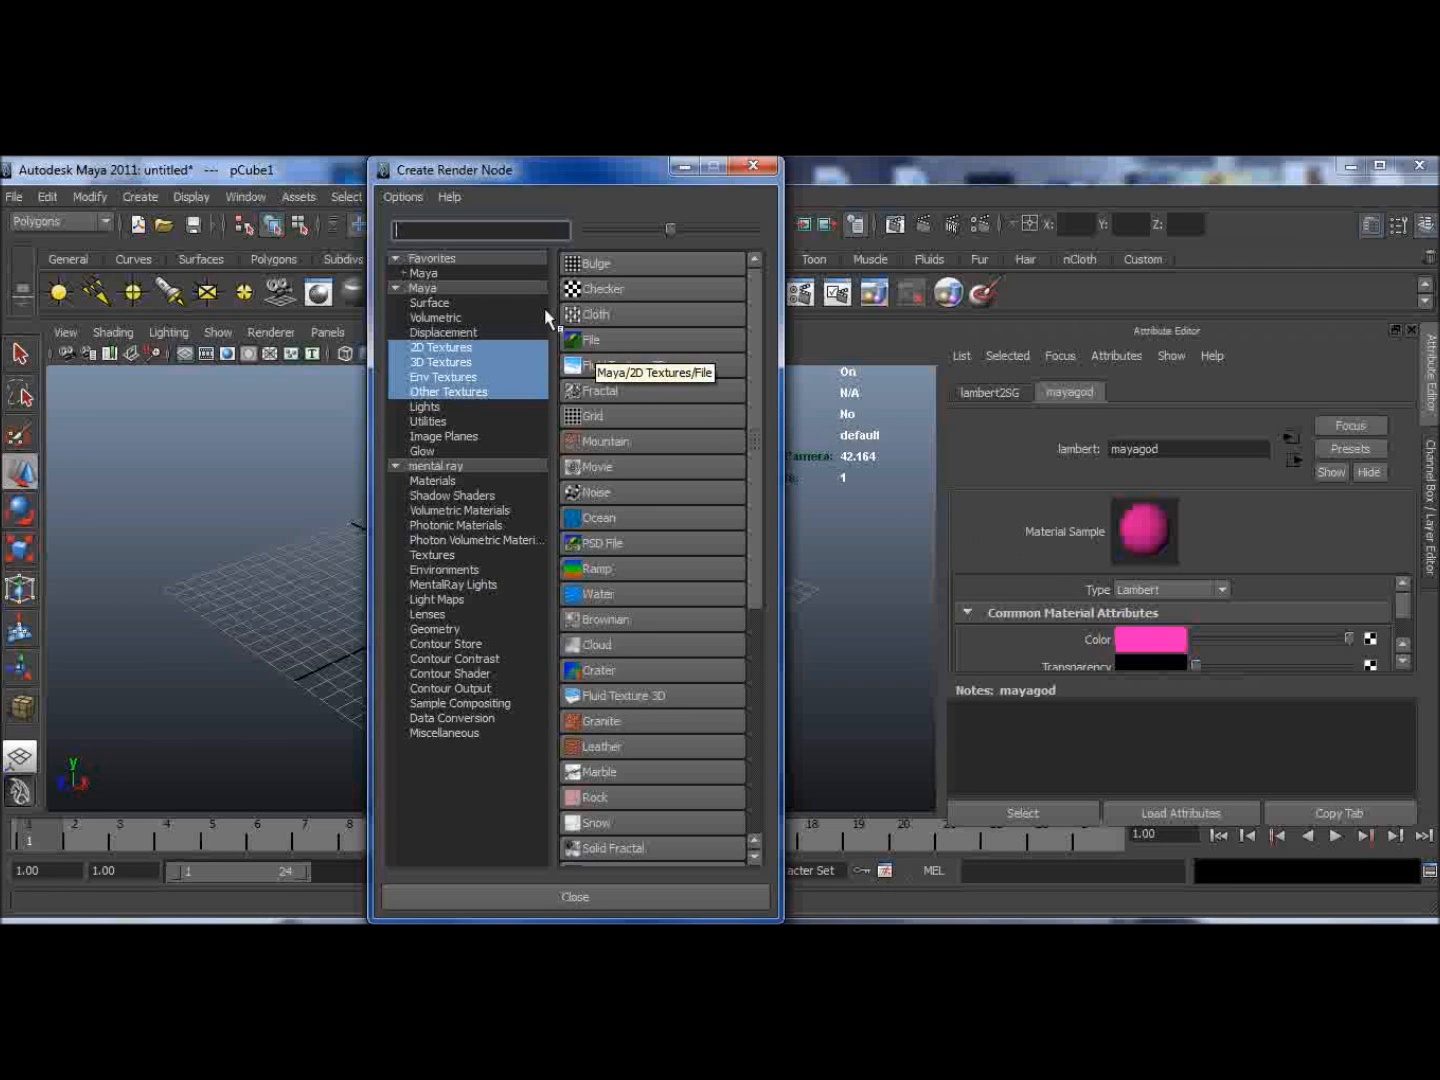
pyautogui.click(431, 349)
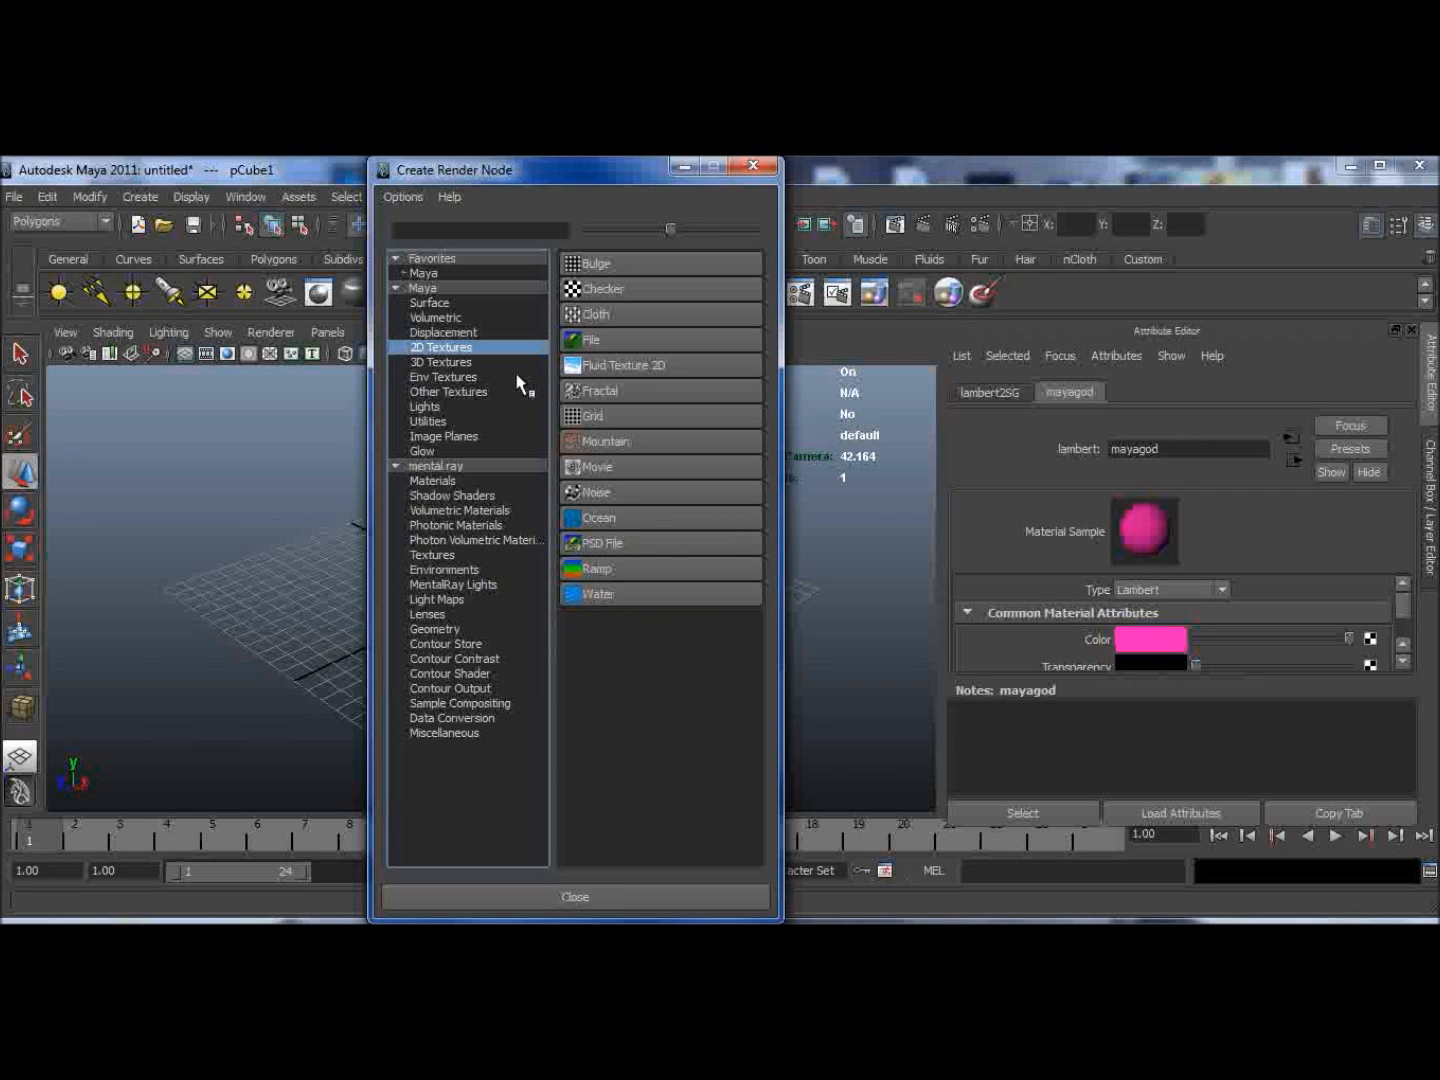
pyautogui.click(440, 362)
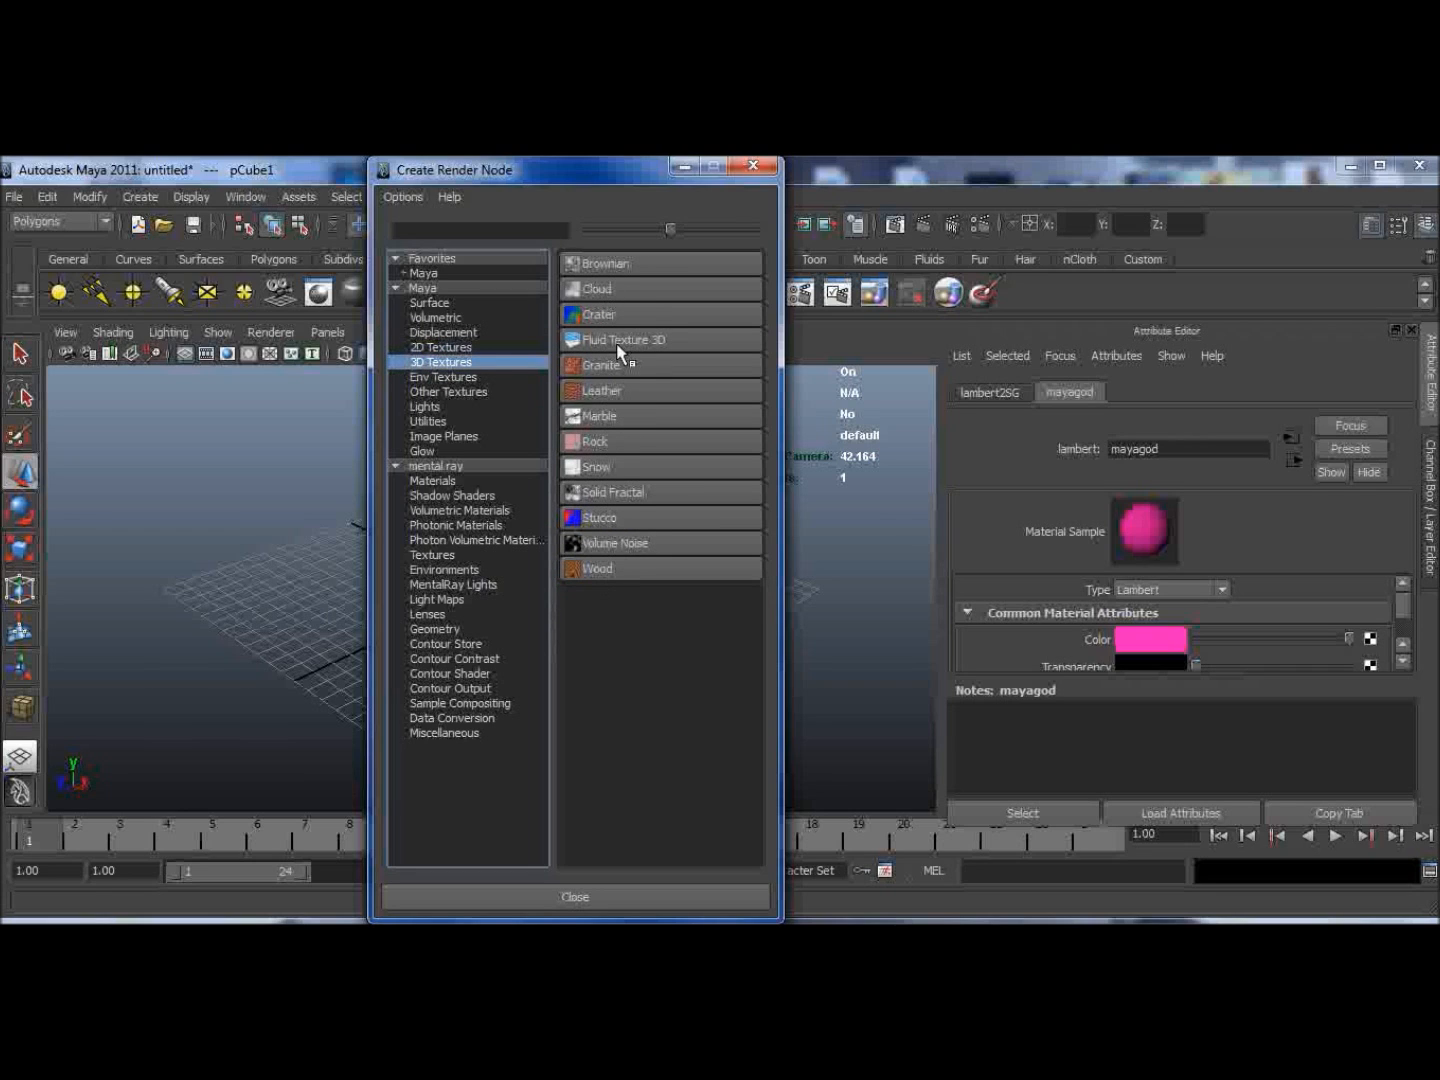
pyautogui.click(604, 424)
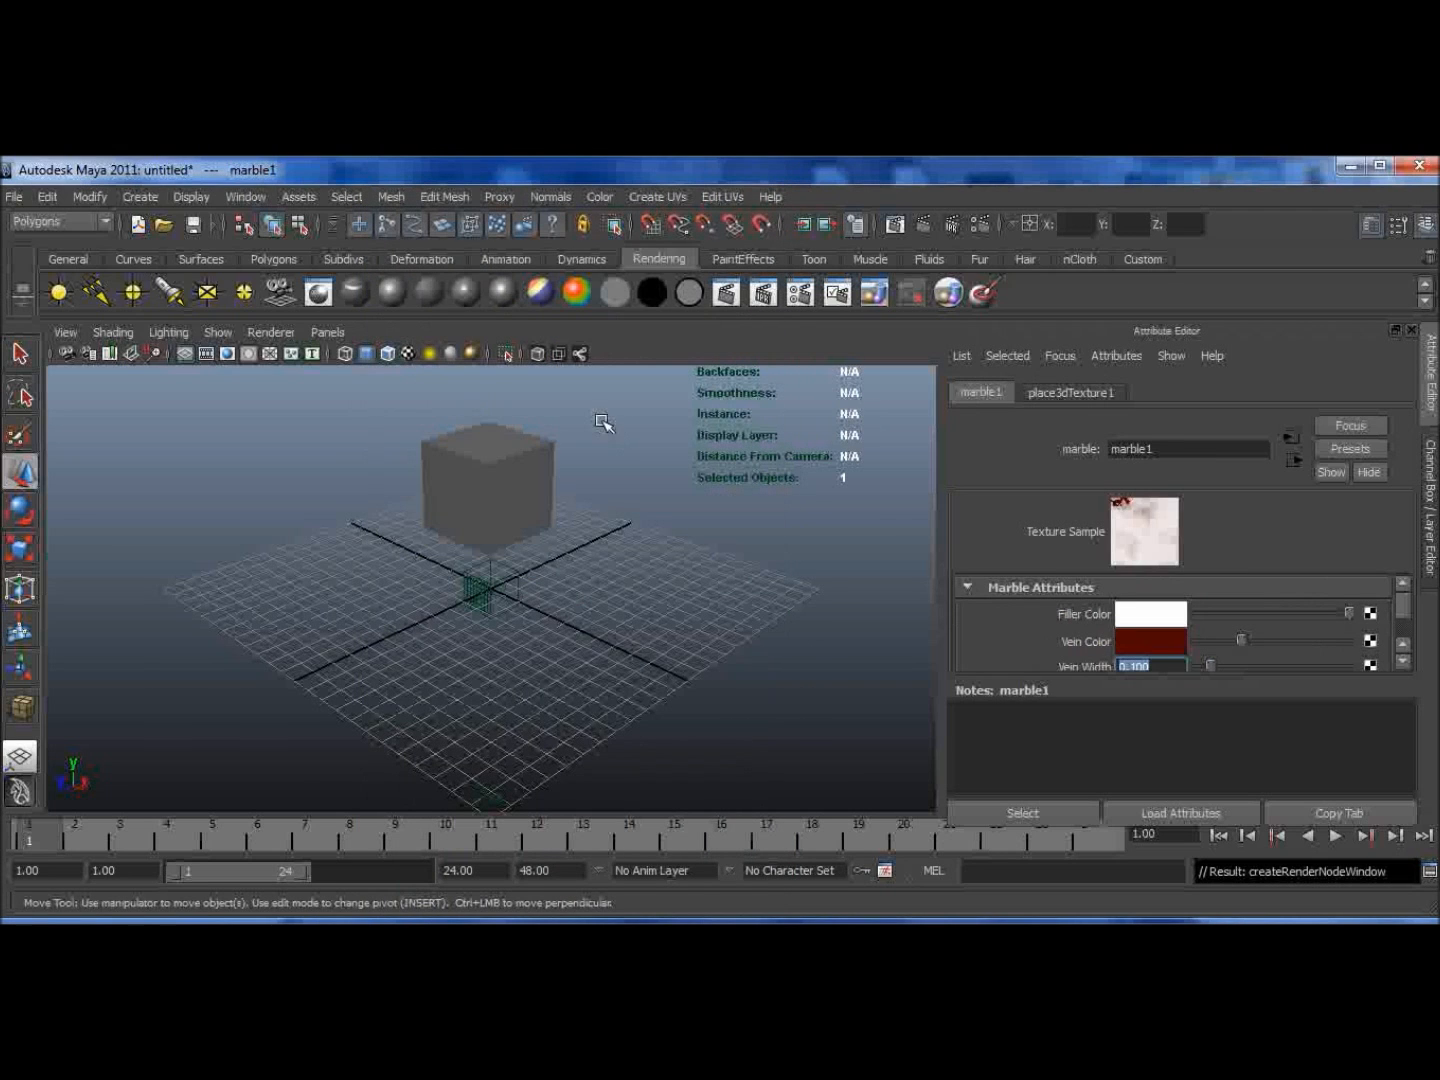
# Step: Select the cube, switch the viewport to textured display and render the frame to check the marble texture
pyautogui.click(466, 507)
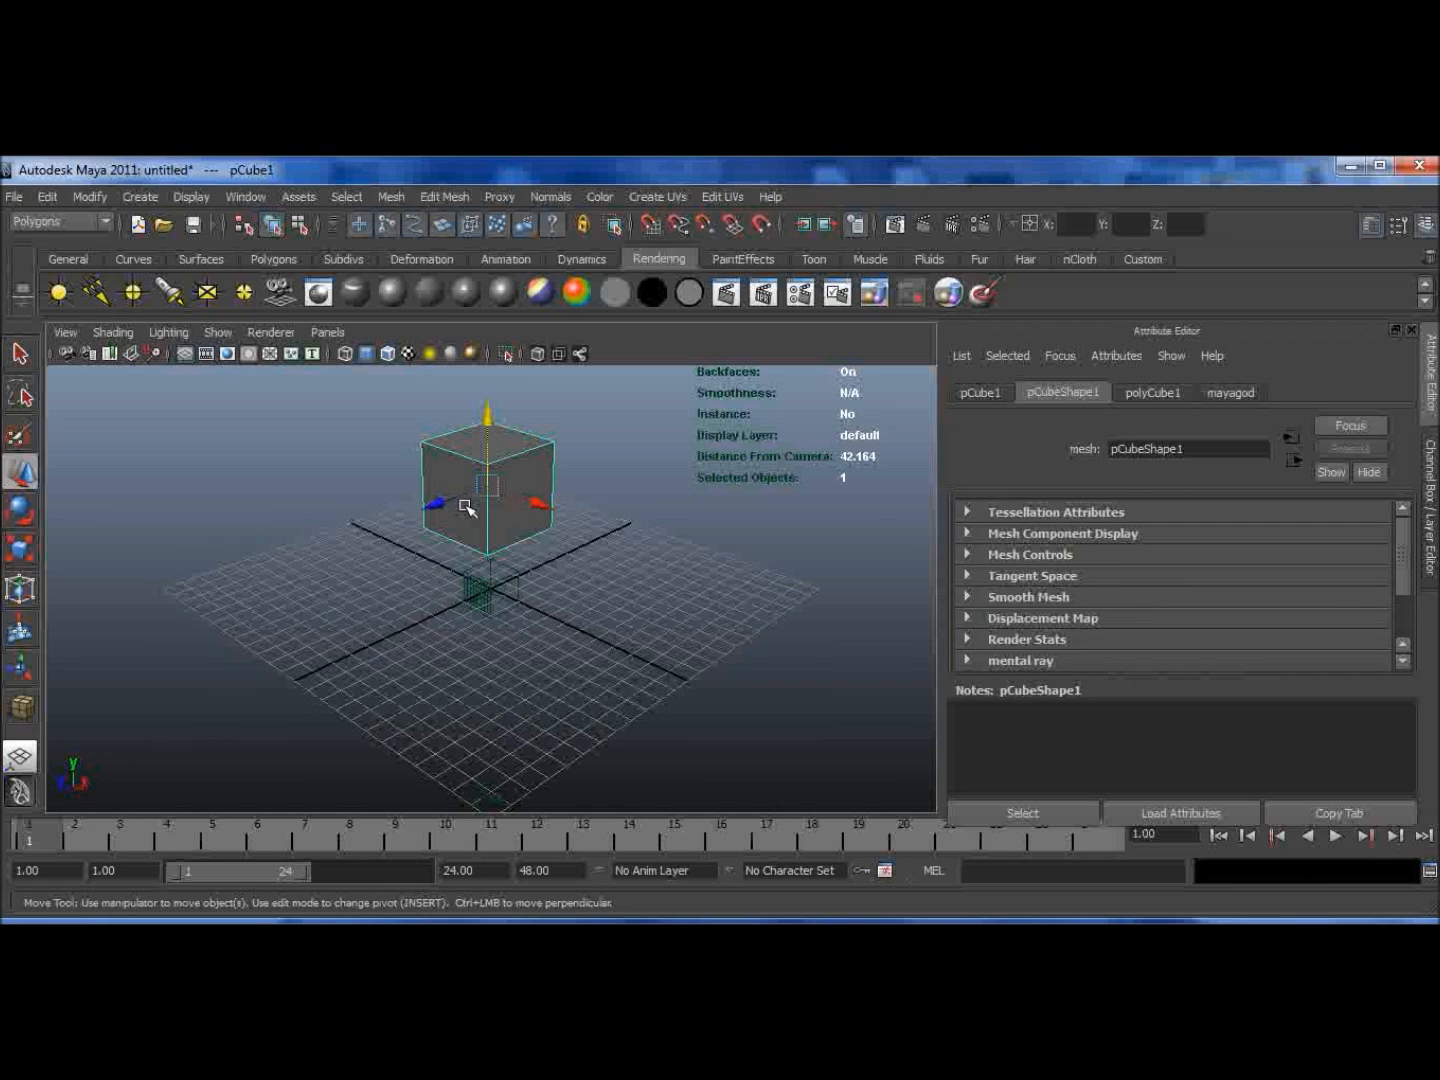
pyautogui.press('4')
pyautogui.press('5')
pyautogui.press('6')
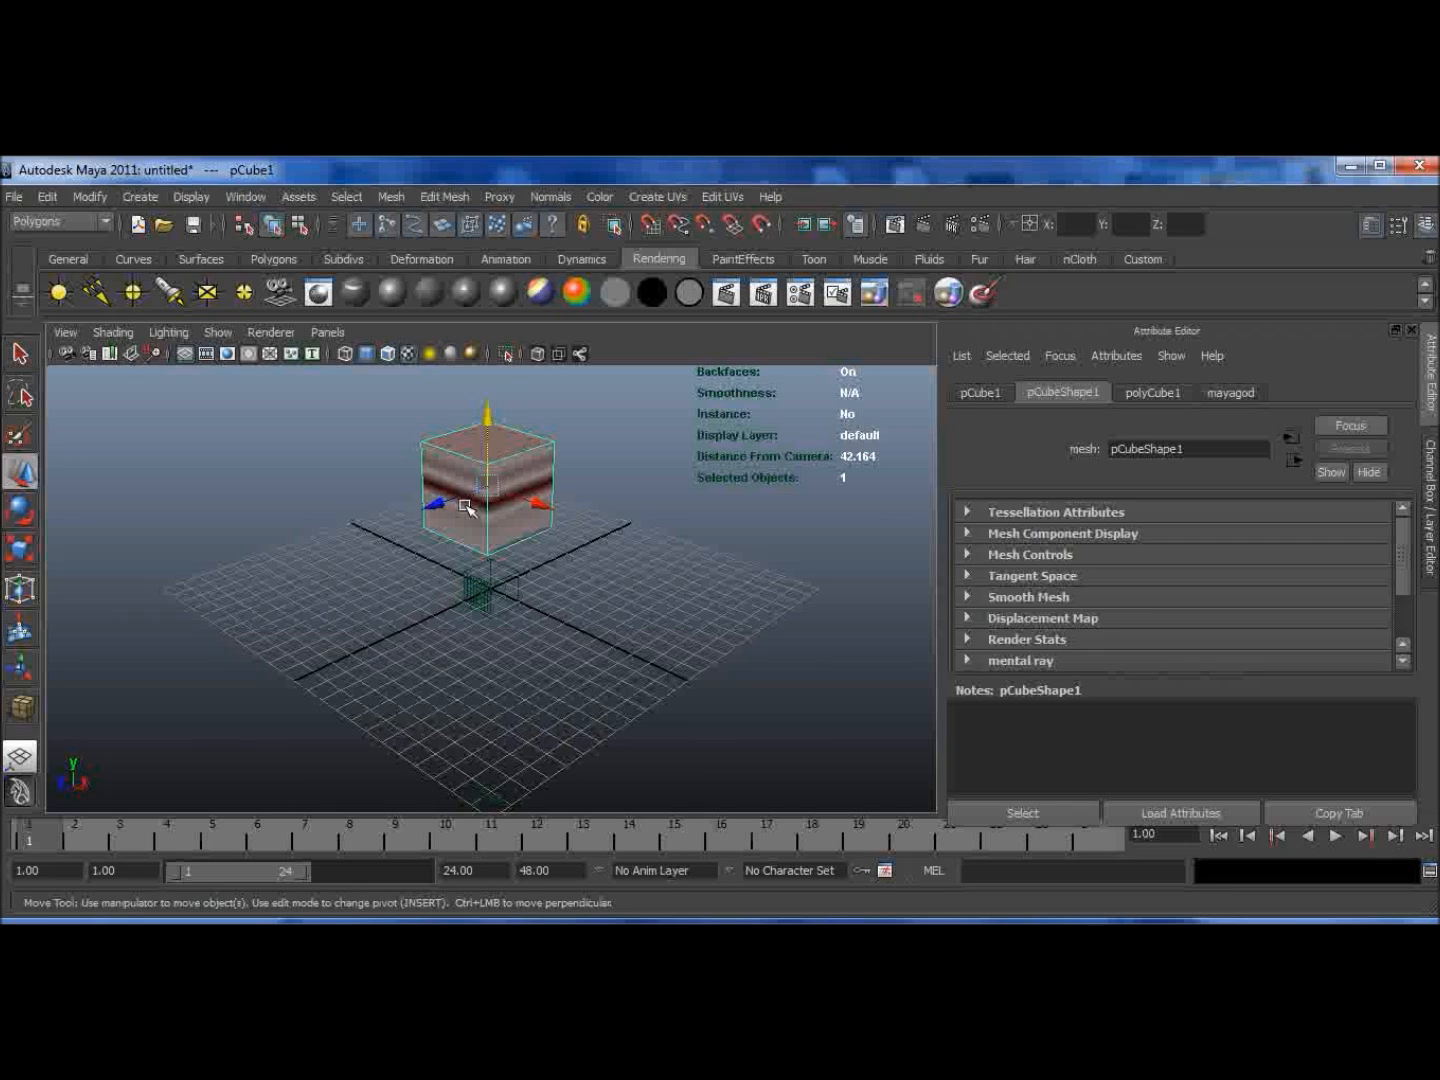
pyautogui.click(922, 222)
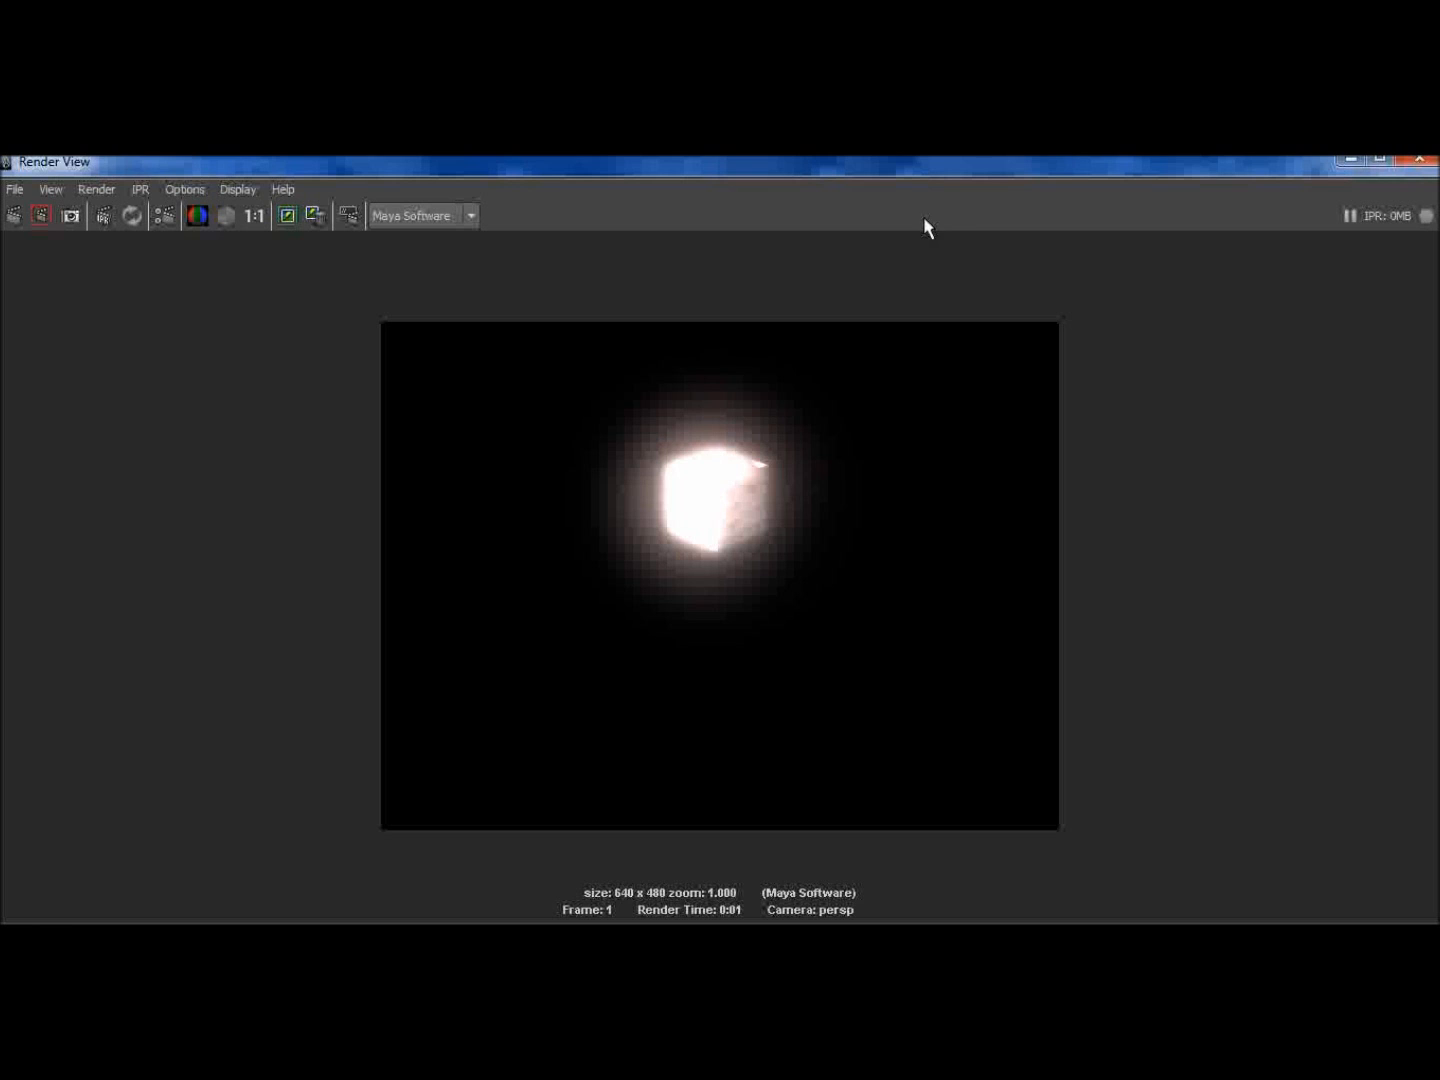
pyautogui.click(1424, 162)
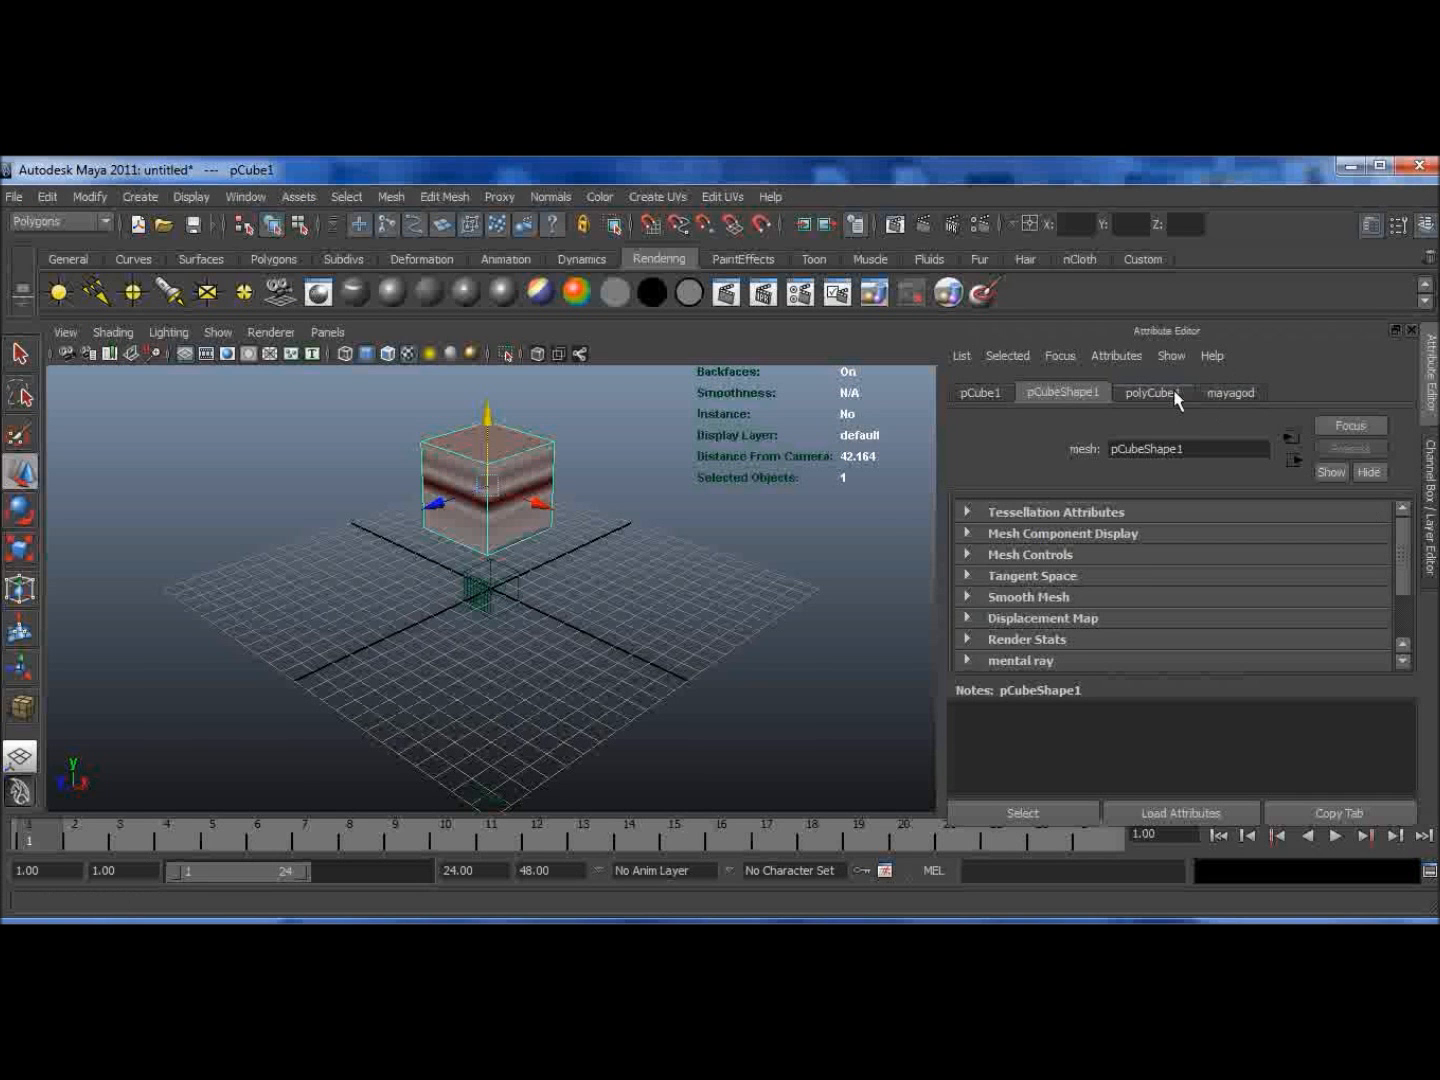
# Step: Set the mayagod material's Glow Intensity to 0.234 and render the frame
pyautogui.click(1201, 395)
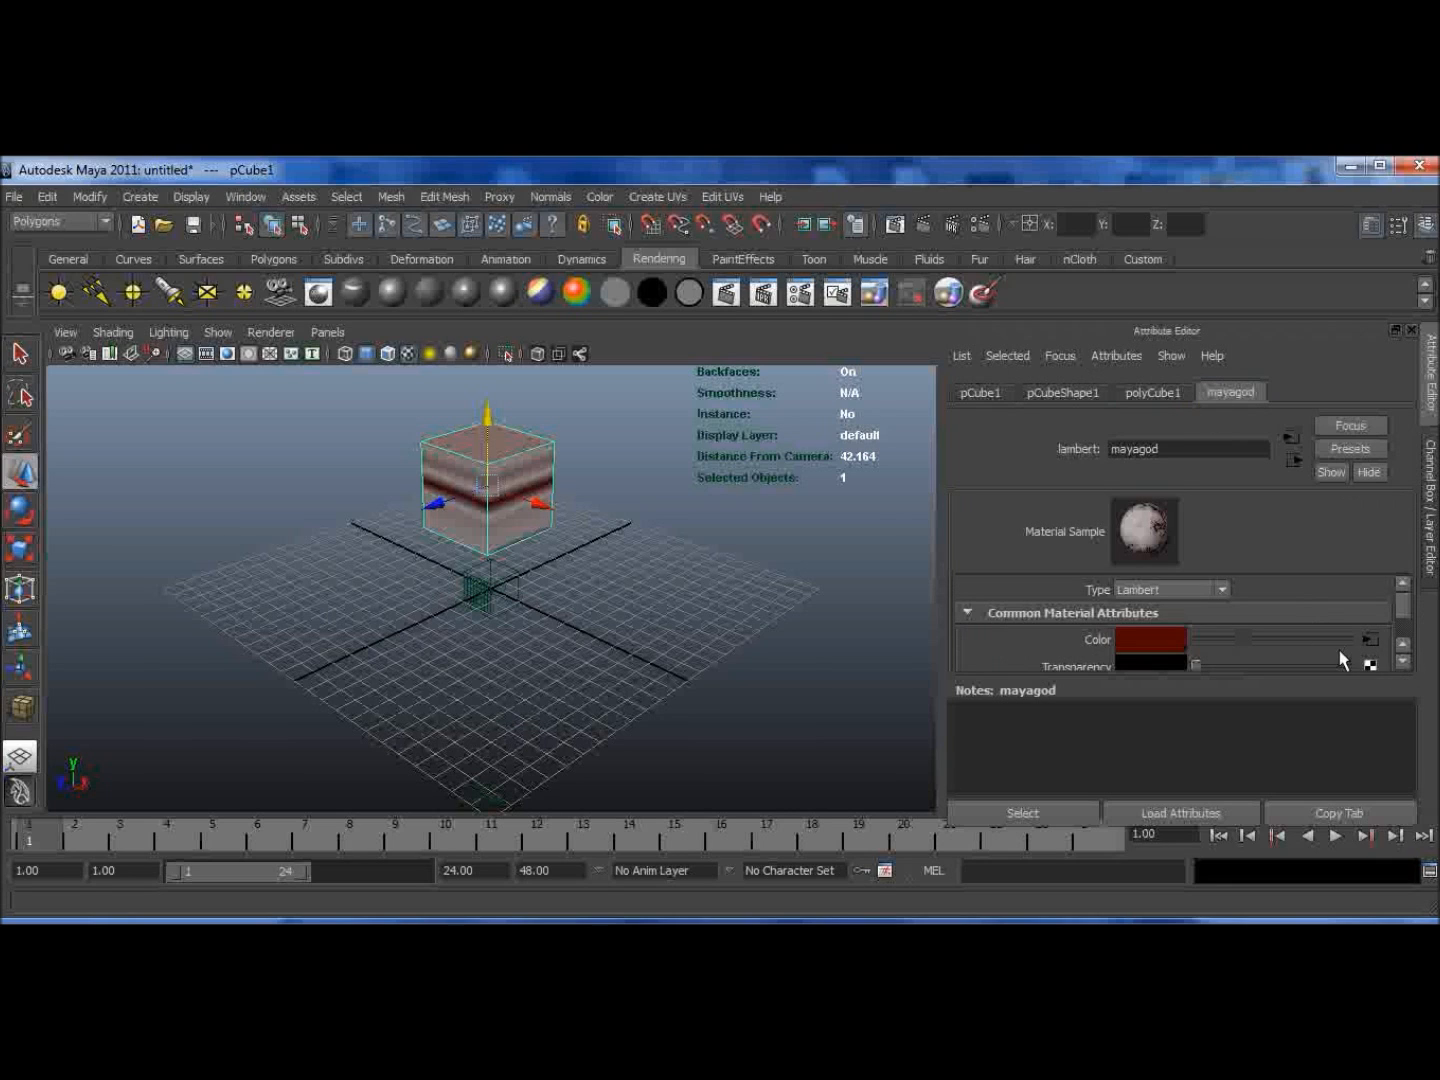
pyautogui.click(1402, 661)
pyautogui.click(1402, 662)
pyautogui.click(1400, 662)
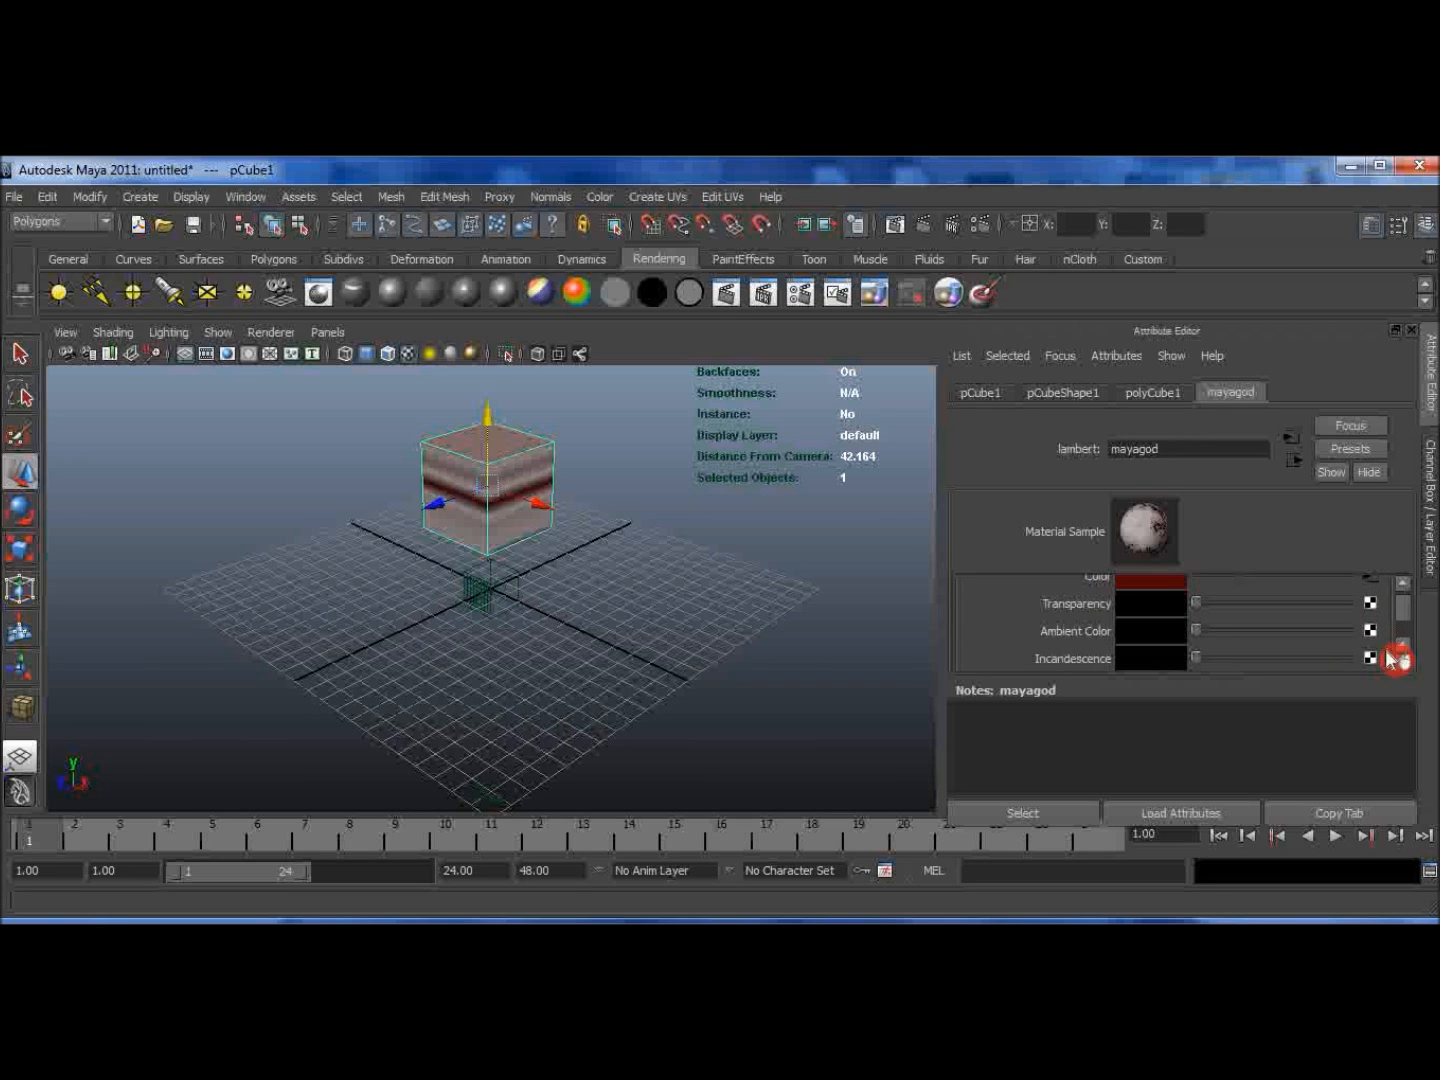
pyautogui.click(1401, 662)
pyautogui.click(1400, 662)
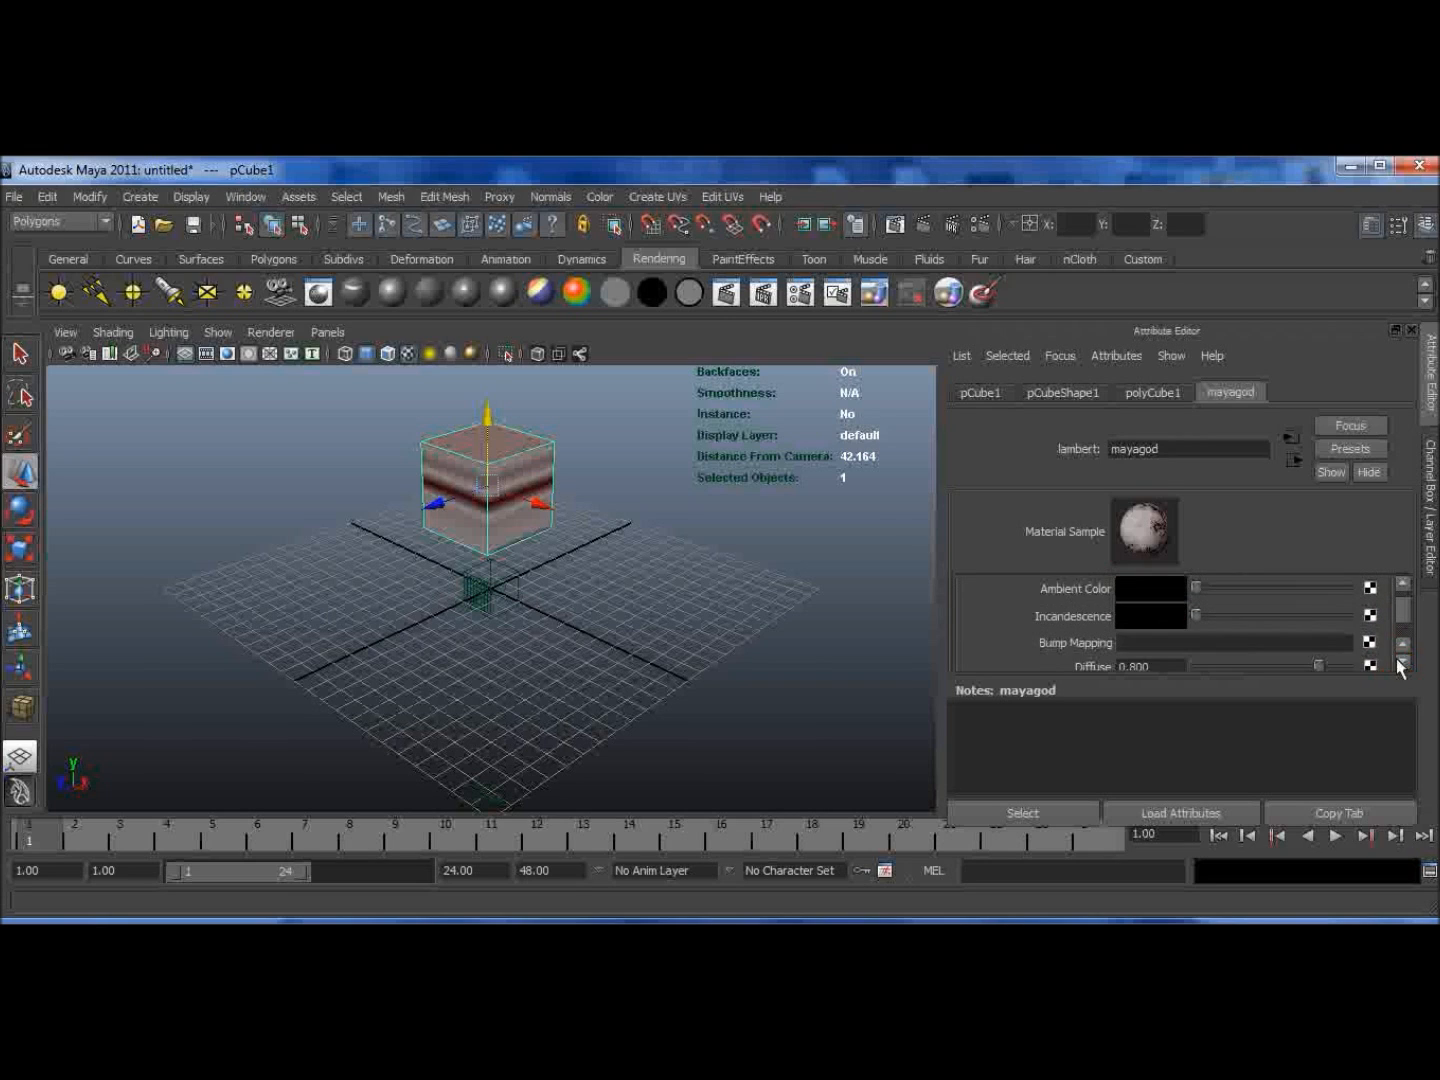
pyautogui.click(1401, 662)
pyautogui.moveTo(1191, 592); pyautogui.dragTo(1139, 604)
pyautogui.click(1399, 582)
pyautogui.click(1398, 582)
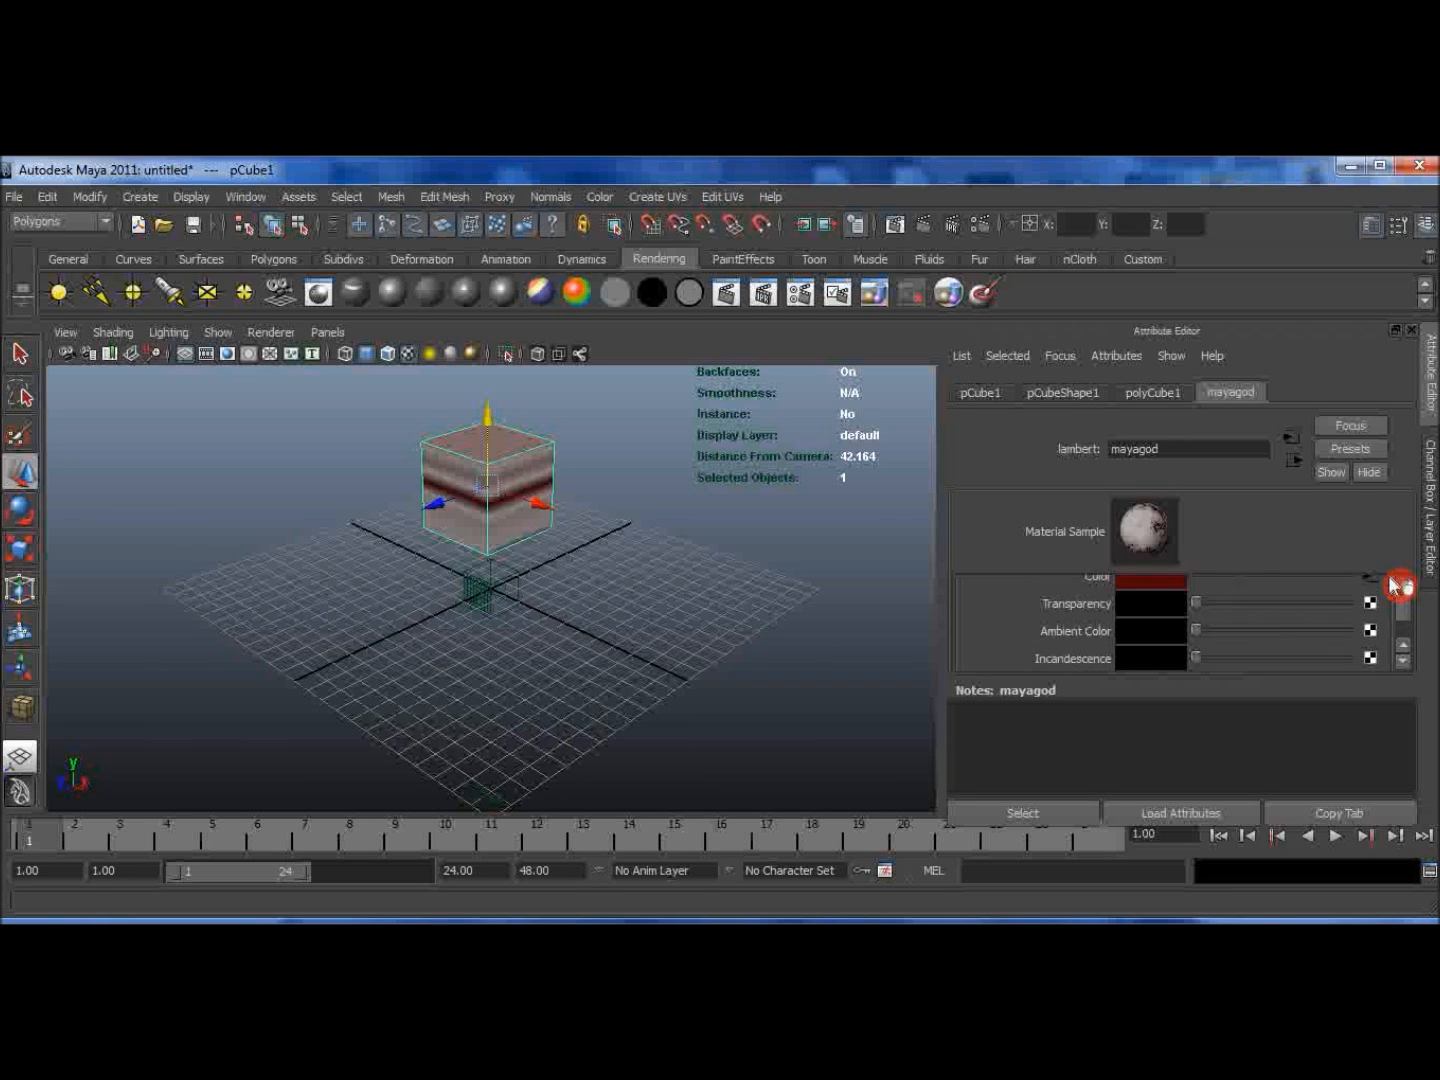
pyautogui.moveTo(1405, 612); pyautogui.dragTo(1228, 625)
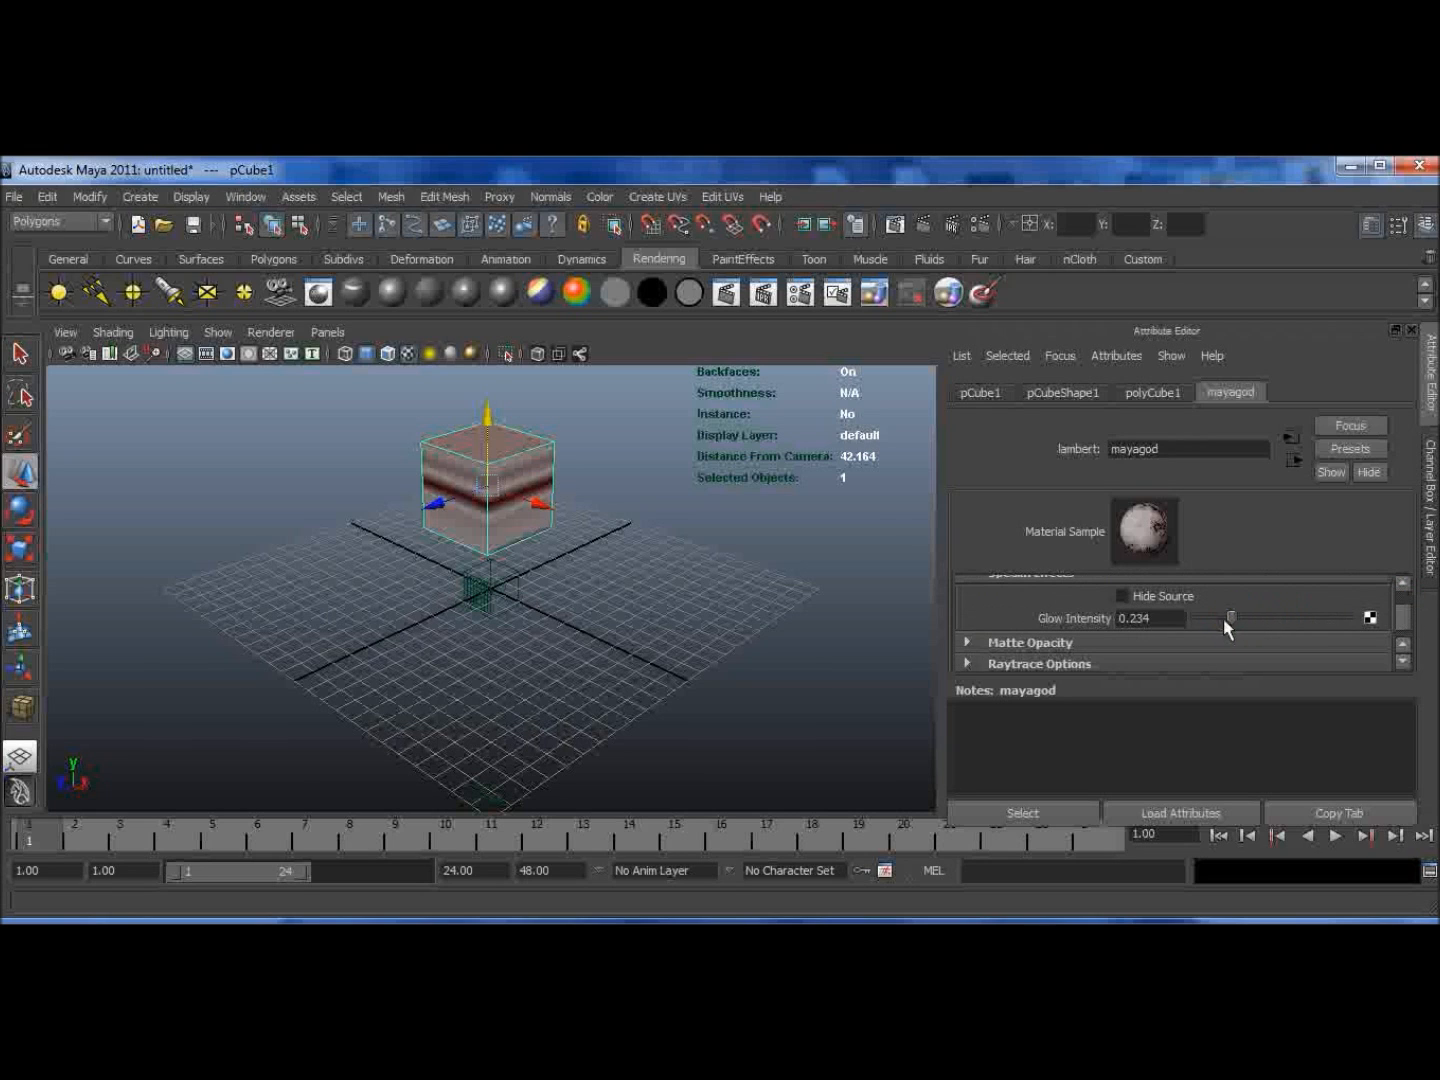
pyautogui.click(915, 228)
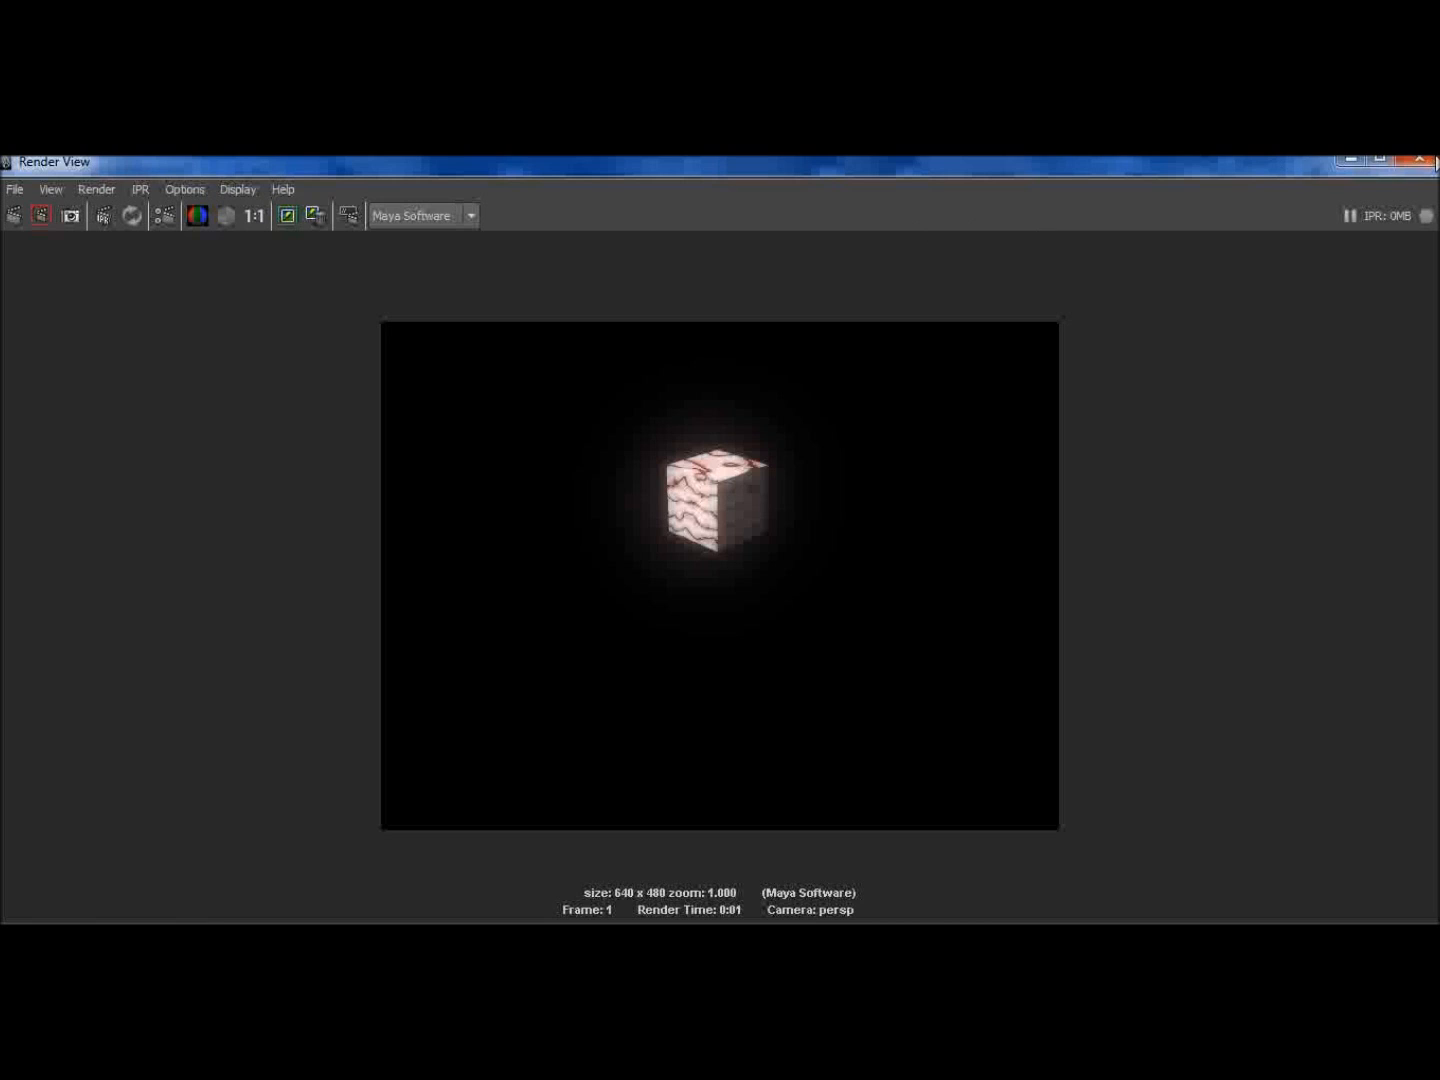
pyautogui.click(1429, 160)
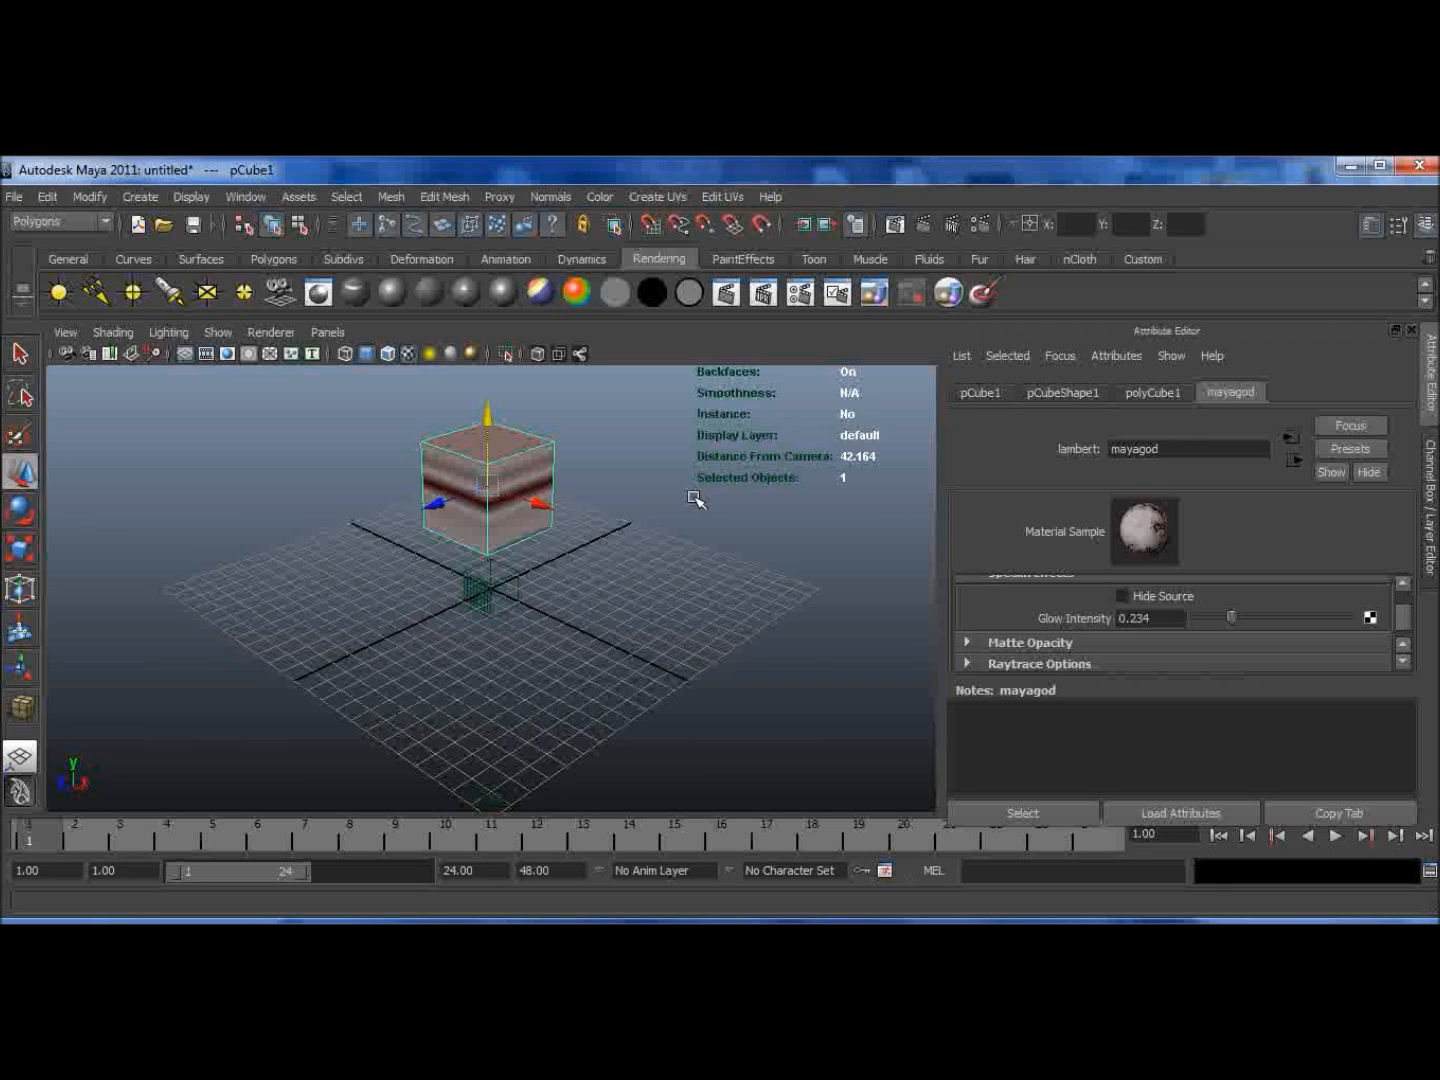
# Step: Assign a new Blinn material to the cube and create a large polygon plane beneath it
pyautogui.click(392, 292)
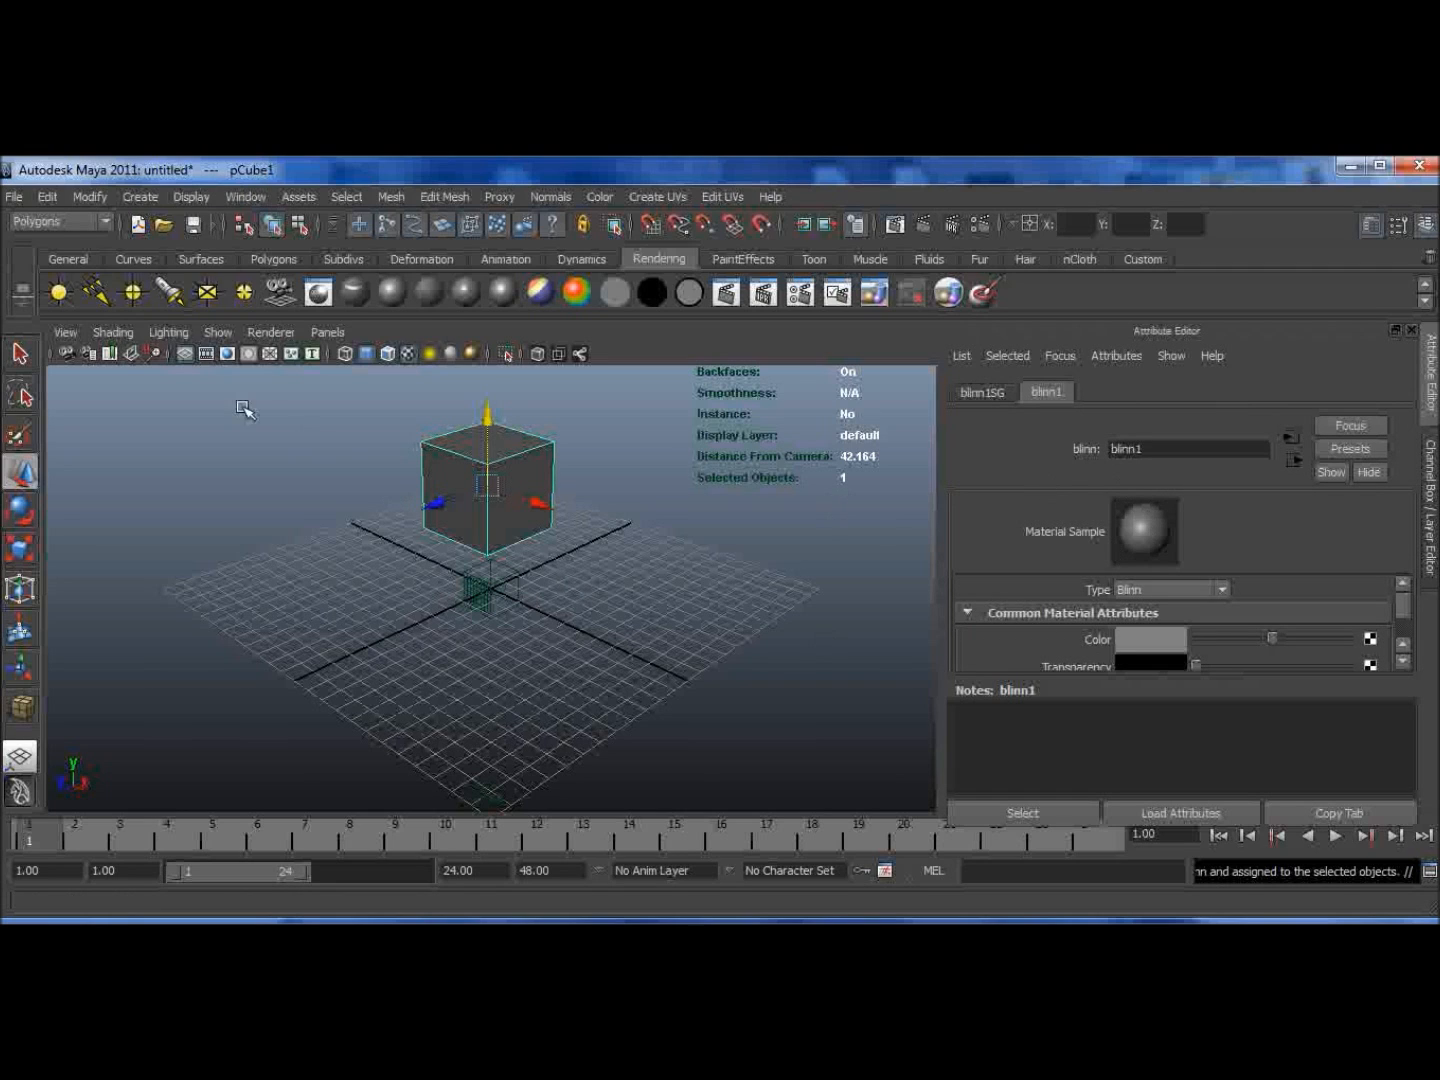
pyautogui.click(256, 259)
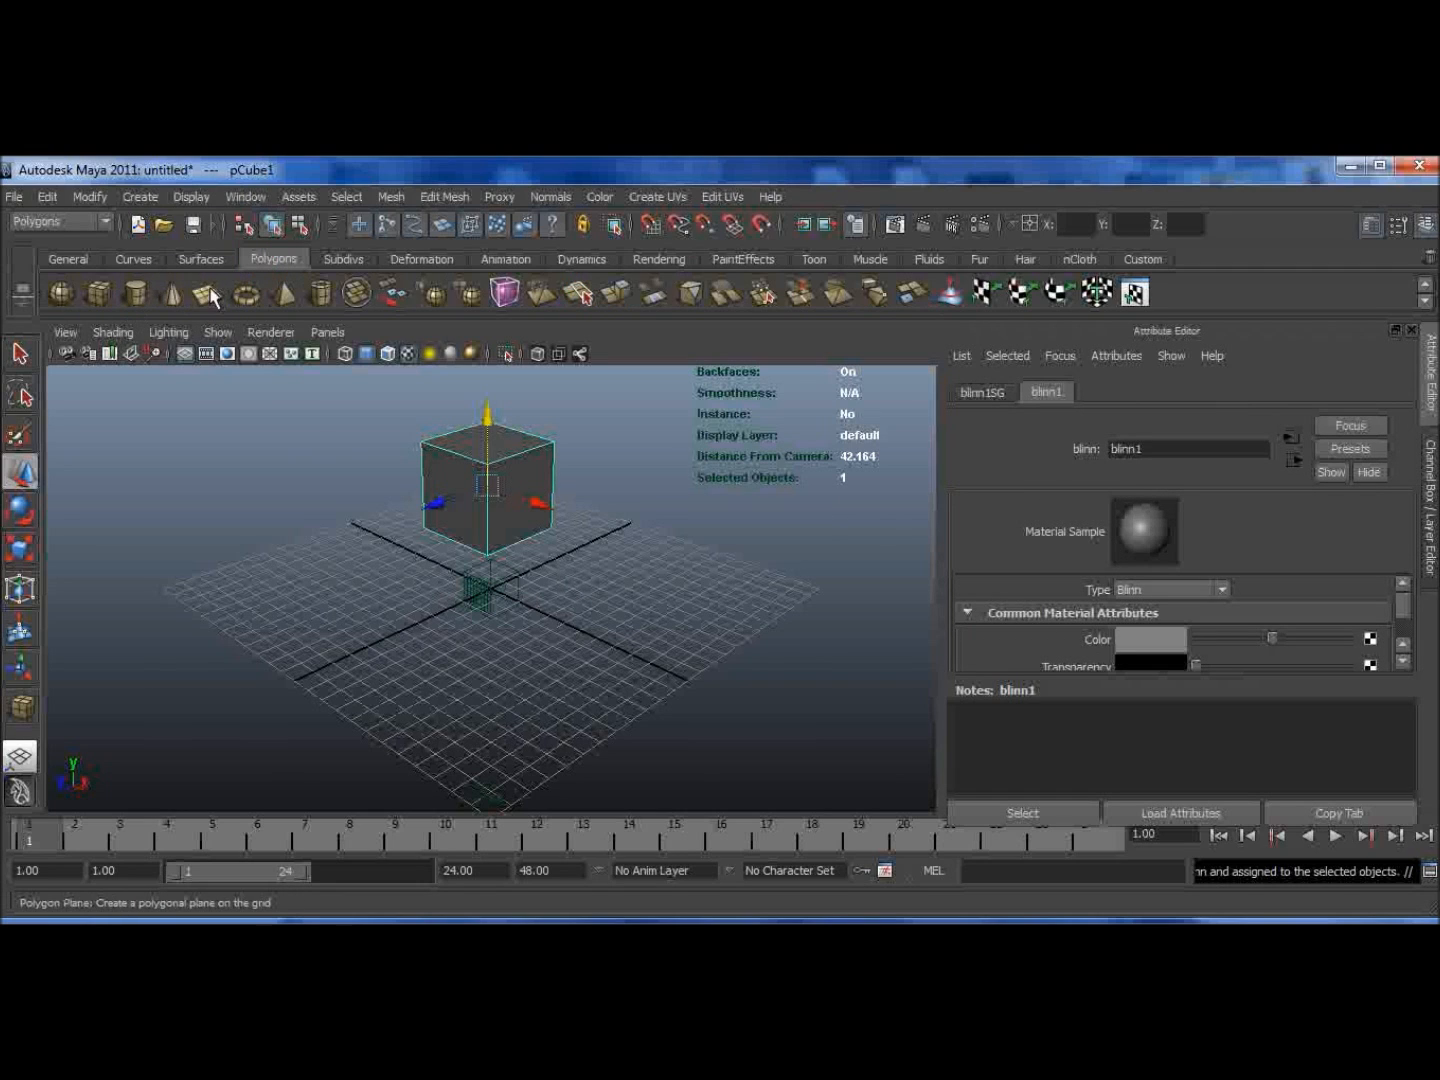
pyautogui.click(205, 292)
pyautogui.moveTo(74, 498); pyautogui.dragTo(993, 572)
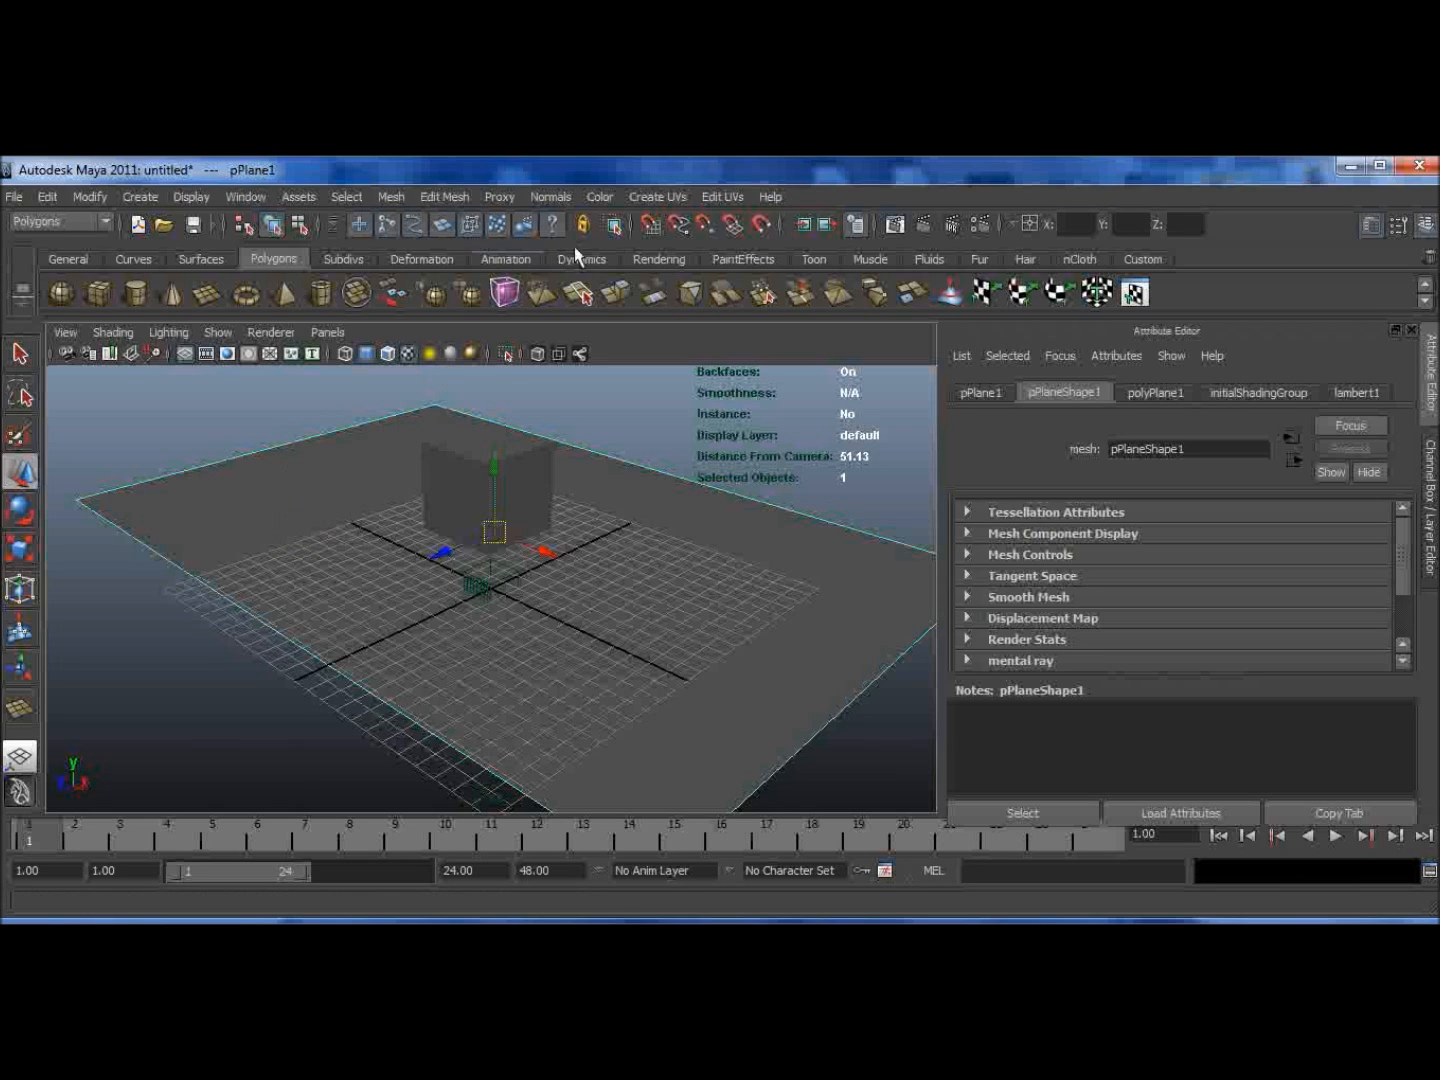
# Step: Assign a new Blinn material to the plane and render the frame
pyautogui.click(657, 258)
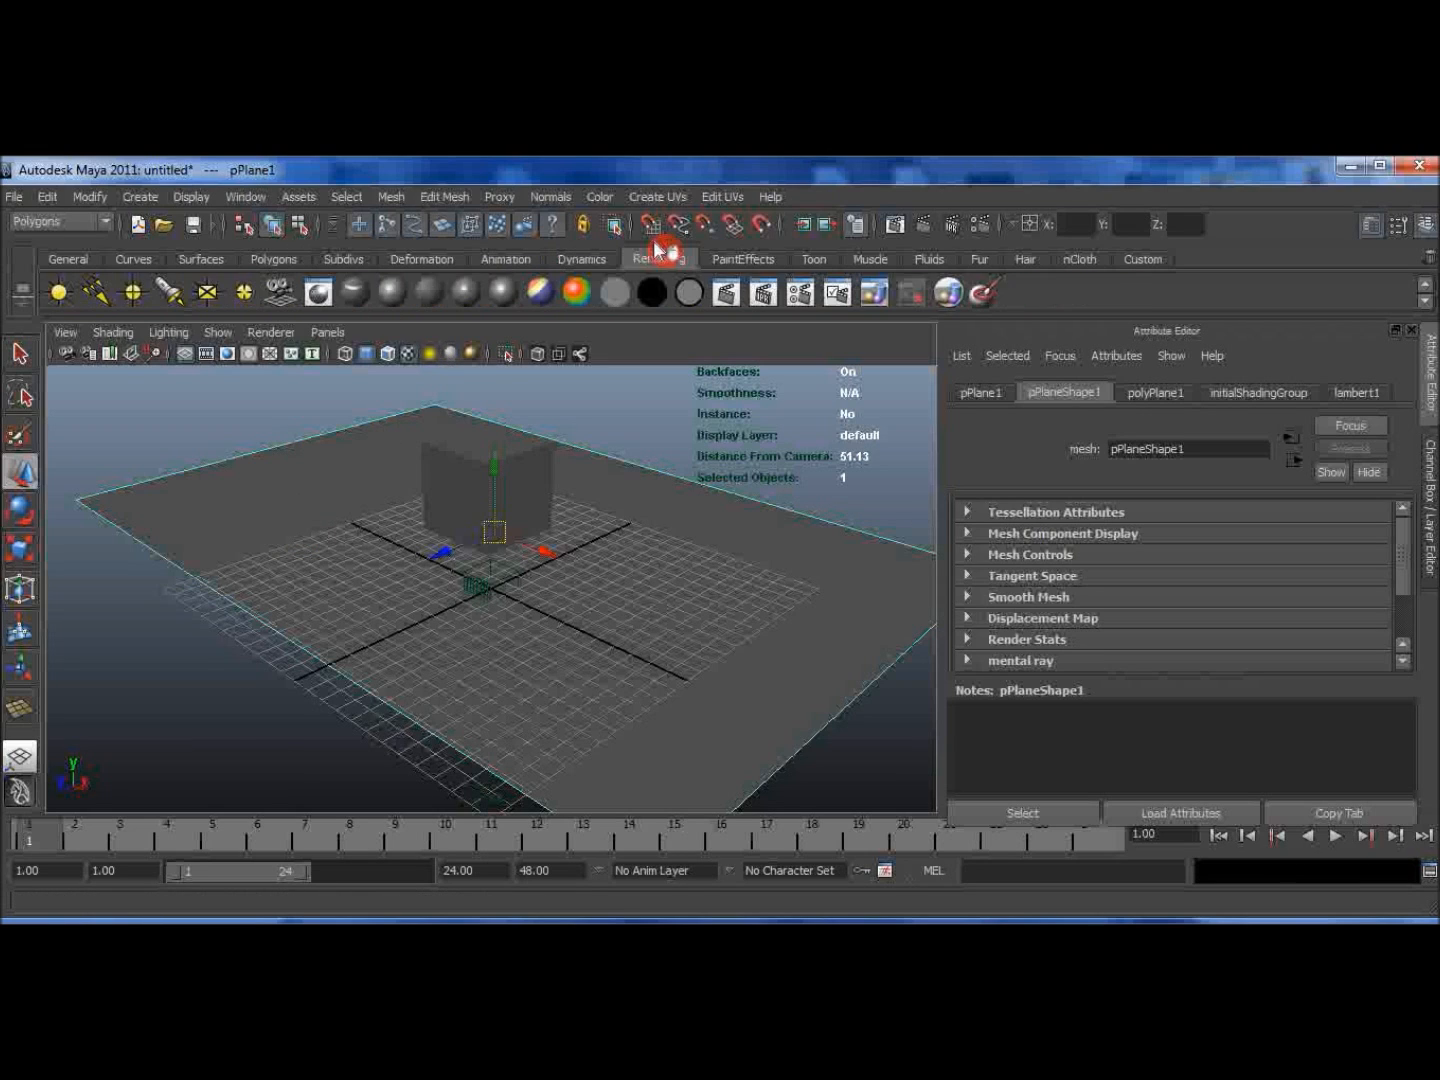
pyautogui.click(406, 290)
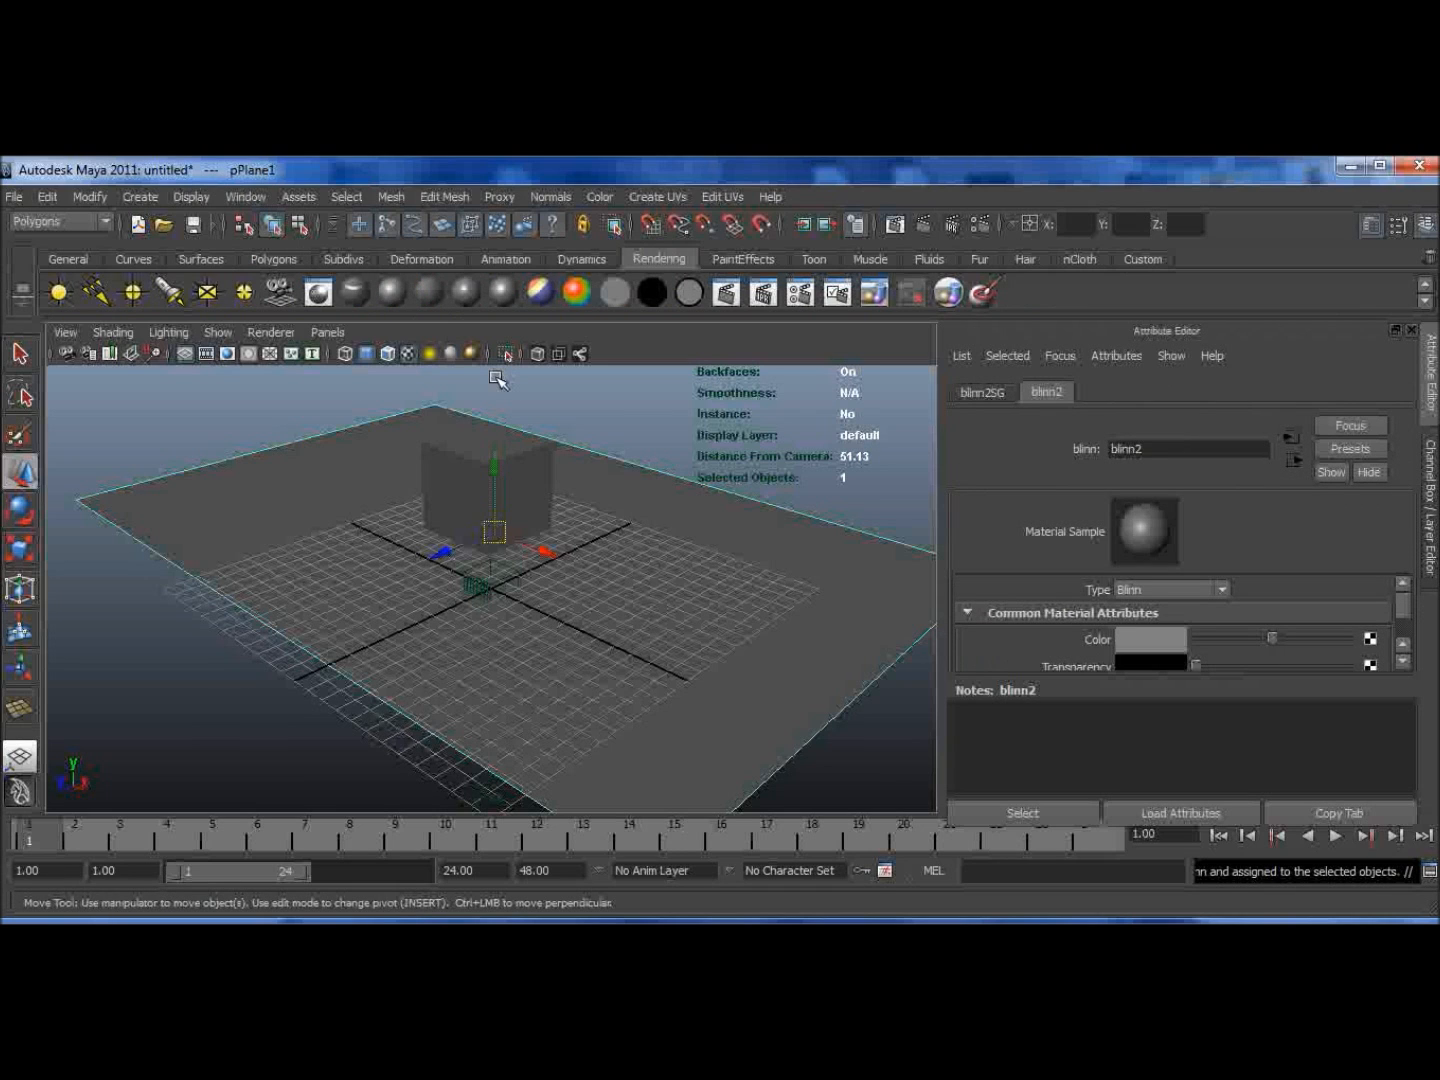
pyautogui.click(927, 229)
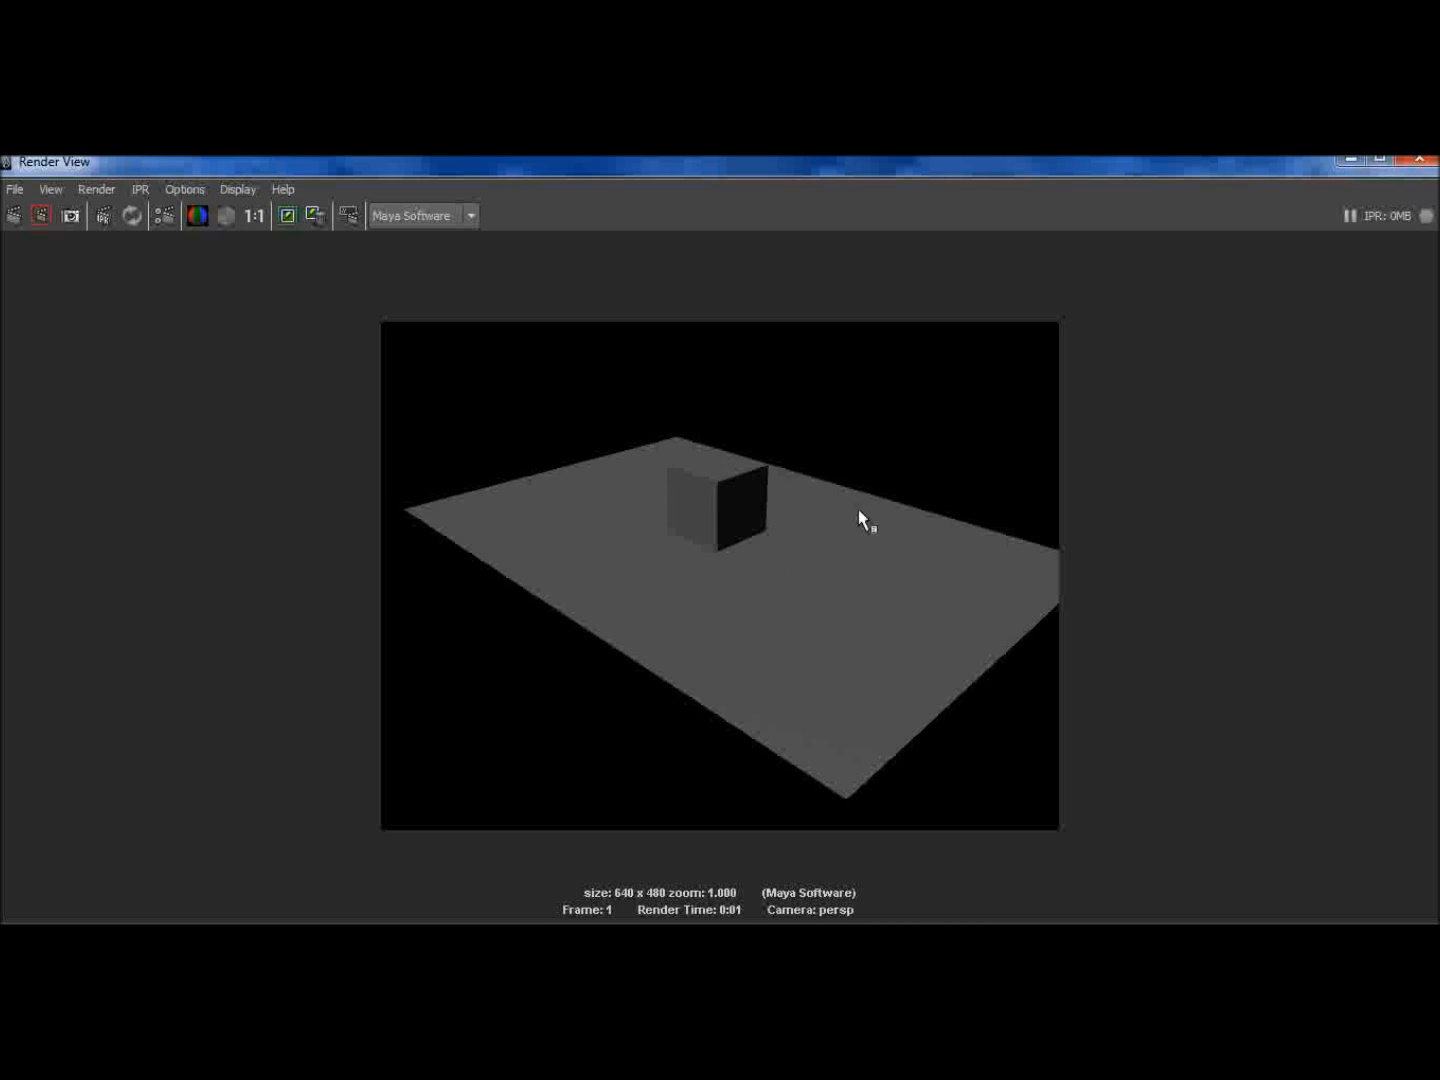
pyautogui.click(1420, 159)
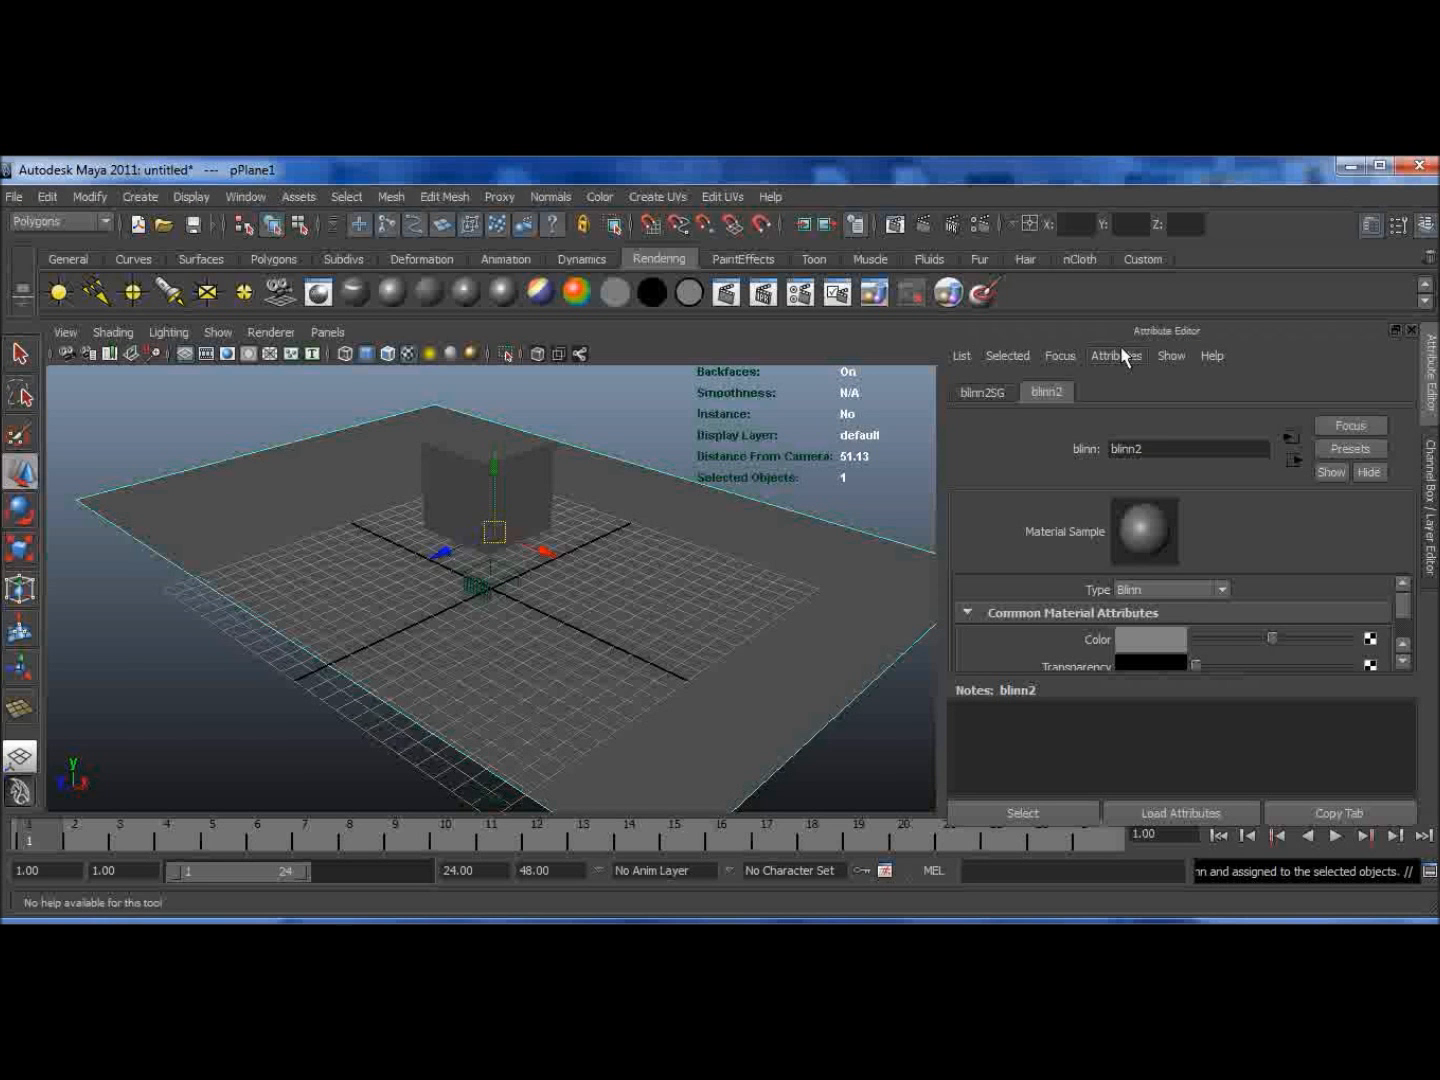
# Step: Bevel the cube's edges with width 0.5 and 4 segments
pyautogui.click(528, 468)
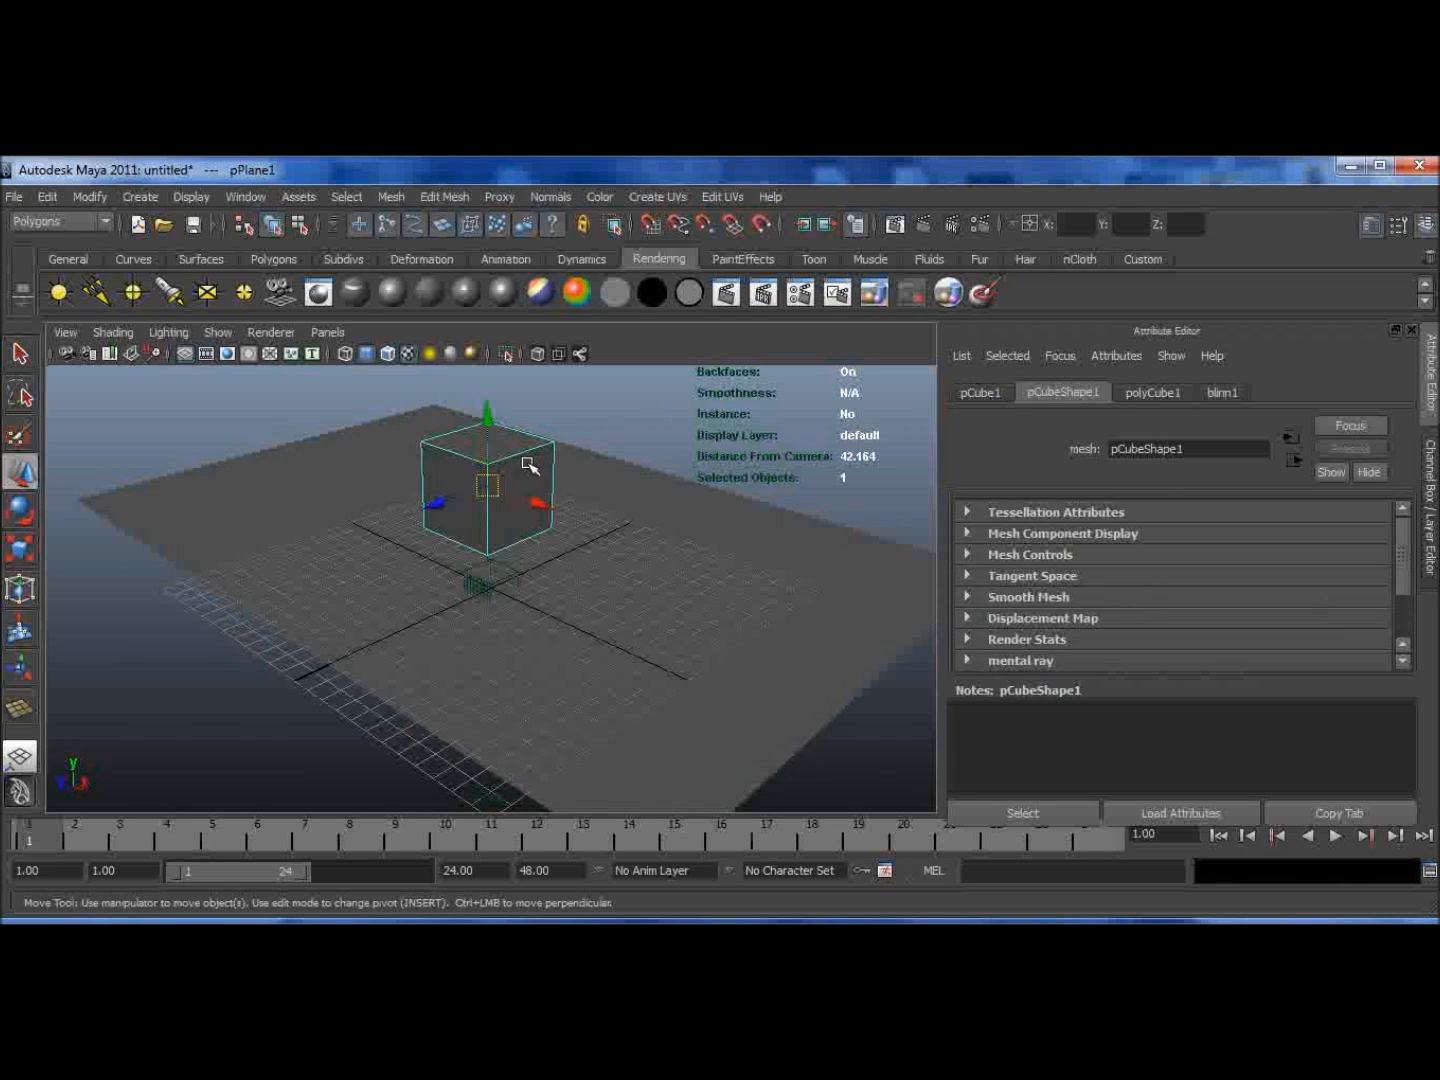
pyautogui.click(447, 195)
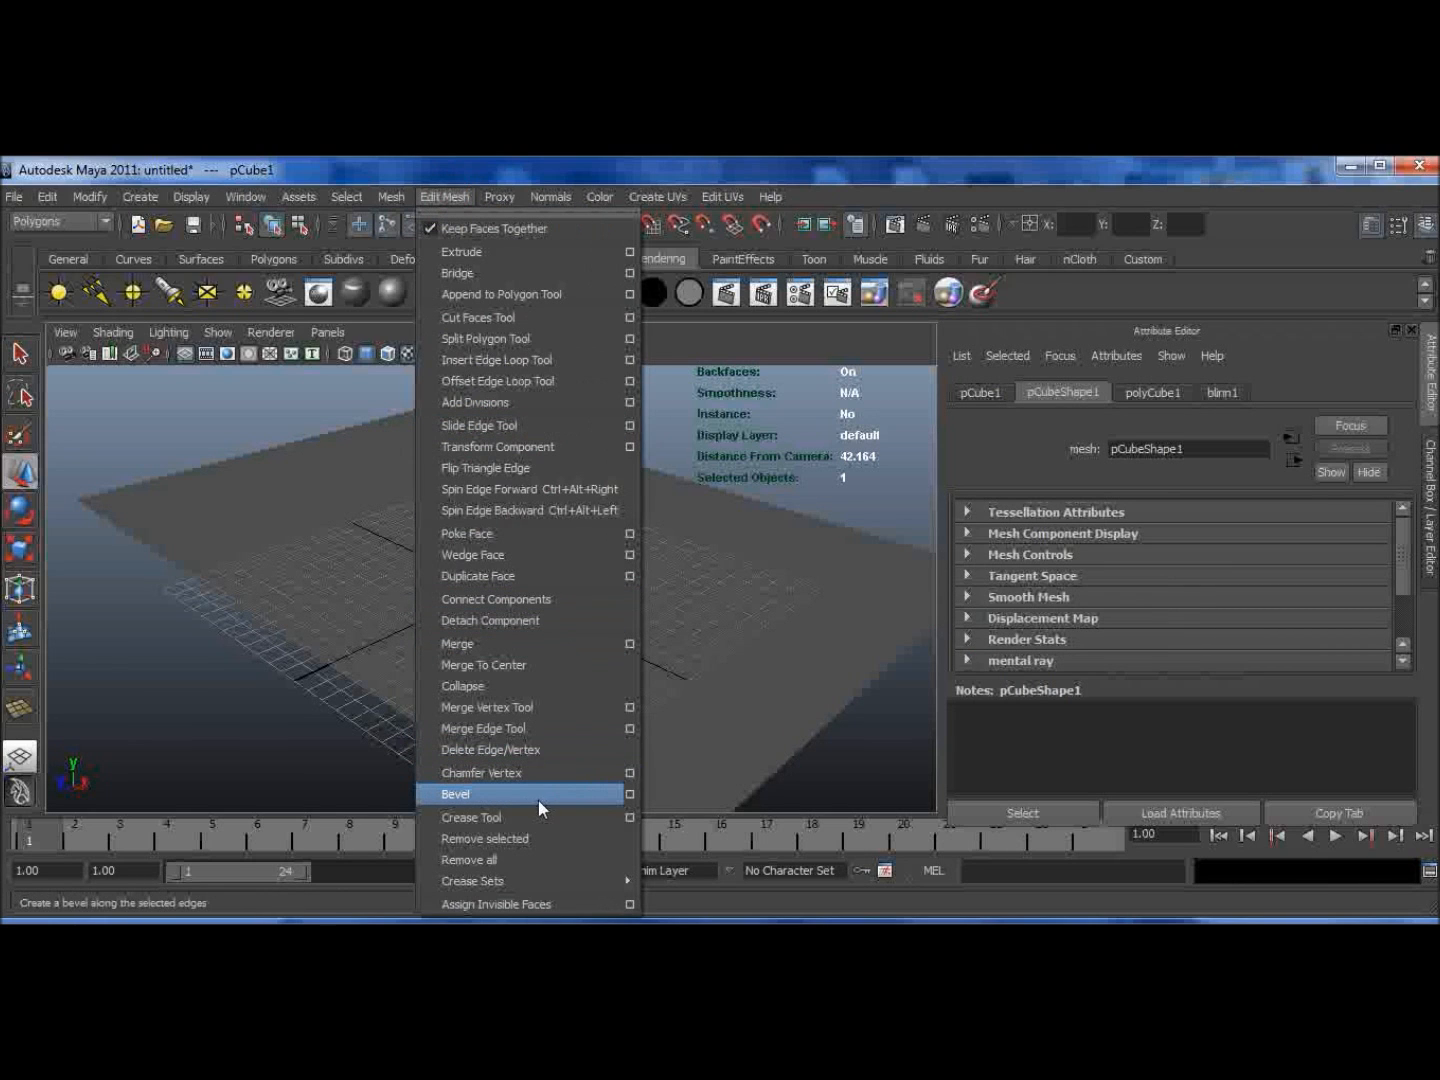
pyautogui.click(630, 793)
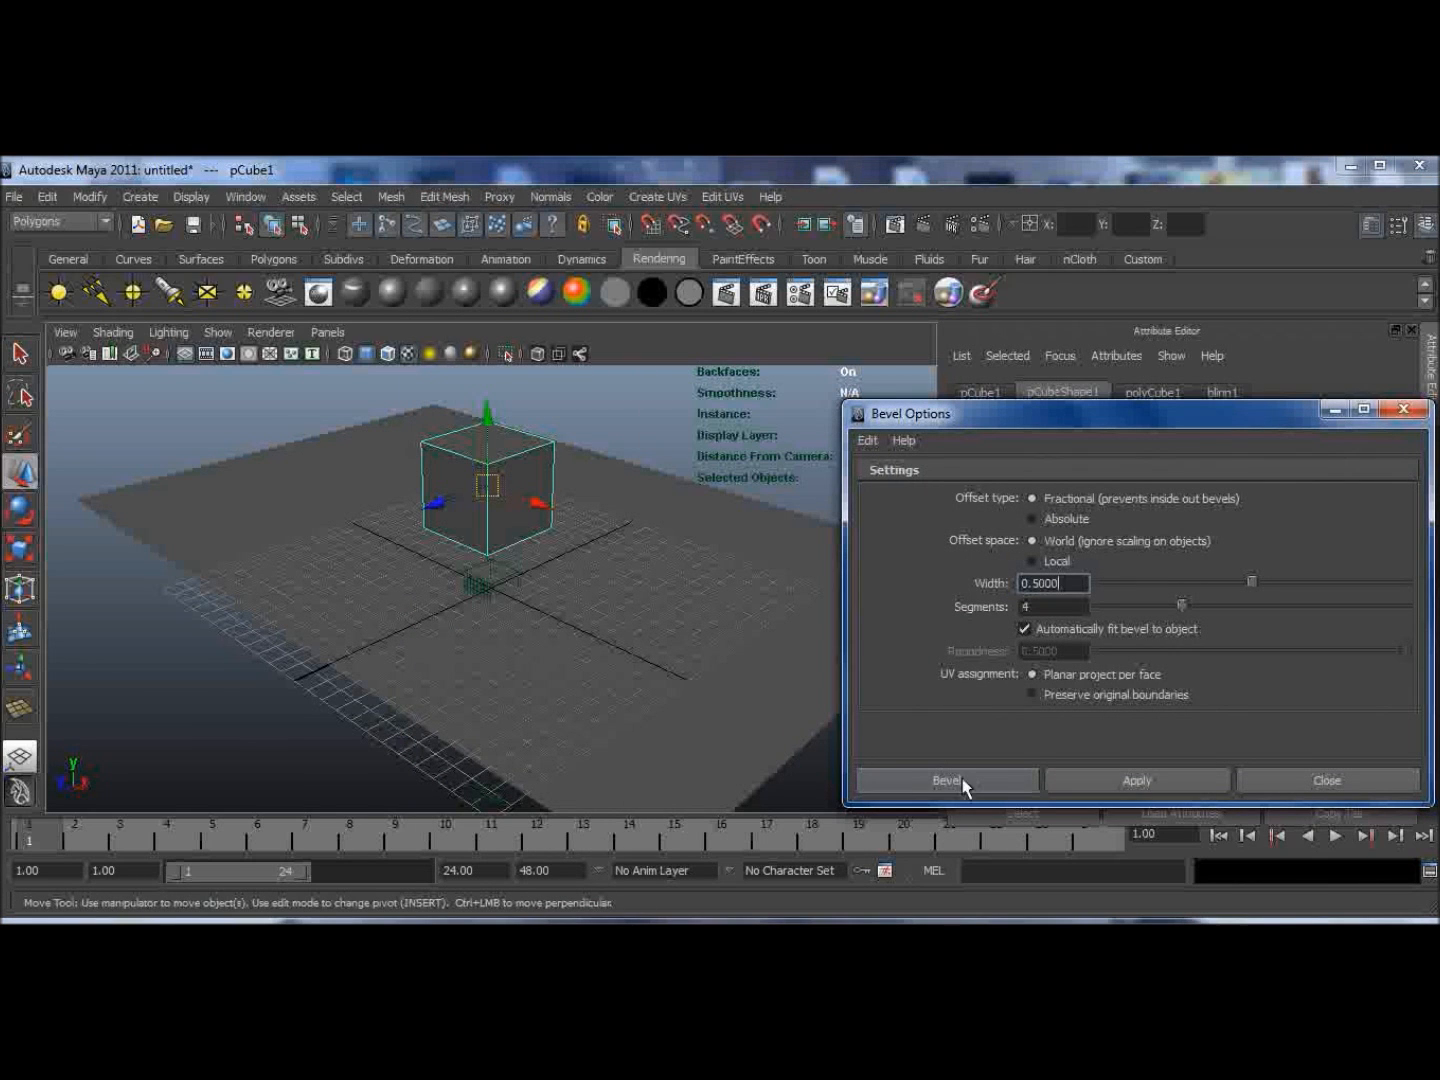
pyautogui.click(1086, 787)
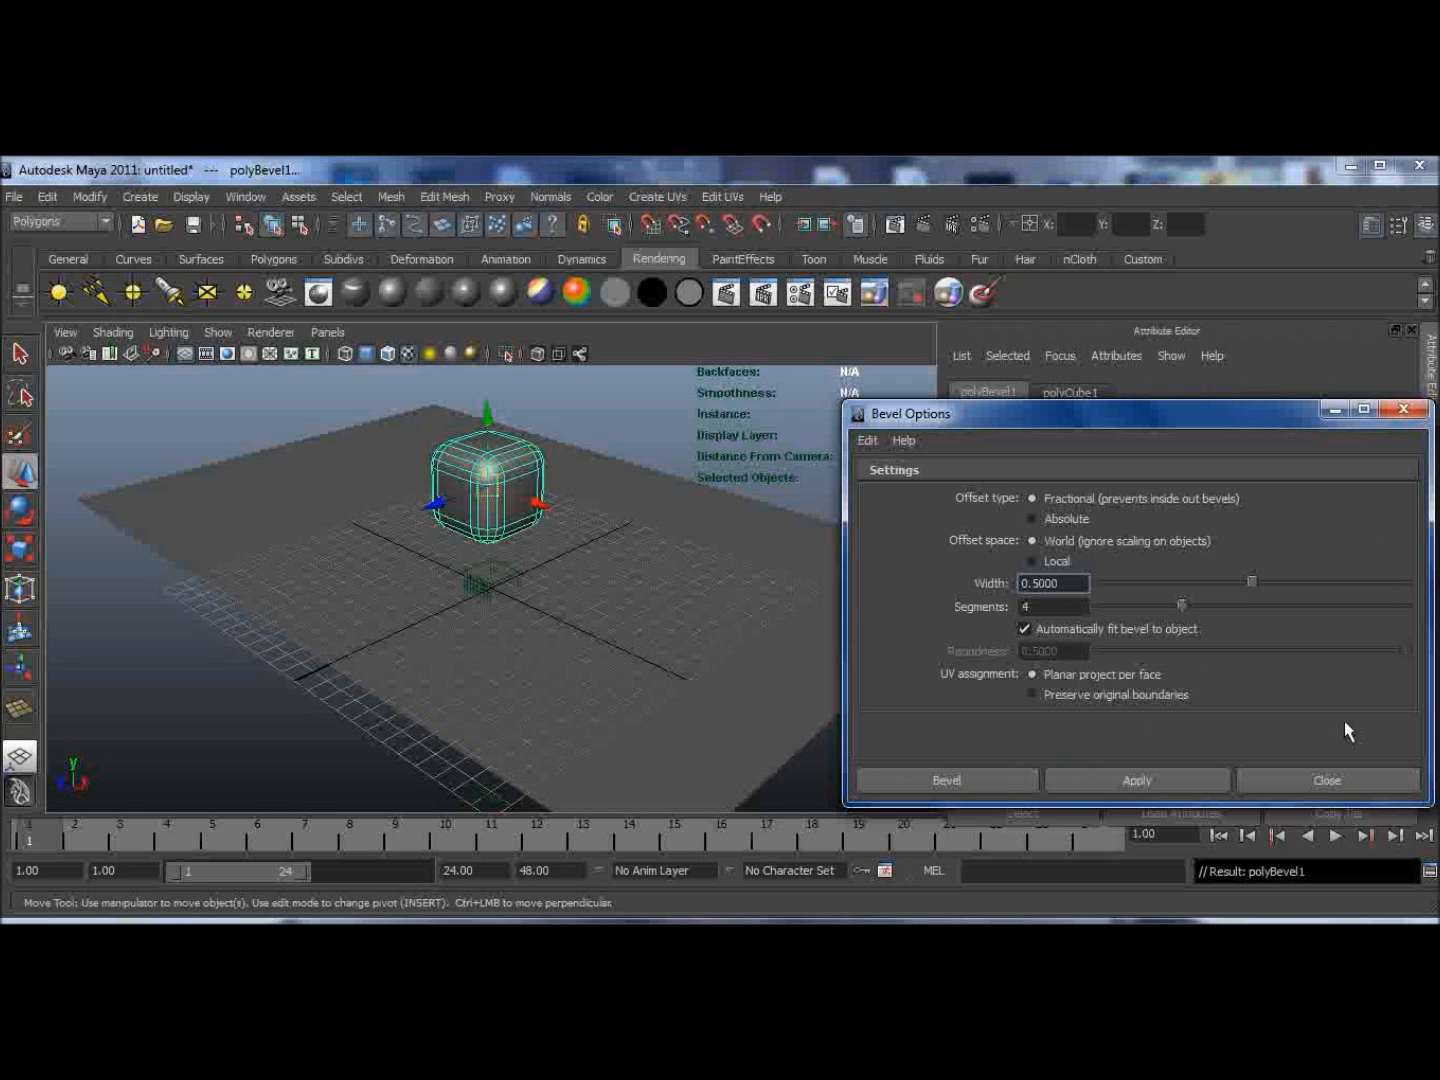
pyautogui.click(1252, 781)
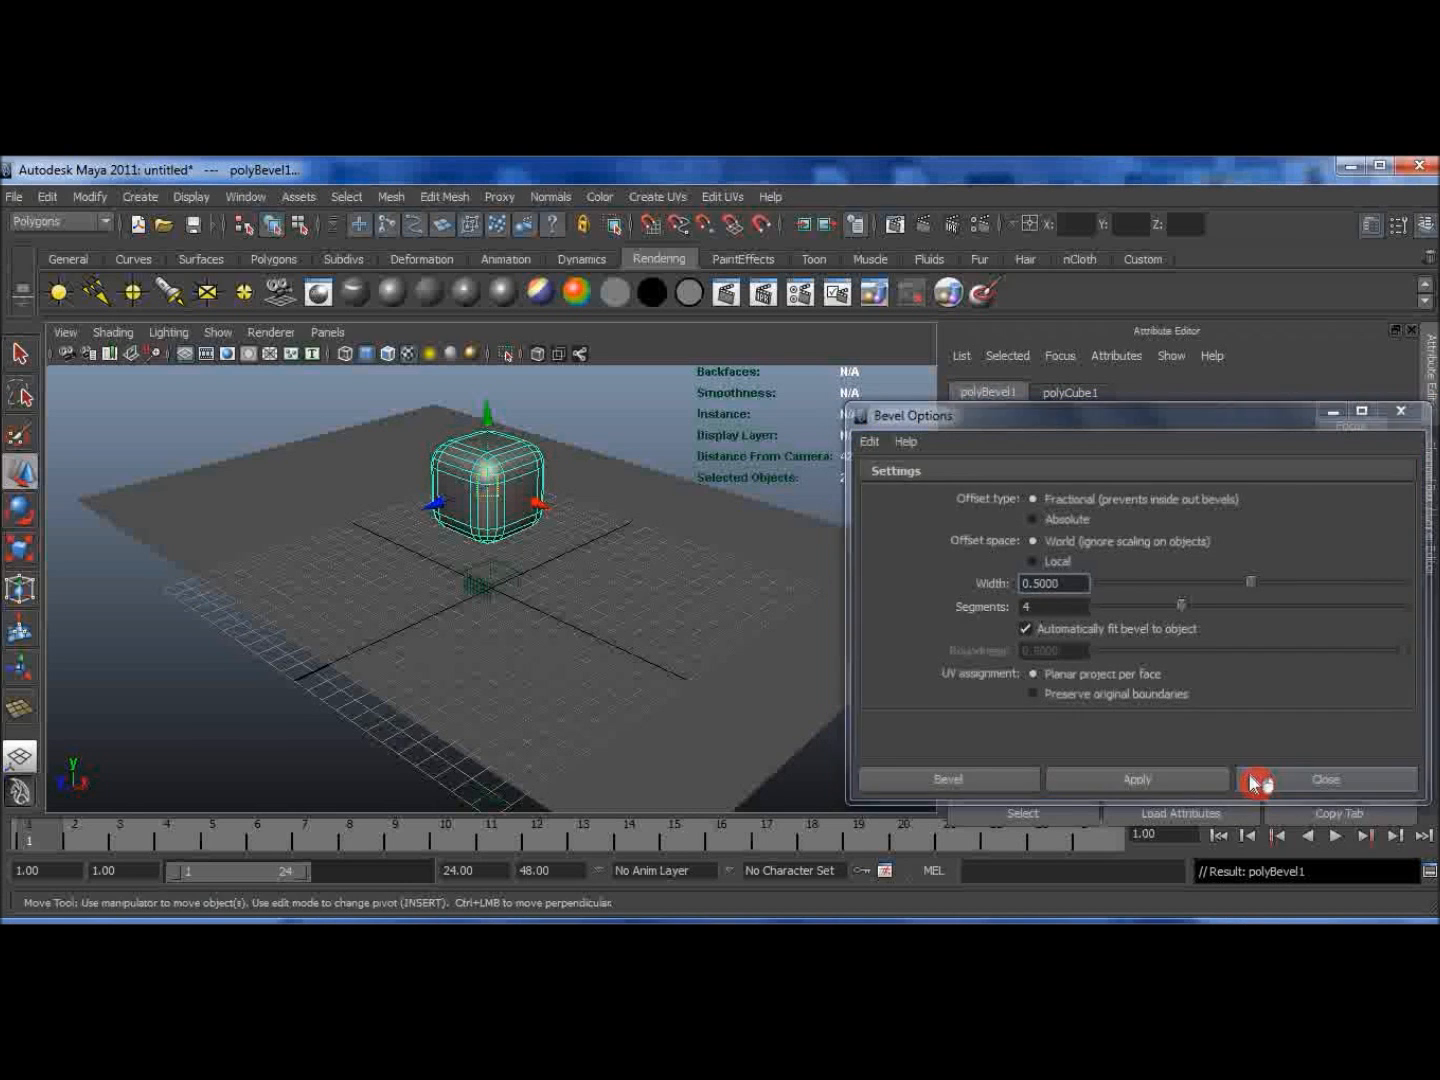
# Step: Render the frame to check the bevelled cube on the plane
pyautogui.click(731, 673)
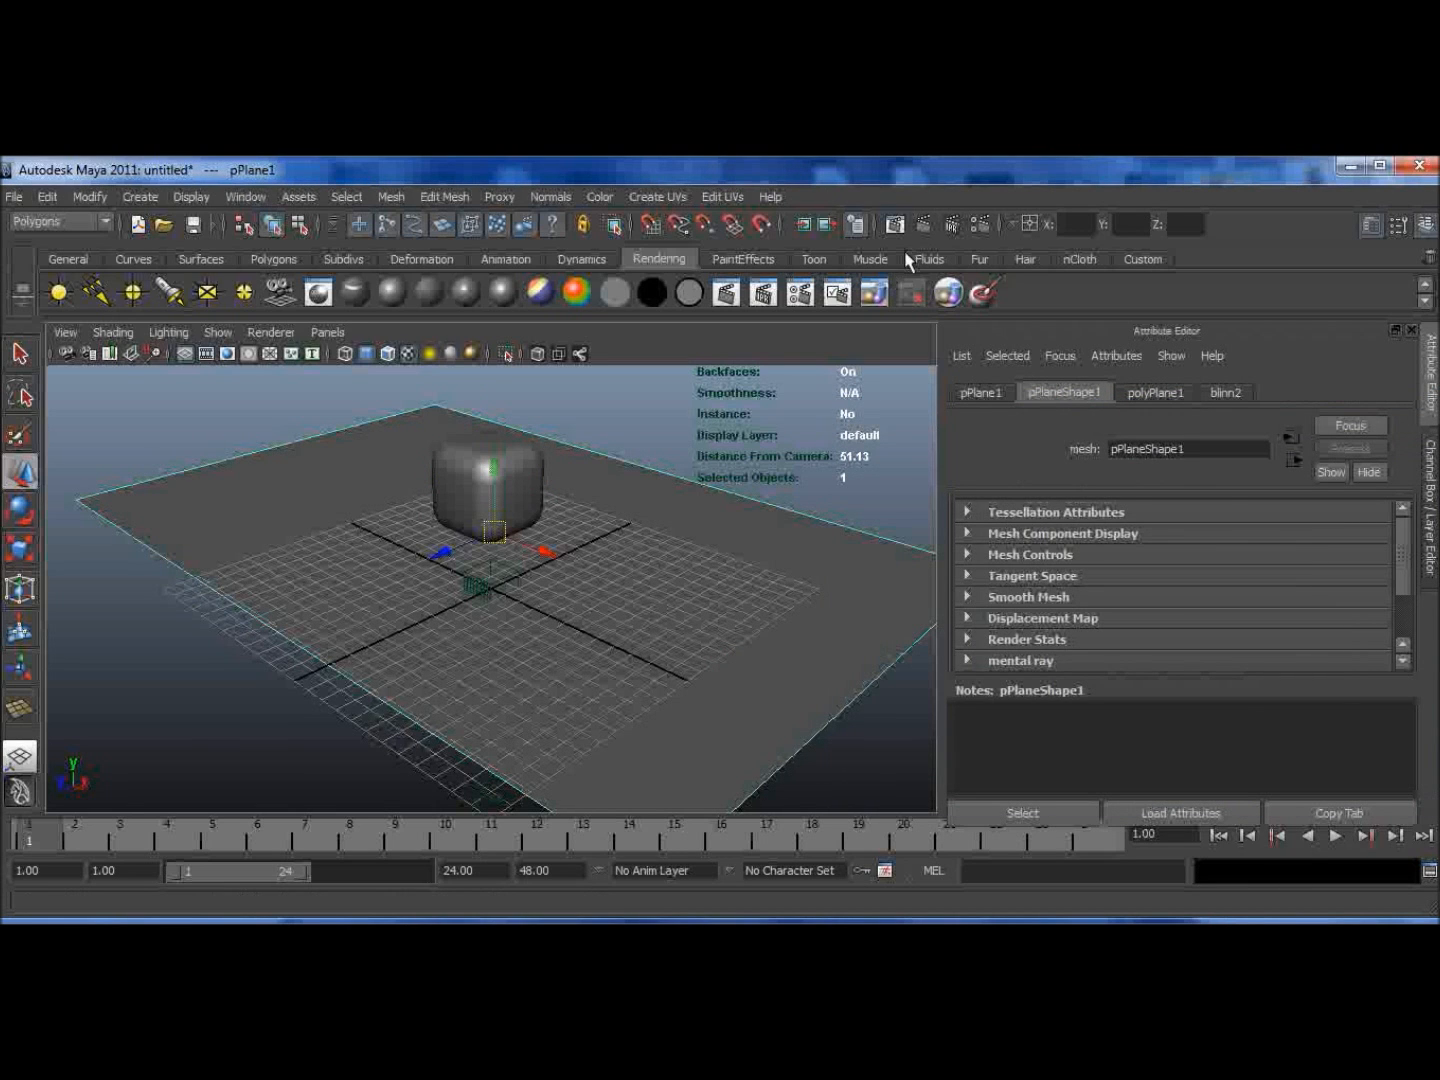
pyautogui.click(933, 227)
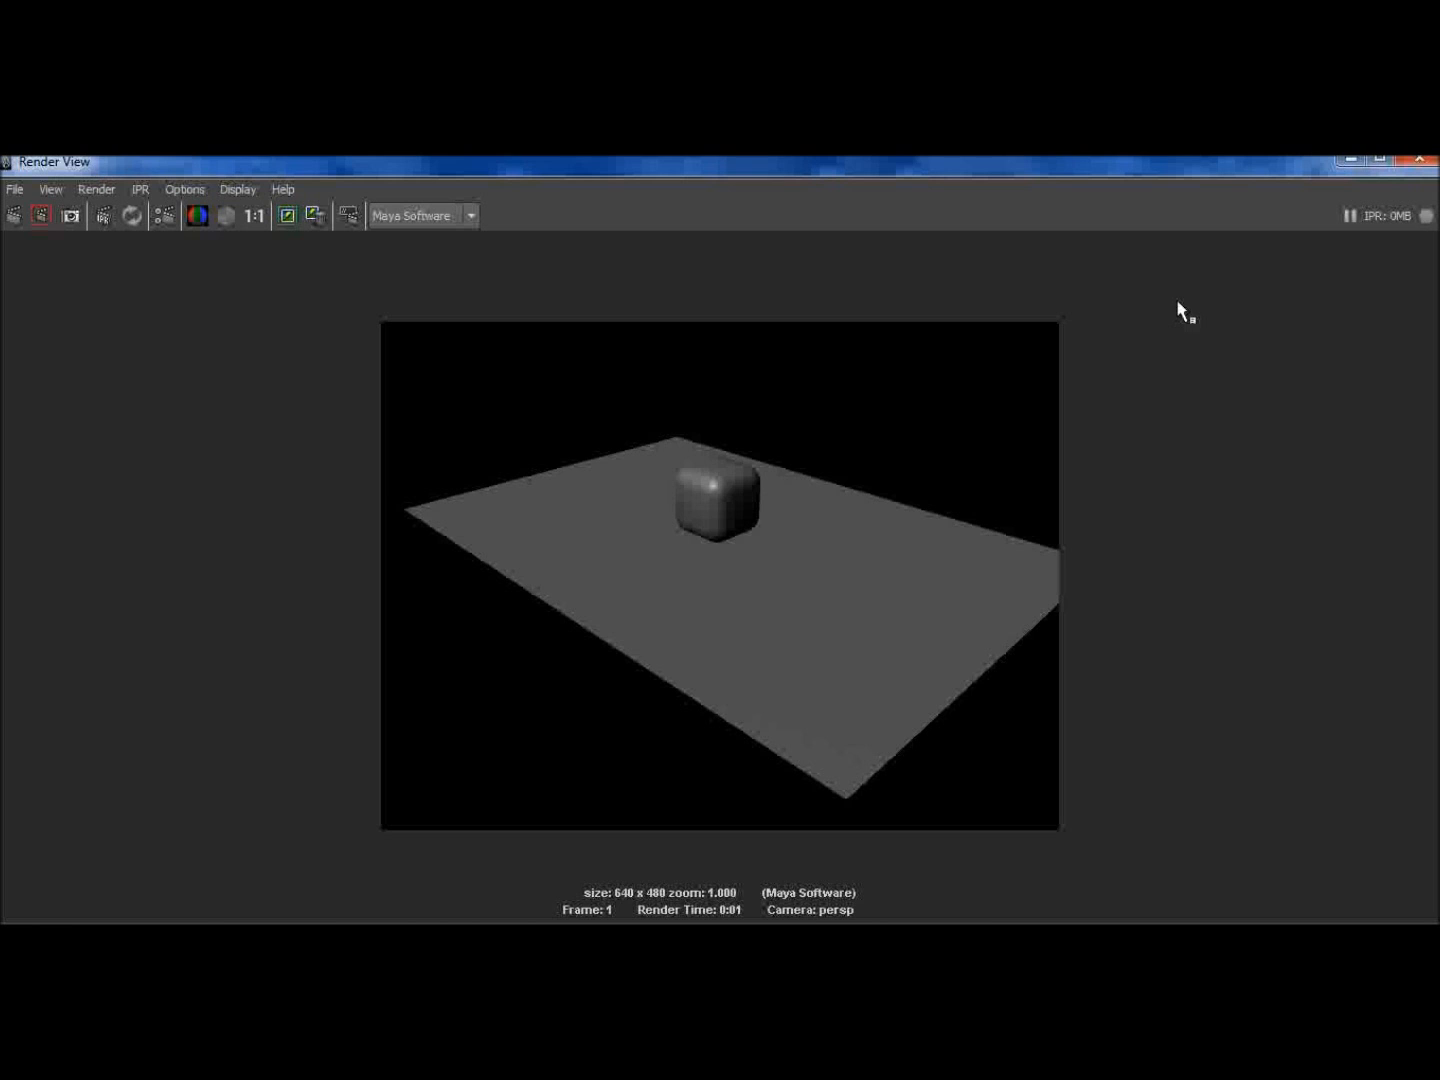
pyautogui.click(1419, 159)
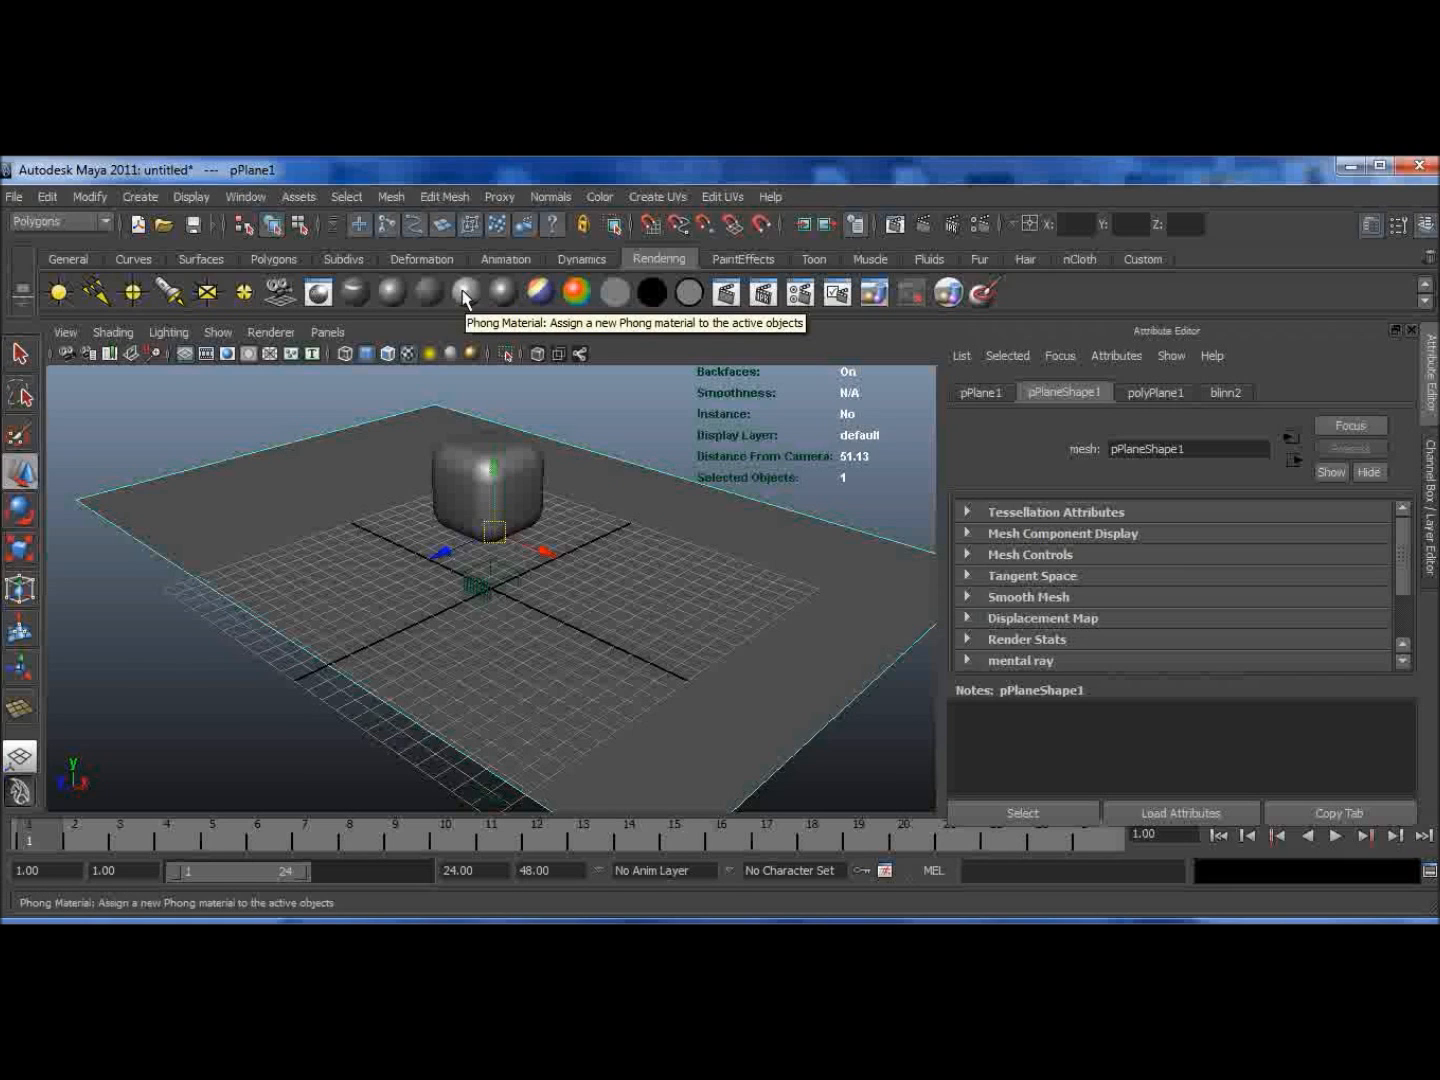
# Step: Assign a new Phong material to the bevelled cube and render the frame
pyautogui.click(480, 472)
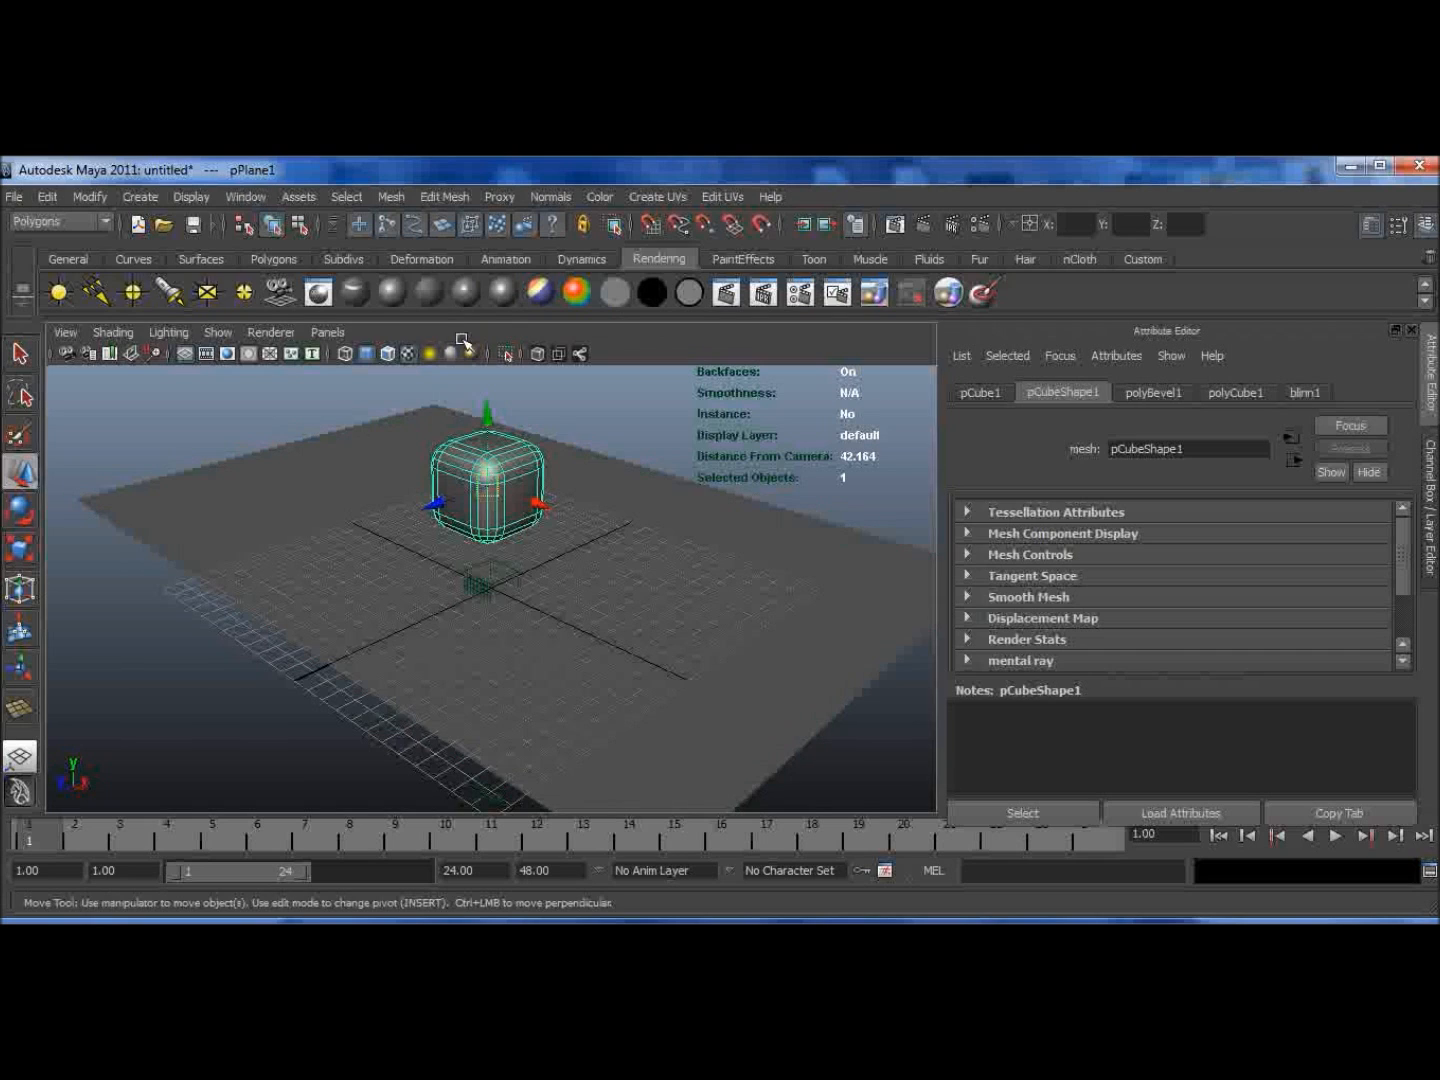
pyautogui.click(458, 297)
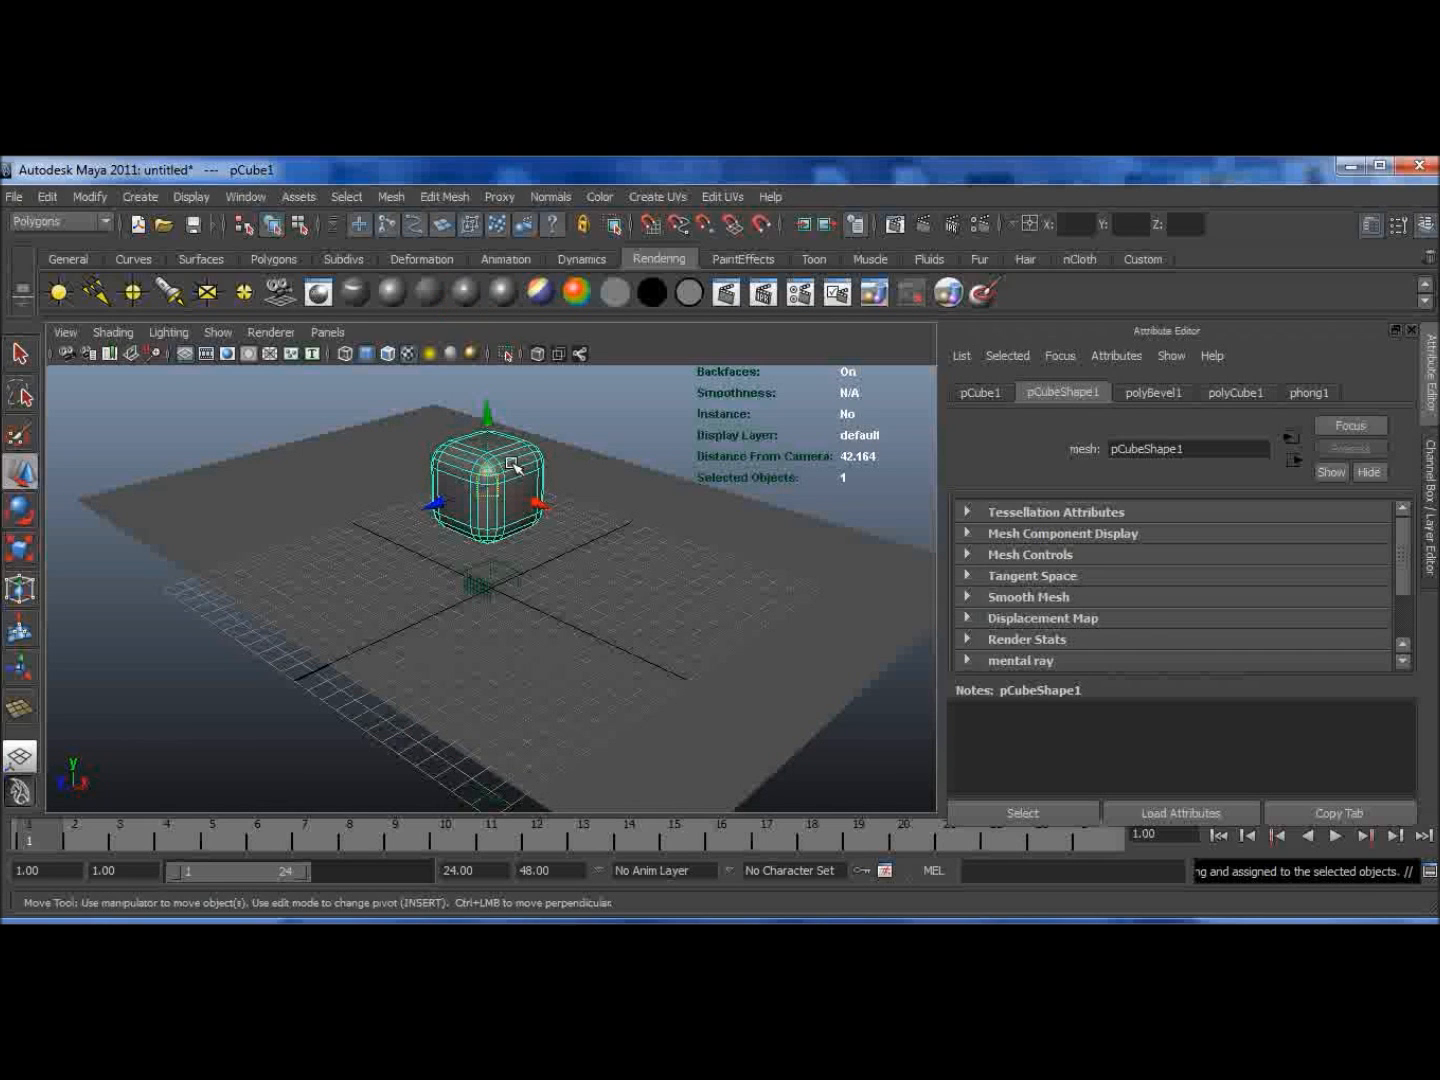
pyautogui.click(923, 225)
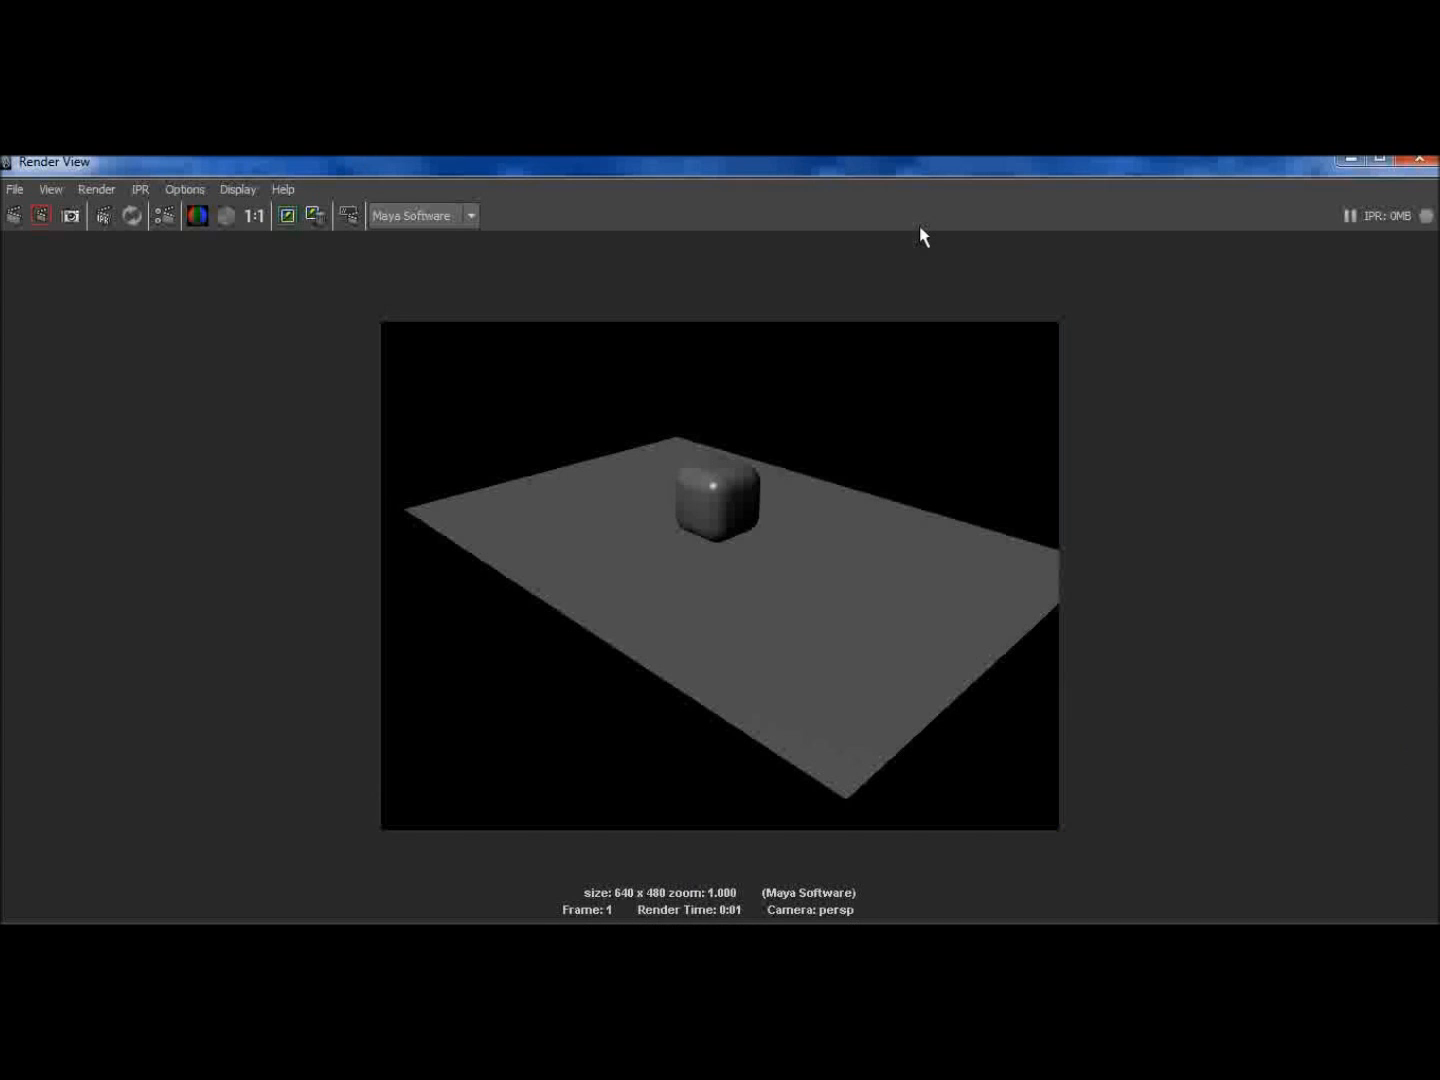
pyautogui.click(1421, 163)
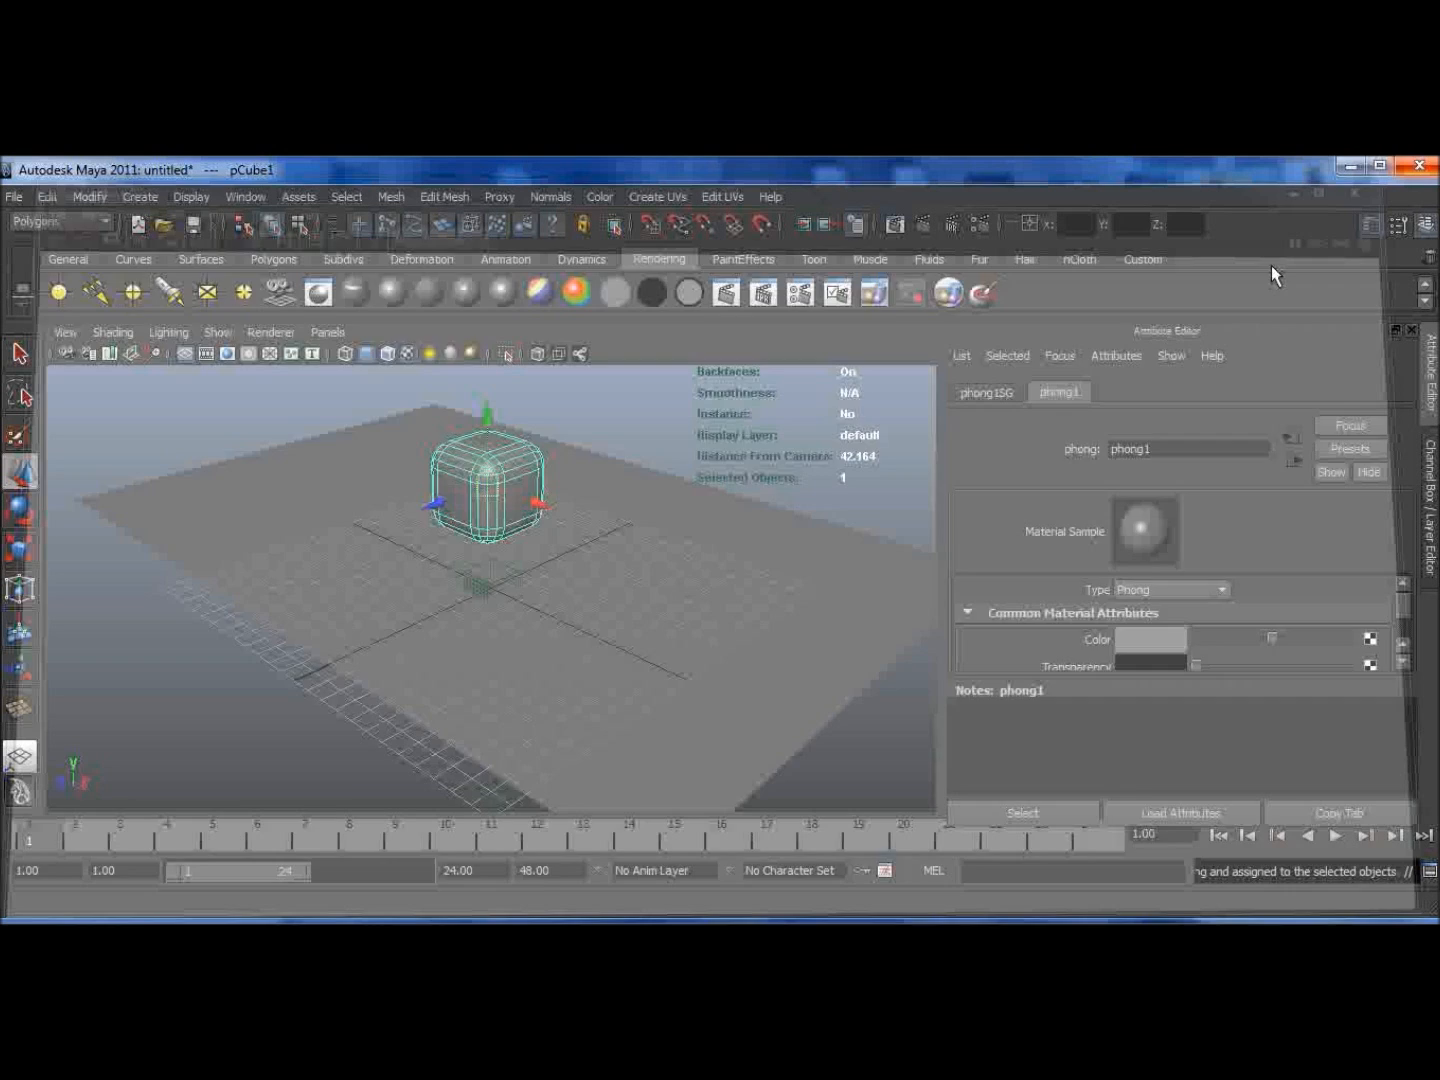
pyautogui.click(631, 421)
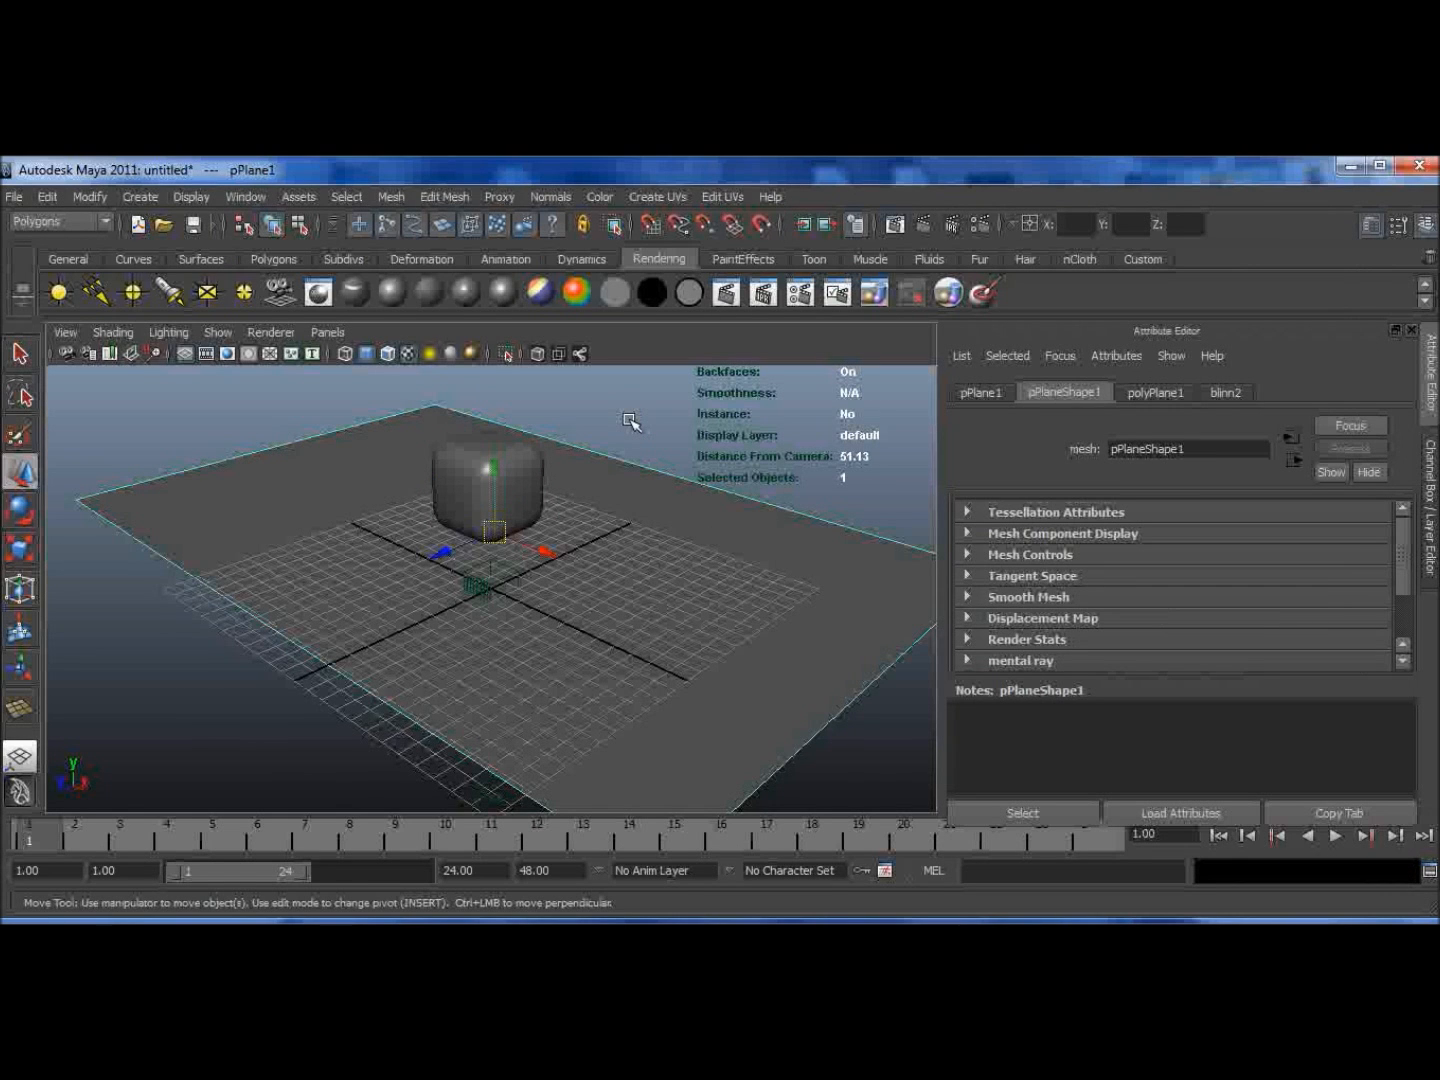